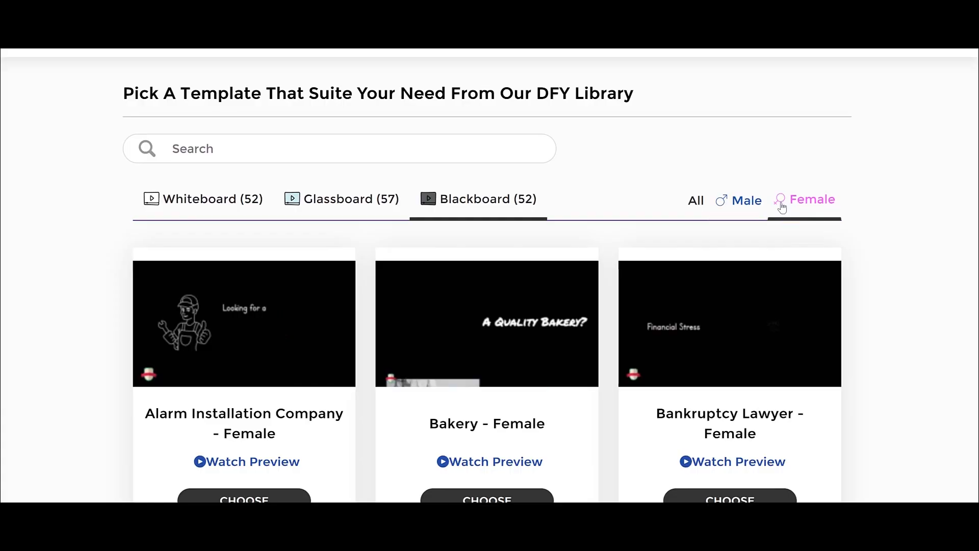
pyautogui.scroll(4, 615, 265)
pyautogui.scroll(4, 616, 265)
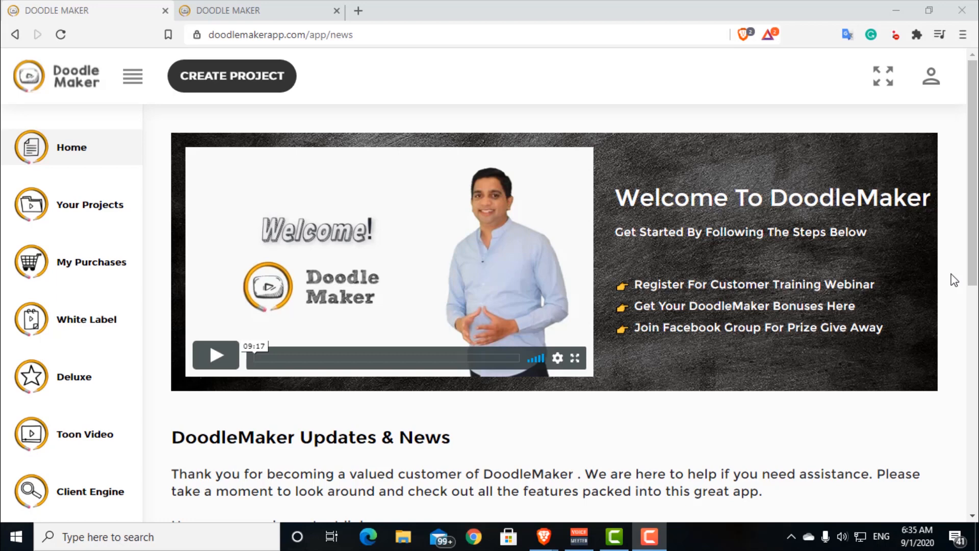
# Start a new project from a ready-made template and look over the Whiteboard templates in the DFY library
pyautogui.click(249, 83)
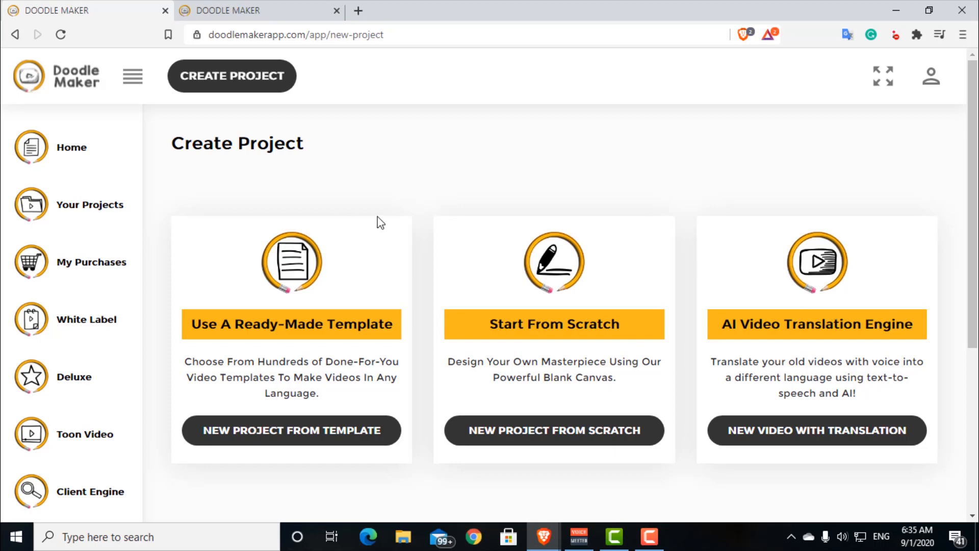
pyautogui.scroll(-1, 380, 223)
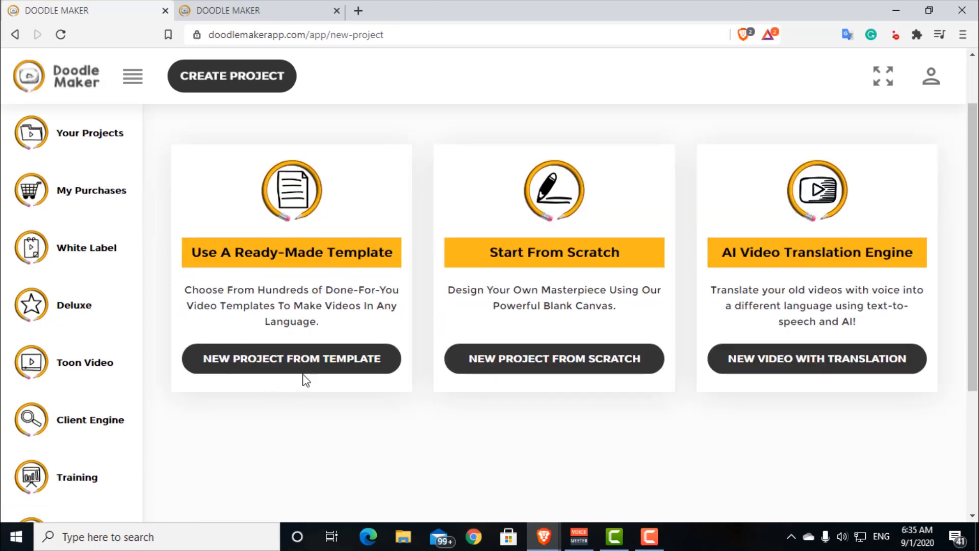
pyautogui.click(374, 347)
pyautogui.scroll(-2, 374, 343)
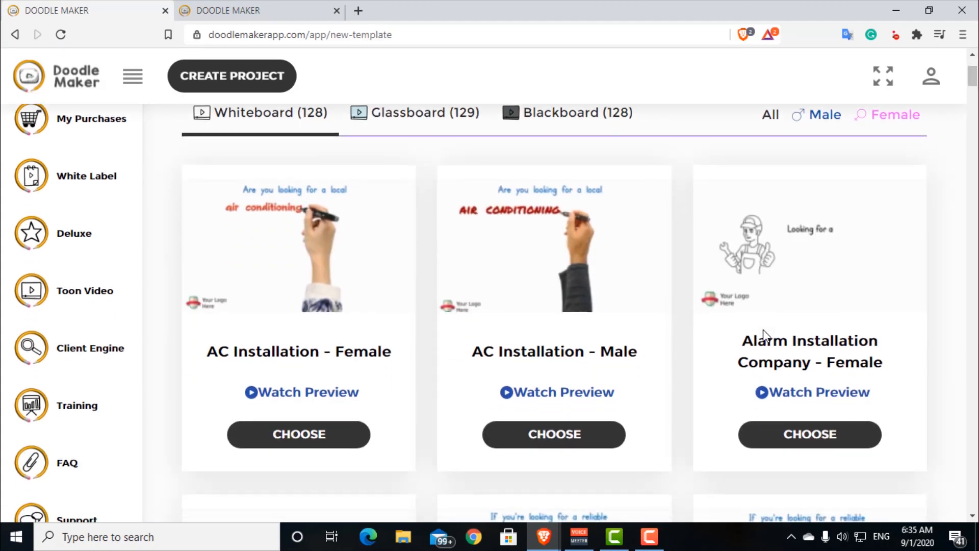
pyautogui.scroll(-5, 750, 335)
pyautogui.scroll(6, 300, 257)
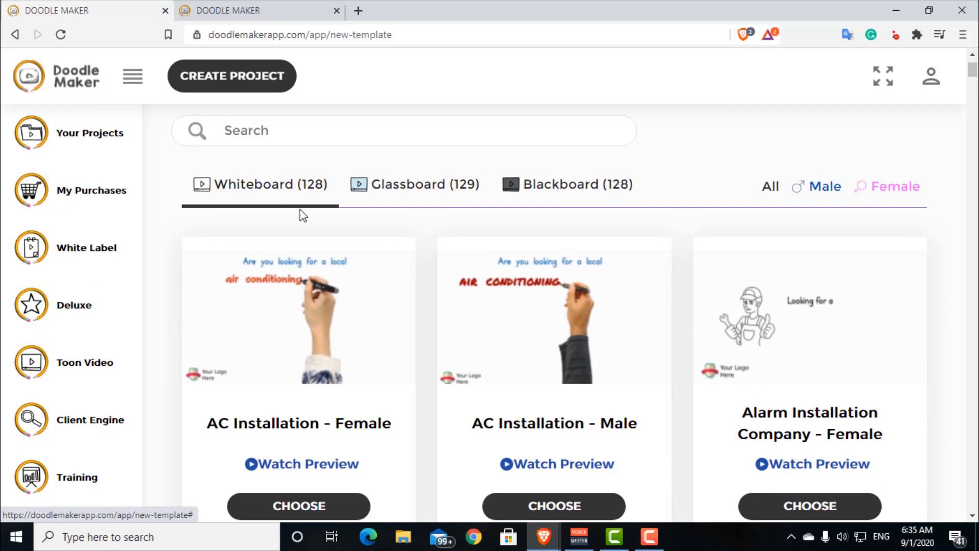
# Show the Glassboard templates and look over the first row of designs
pyautogui.click(402, 192)
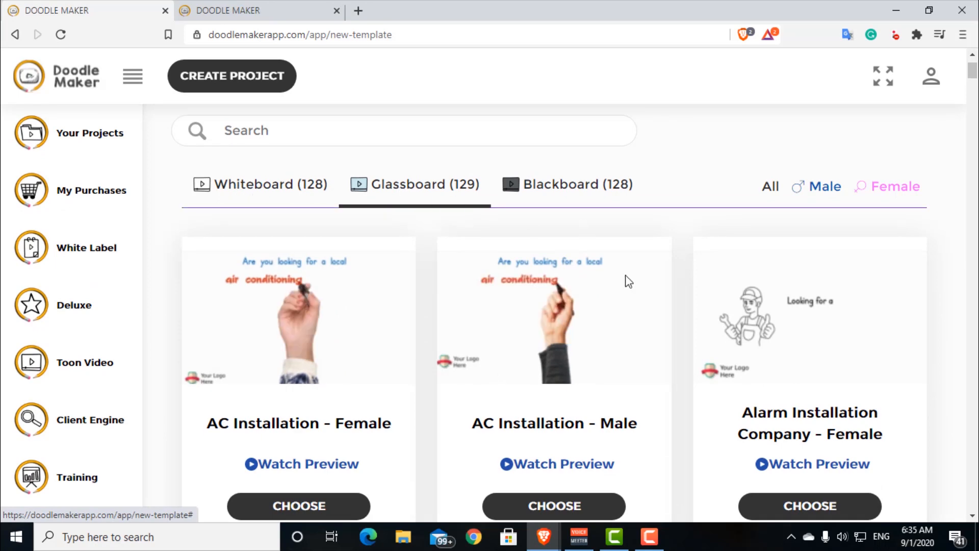
pyautogui.scroll(-1, 541, 266)
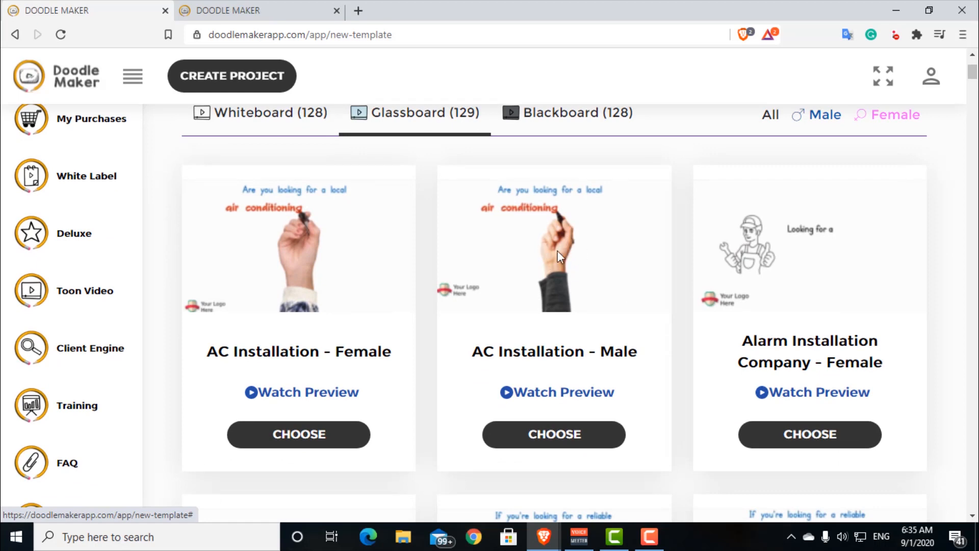
pyautogui.scroll(1, 558, 250)
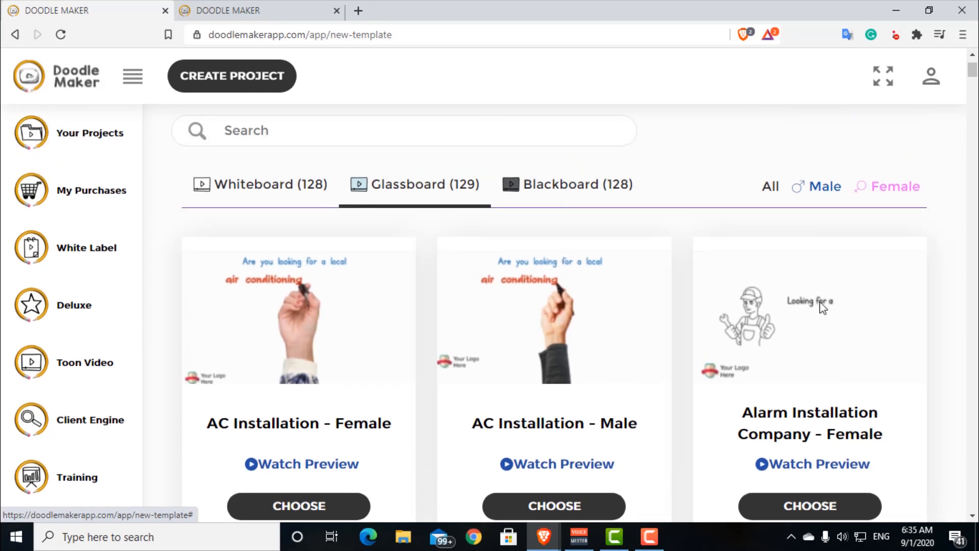
pyautogui.scroll(-1, 572, 310)
pyautogui.scroll(1, 574, 309)
# Show the Blackboard templates and look over the available designs
pyautogui.click(561, 191)
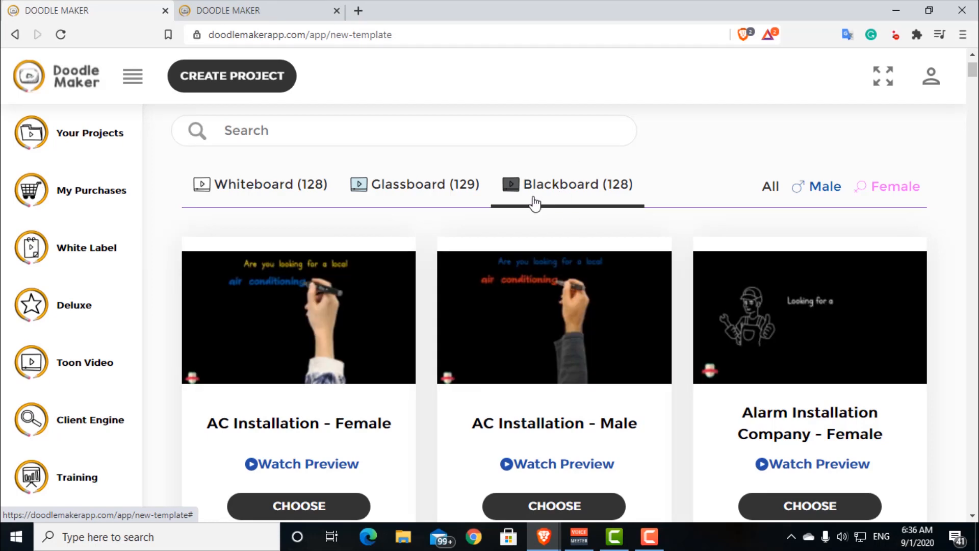
pyautogui.scroll(-4, 885, 306)
pyautogui.scroll(4, 885, 306)
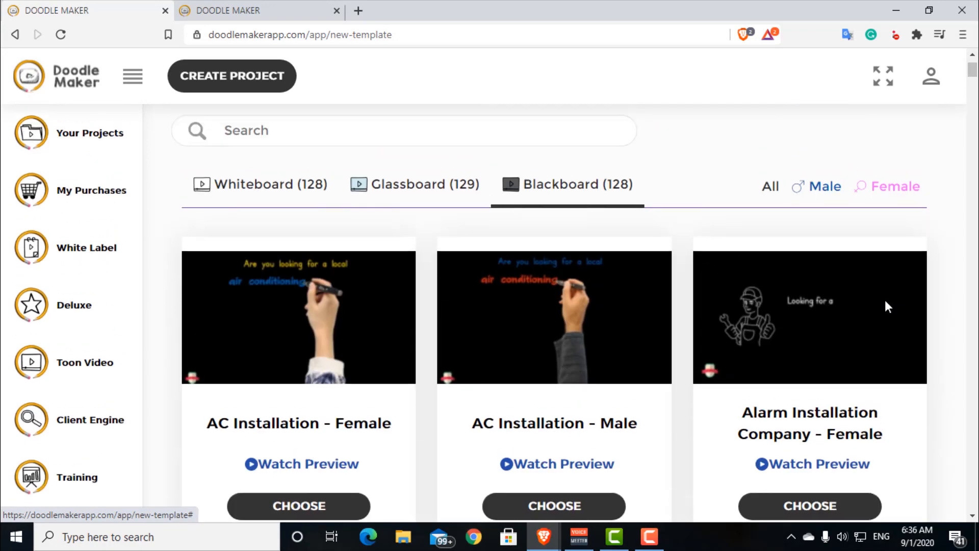
# Return to the Whiteboard templates and watch part of the AC Installation - Female preview, closing it when done
pyautogui.click(266, 186)
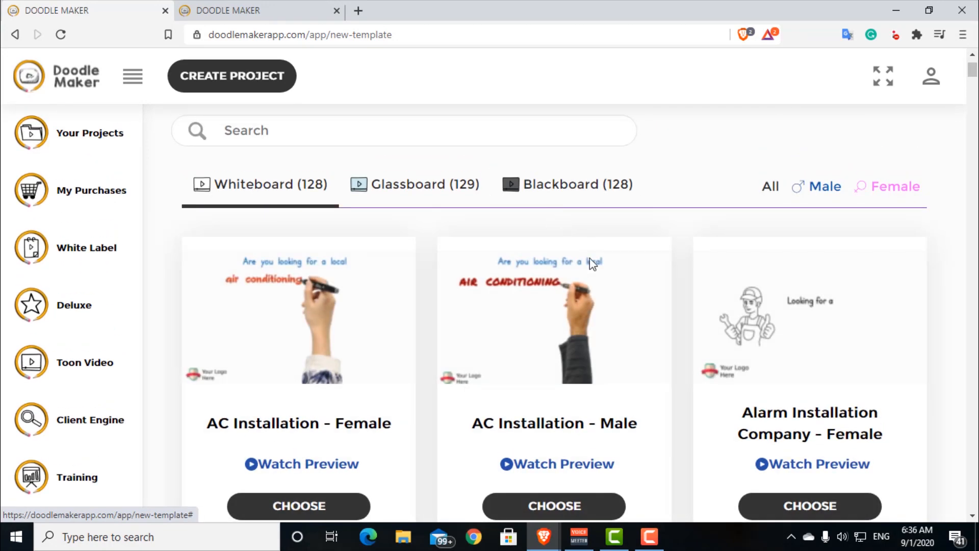
pyautogui.scroll(-5, 590, 258)
pyautogui.scroll(3, 589, 258)
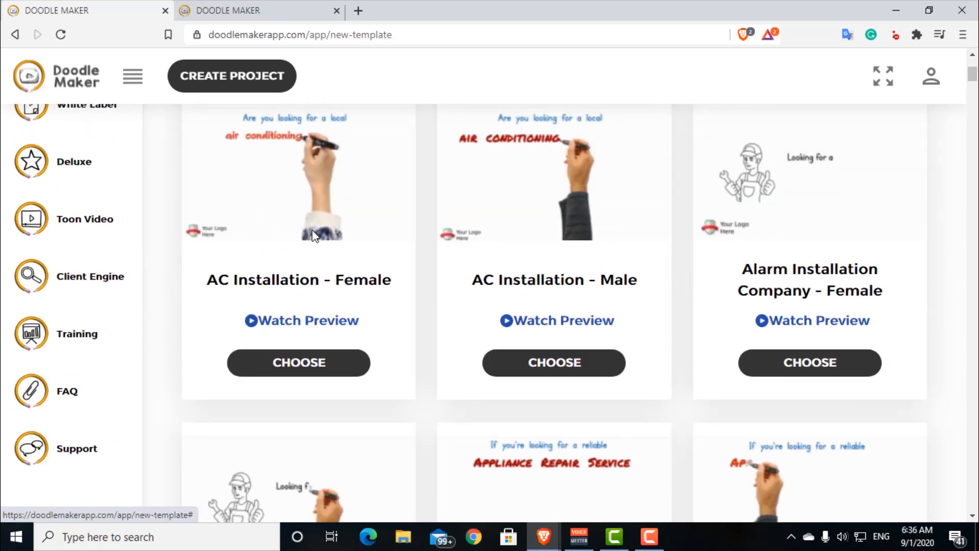
pyautogui.scroll(2, 312, 229)
pyautogui.scroll(-4, 313, 230)
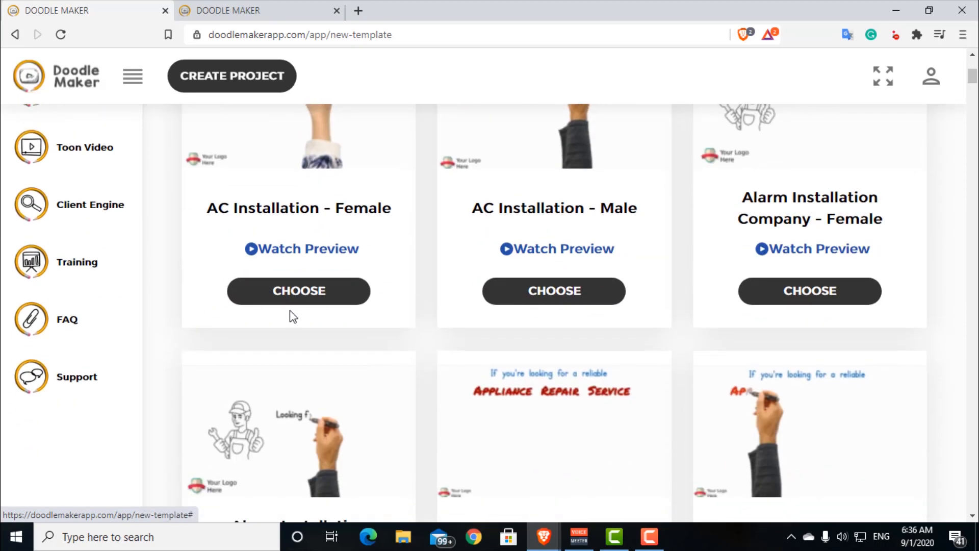
pyautogui.click(316, 249)
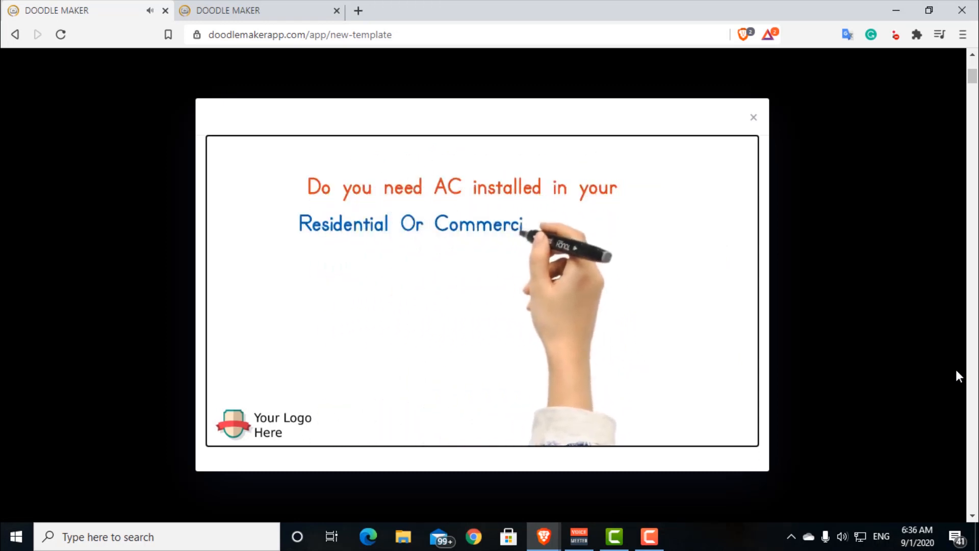
pyautogui.click(323, 337)
pyautogui.click(755, 120)
# Switch to the Glassboard templates and watch part of the Alarm Installation Company - Female preview, pausing and closing it when done
pyautogui.scroll(4, 540, 258)
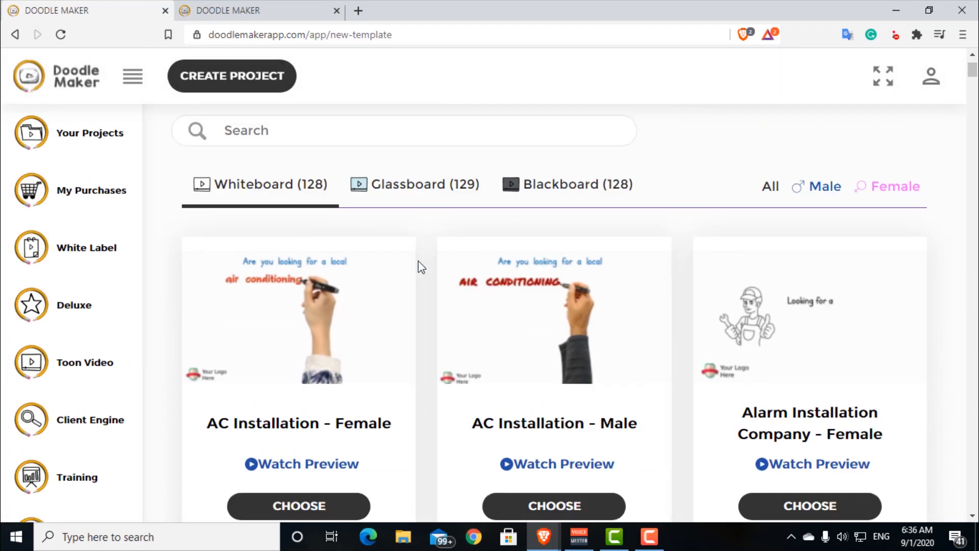
pyautogui.scroll(-3, 418, 266)
pyautogui.scroll(3, 418, 266)
pyautogui.click(427, 184)
pyautogui.scroll(-1, 665, 253)
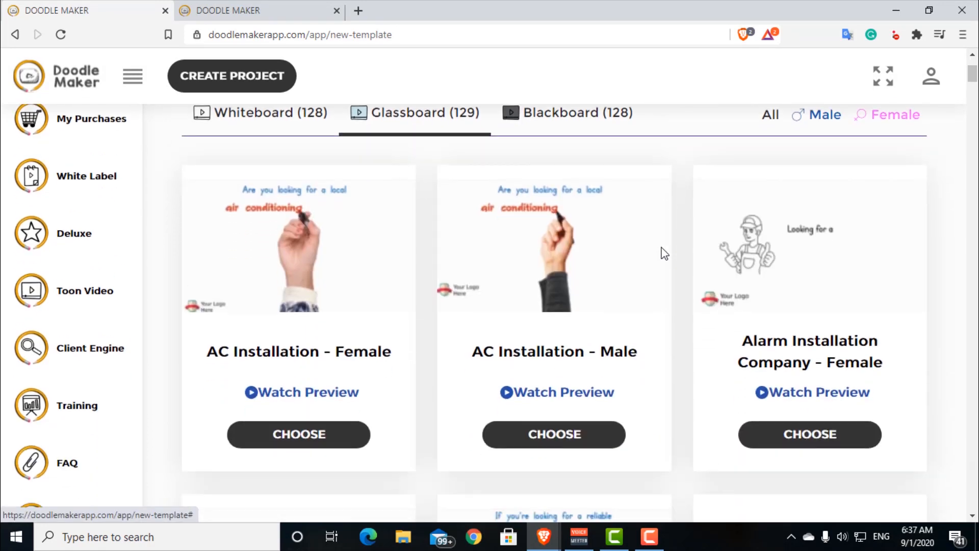
pyautogui.scroll(-1, 967, 346)
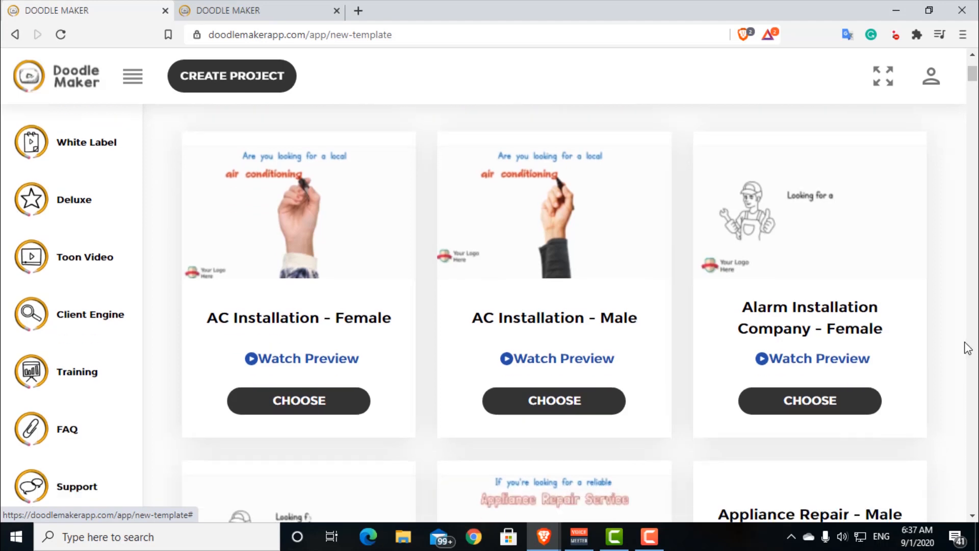
pyautogui.click(810, 322)
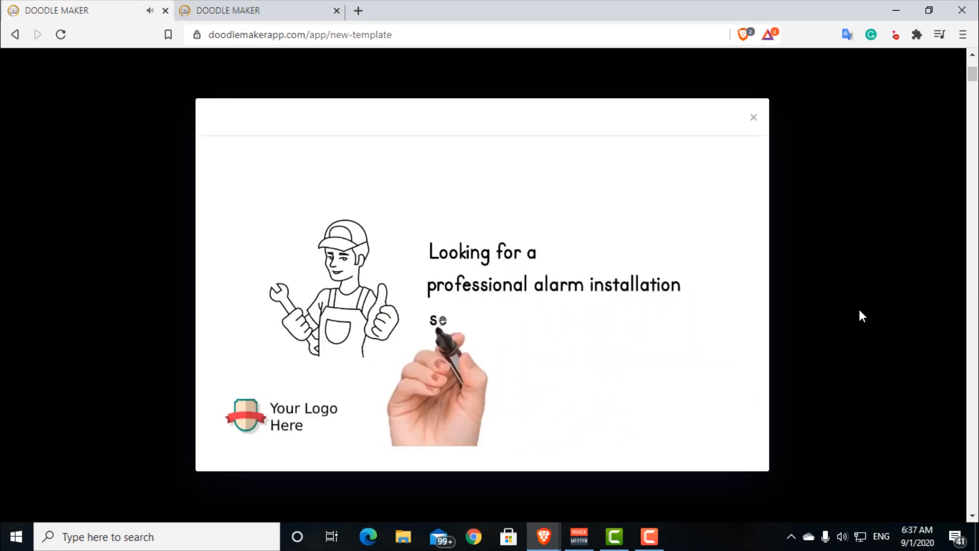
pyautogui.moveTo(692, 336)
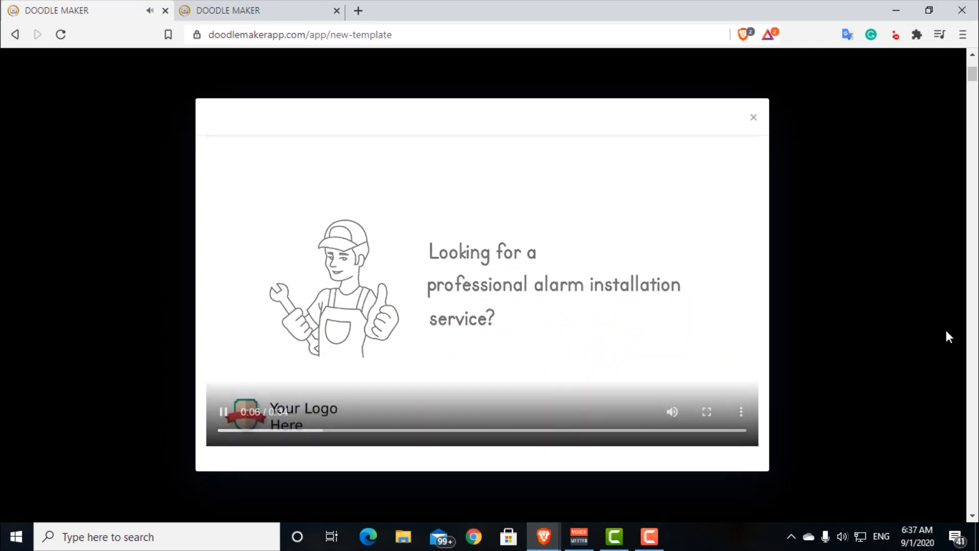
pyautogui.click(224, 411)
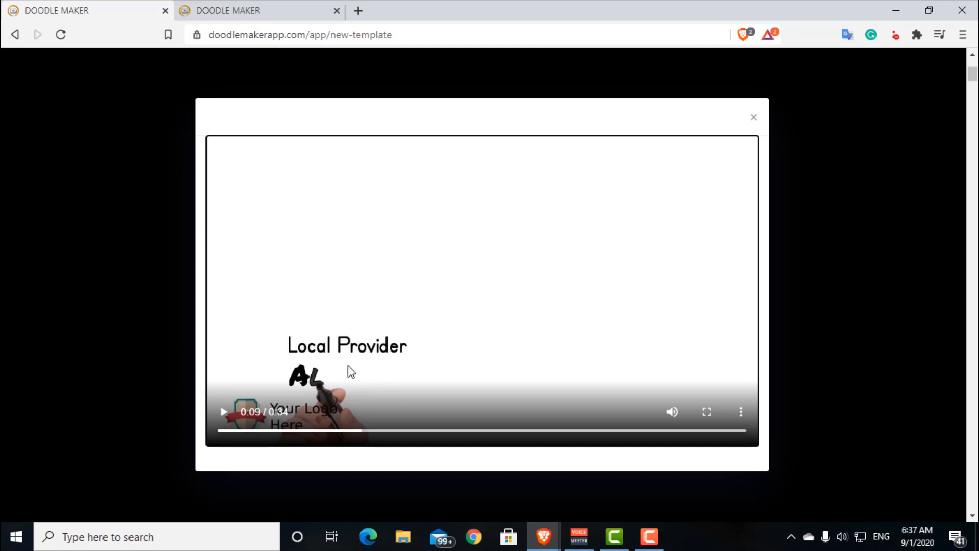
pyautogui.press('Escape')
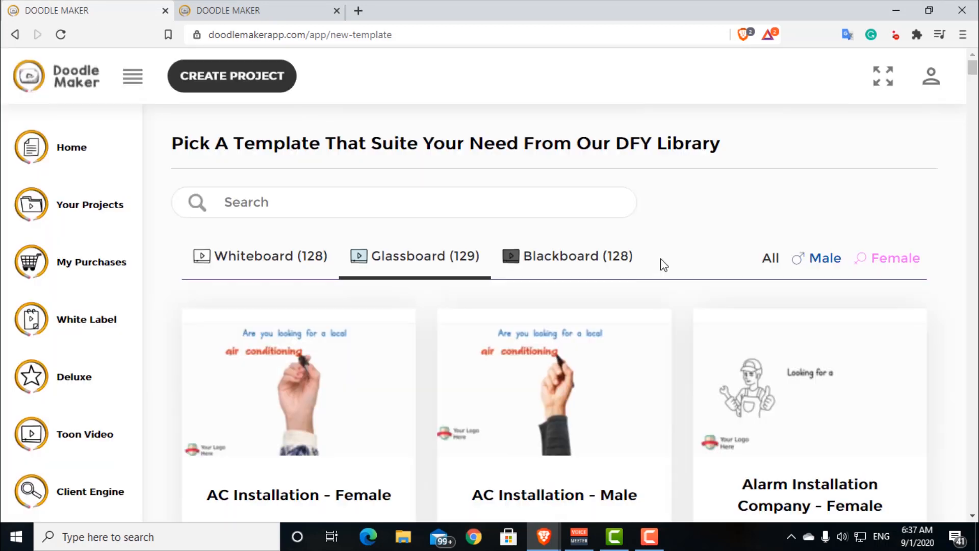
# Browse further through the Glassboard templates and return to the start of the library
pyautogui.scroll(-4, 662, 264)
pyautogui.scroll(4, 662, 264)
pyautogui.scroll(-12, 546, 312)
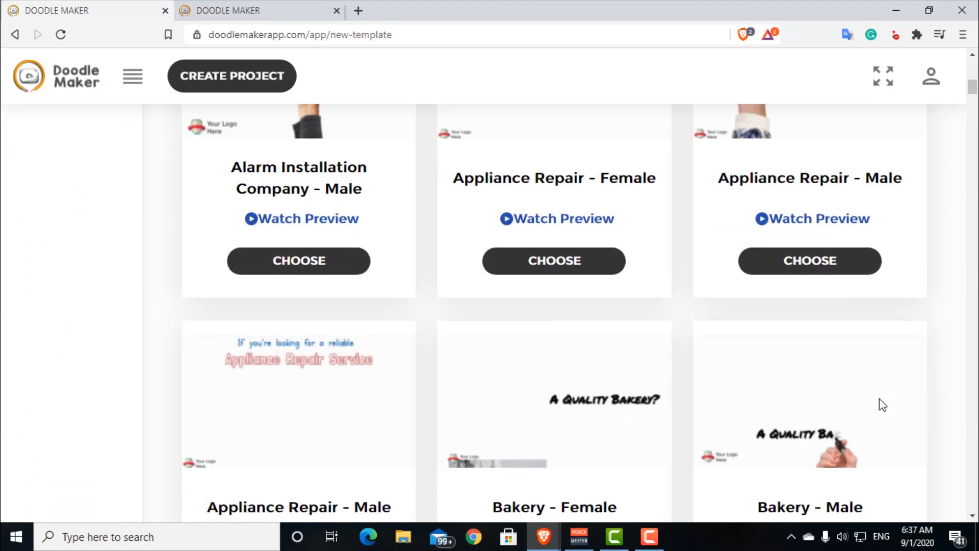
pyautogui.scroll(12, 879, 399)
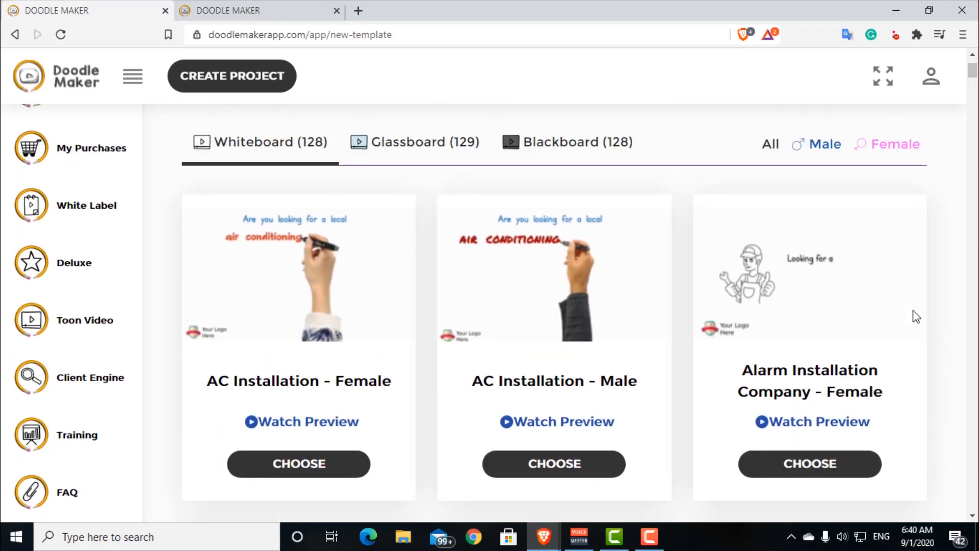
# Examine the range of business niches and the male and female versions offered among the Whiteboard templates
pyautogui.scroll(-4, 916, 317)
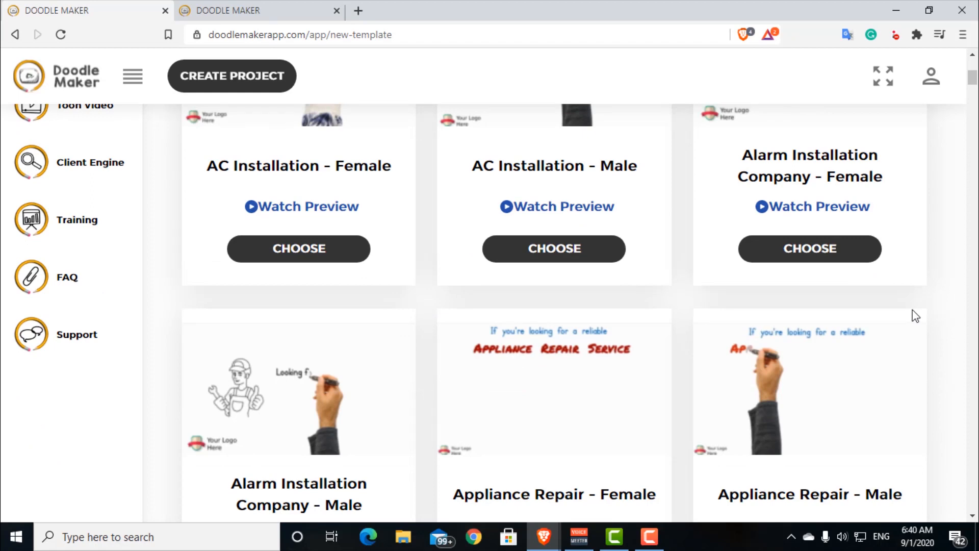
pyautogui.scroll(5, 916, 316)
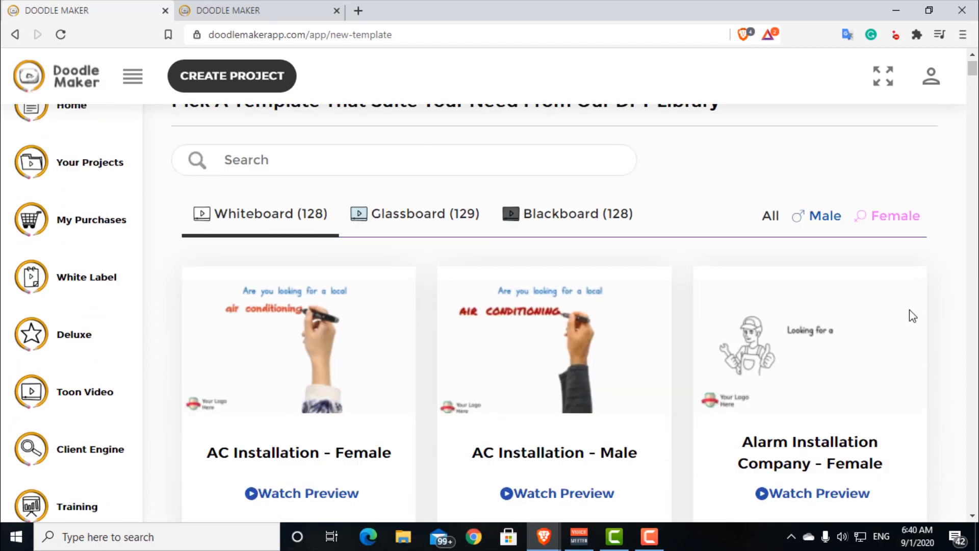
pyautogui.scroll(1, 913, 316)
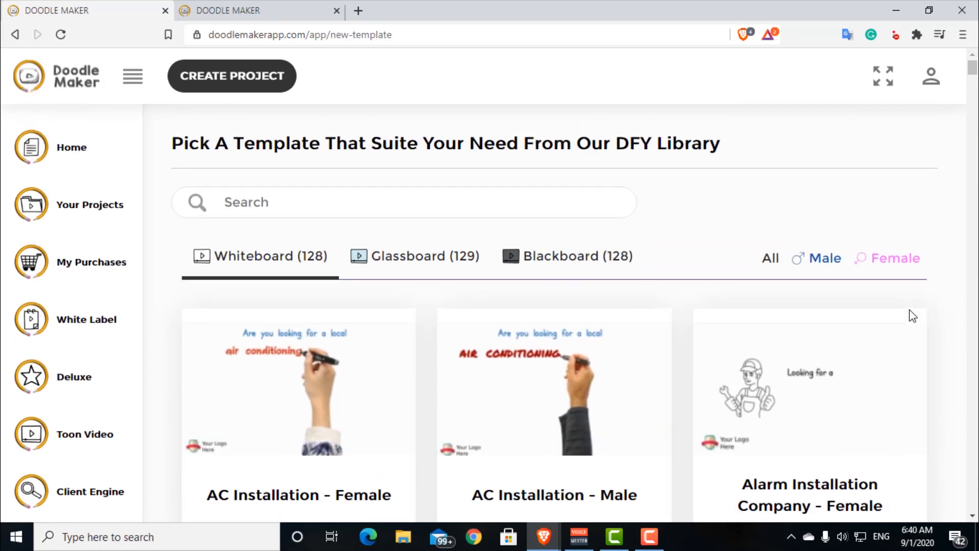
pyautogui.scroll(-5, 913, 316)
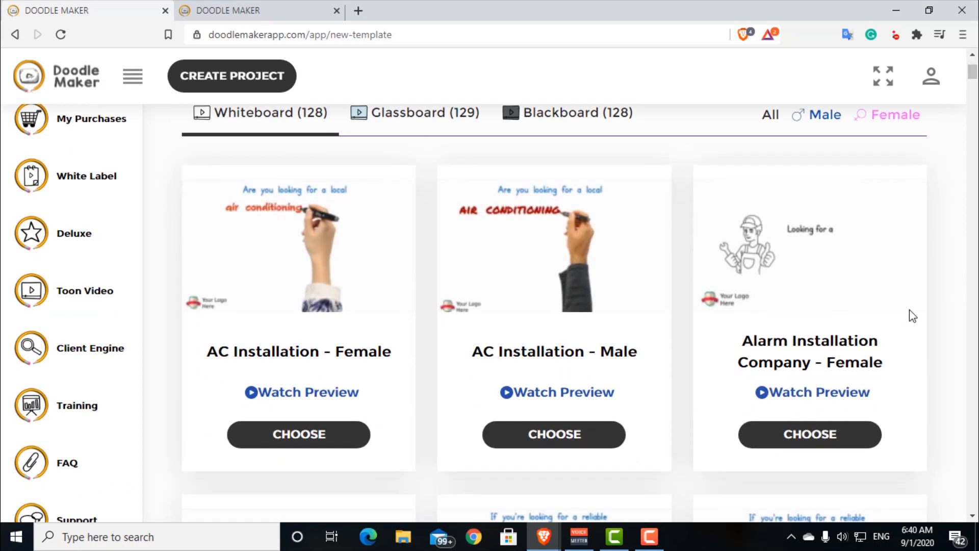
pyautogui.scroll(-14, 859, 319)
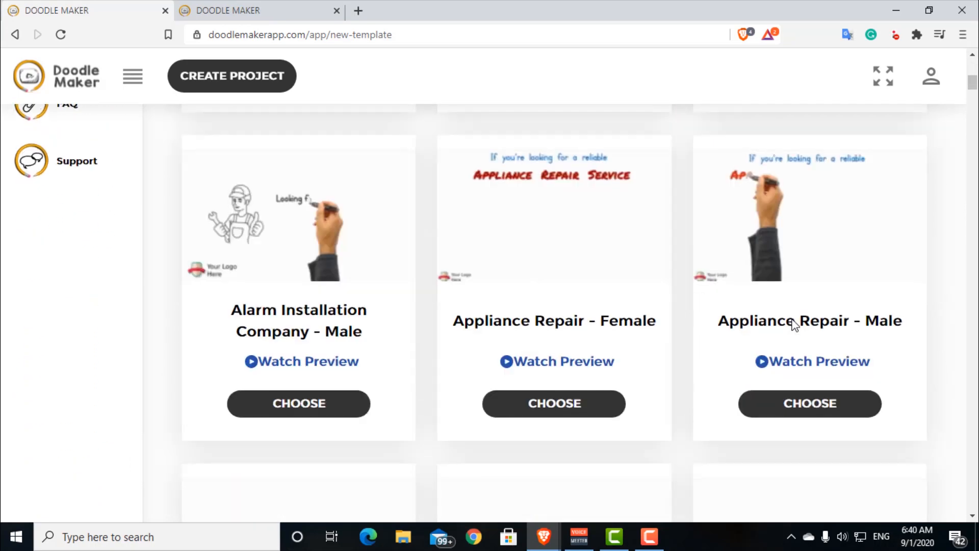
pyautogui.scroll(-19, 801, 321)
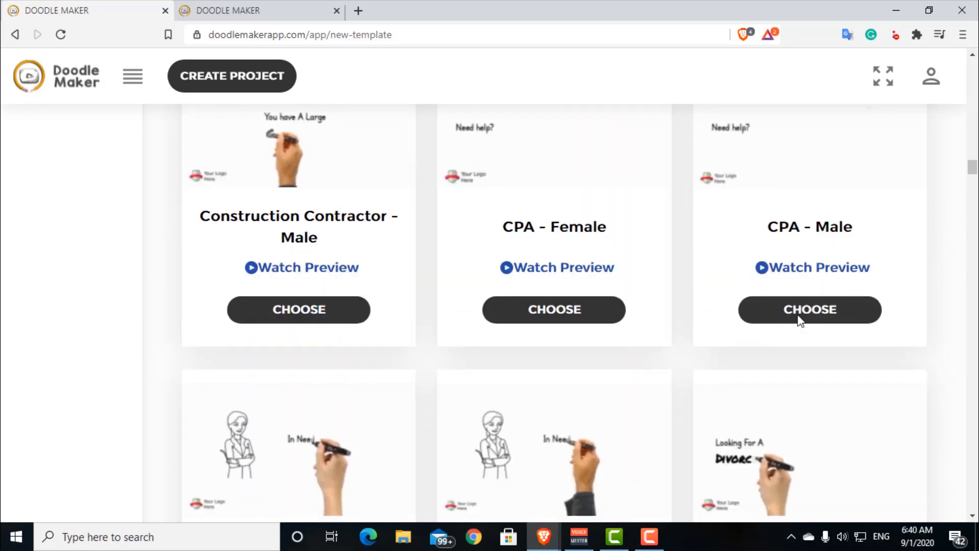
pyautogui.scroll(-9, 800, 306)
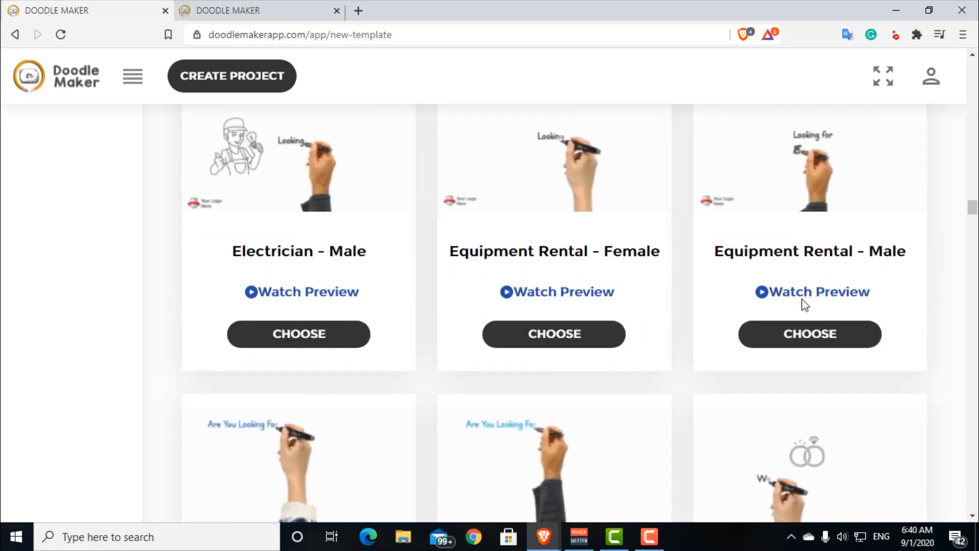
pyautogui.scroll(20, 784, 264)
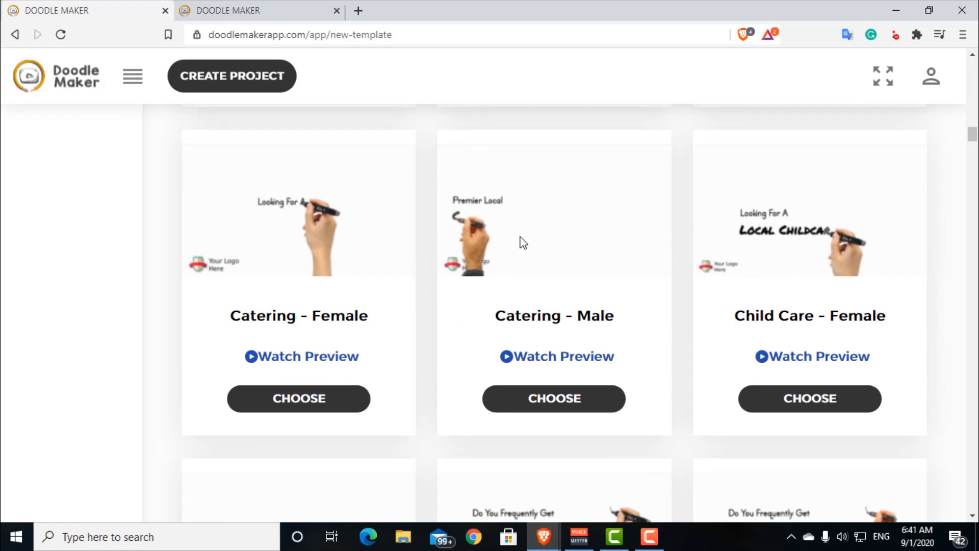
pyautogui.scroll(16, 515, 249)
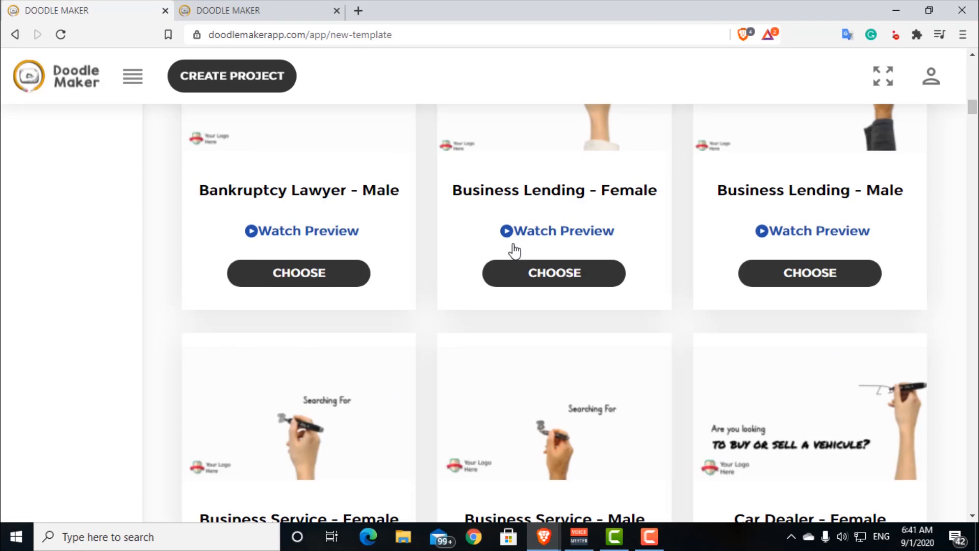
pyautogui.scroll(20, 512, 243)
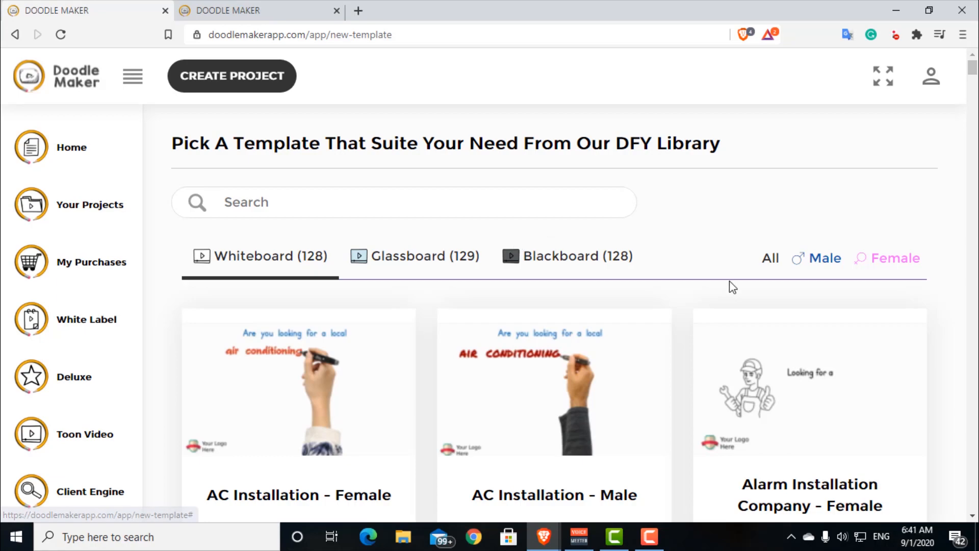
pyautogui.scroll(-5, 731, 286)
pyautogui.scroll(-3, 742, 266)
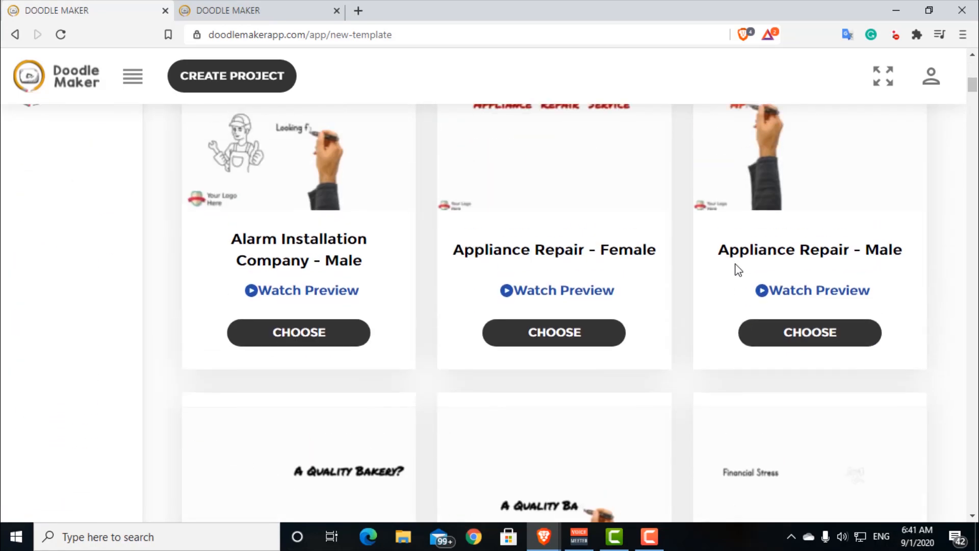
pyautogui.scroll(-3, 738, 269)
pyautogui.scroll(-20, 738, 269)
pyautogui.scroll(5, 732, 261)
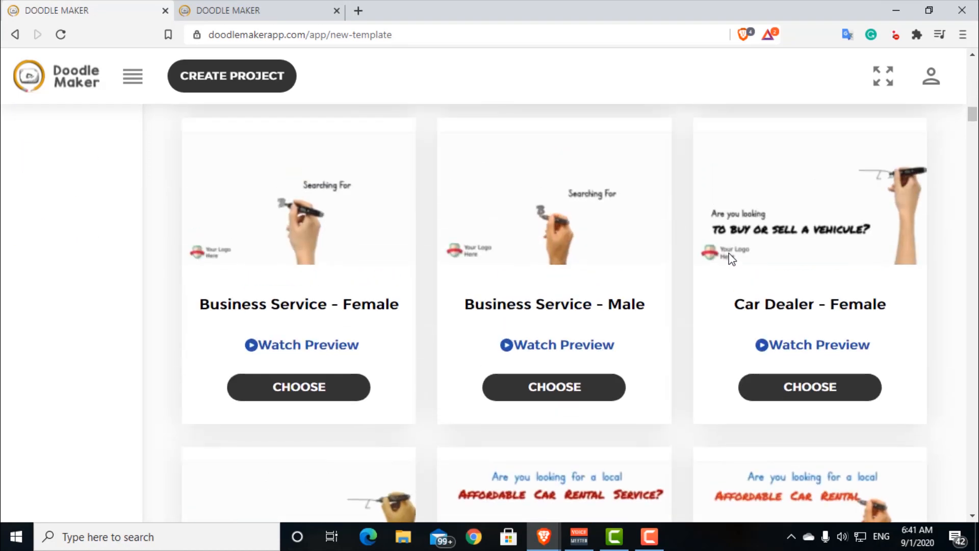
# Browse the Whiteboard templates and choose the Dog Training - Male template for the new project
pyautogui.scroll(20, 731, 252)
pyautogui.scroll(-8, 734, 250)
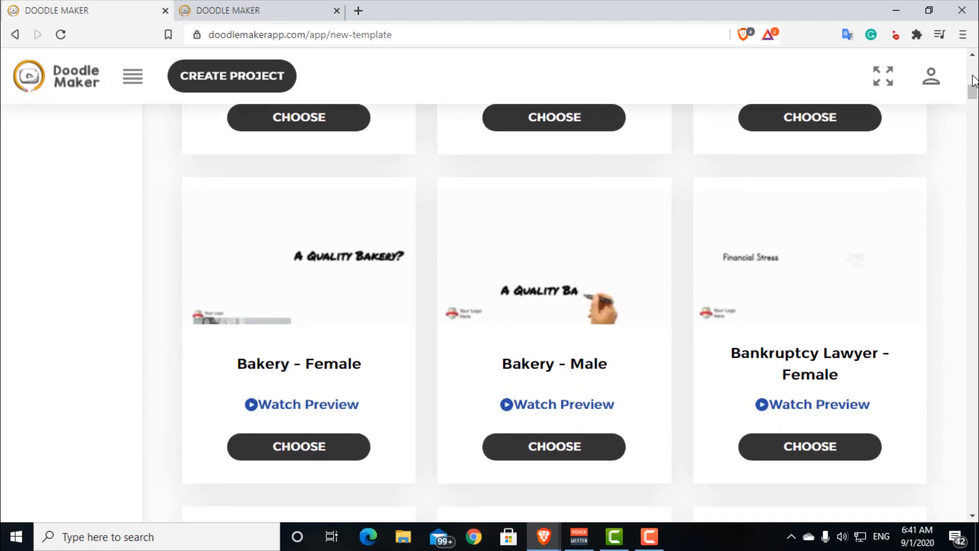
pyautogui.scroll(8, 971, 107)
pyautogui.scroll(-7, 926, 230)
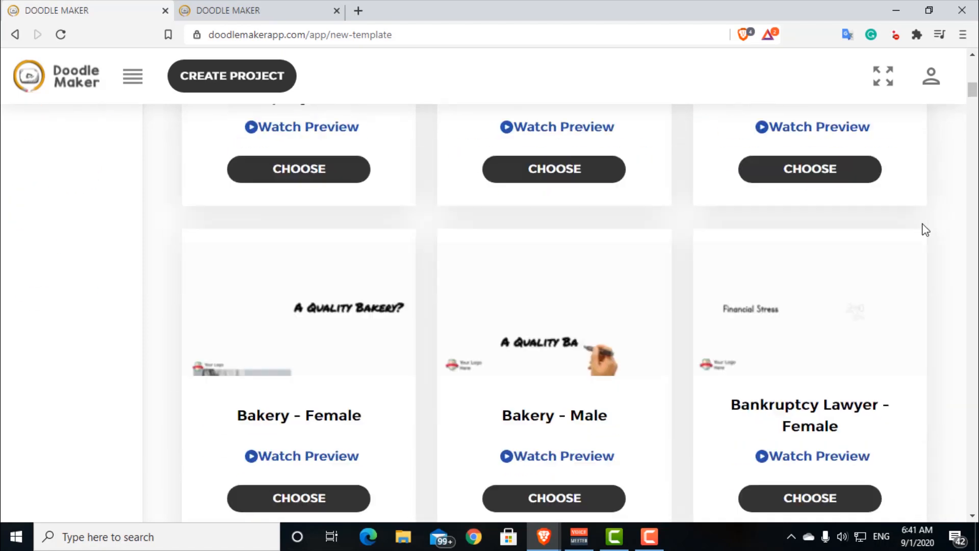
pyautogui.scroll(-20, 926, 229)
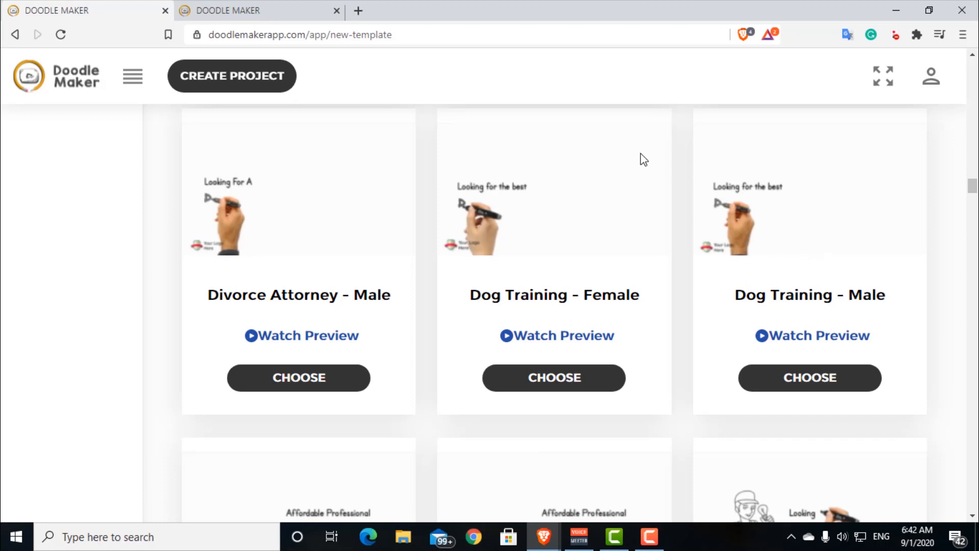
pyautogui.click(821, 386)
# Examine the project editor, including the numbered slides, voice options, first slide's artwork and the watermark settings for the logo
pyautogui.scroll(-3, 645, 331)
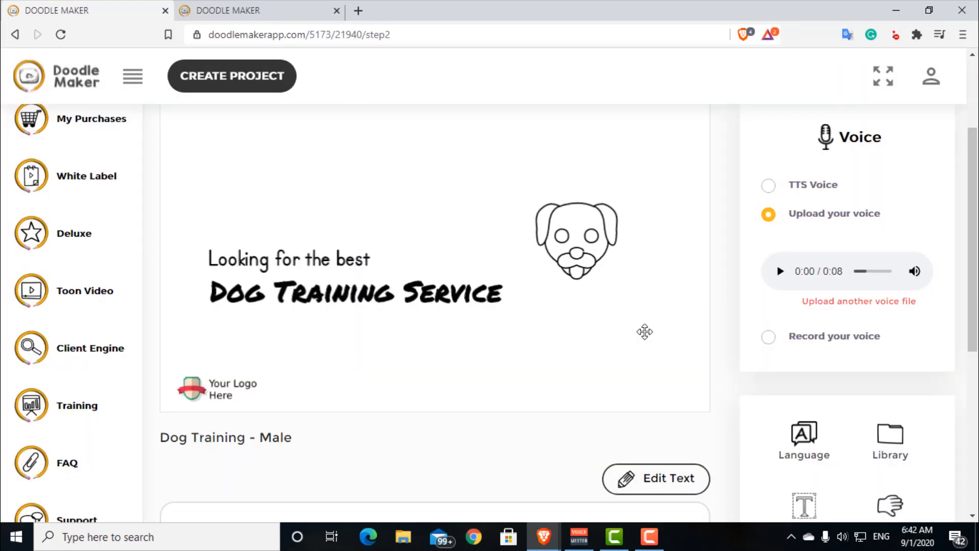
pyautogui.scroll(3, 644, 331)
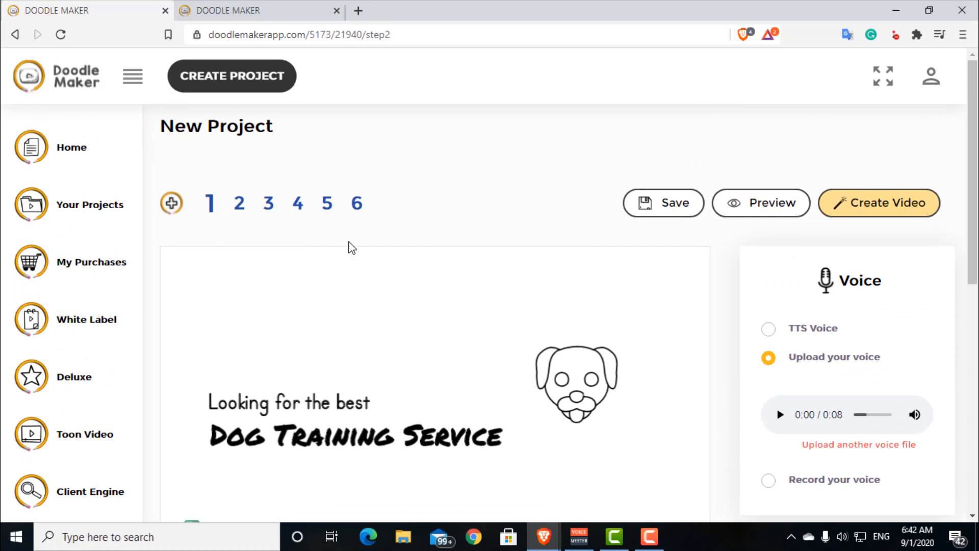
pyautogui.scroll(-1, 408, 292)
pyautogui.scroll(-2, 405, 285)
pyautogui.scroll(2, 405, 286)
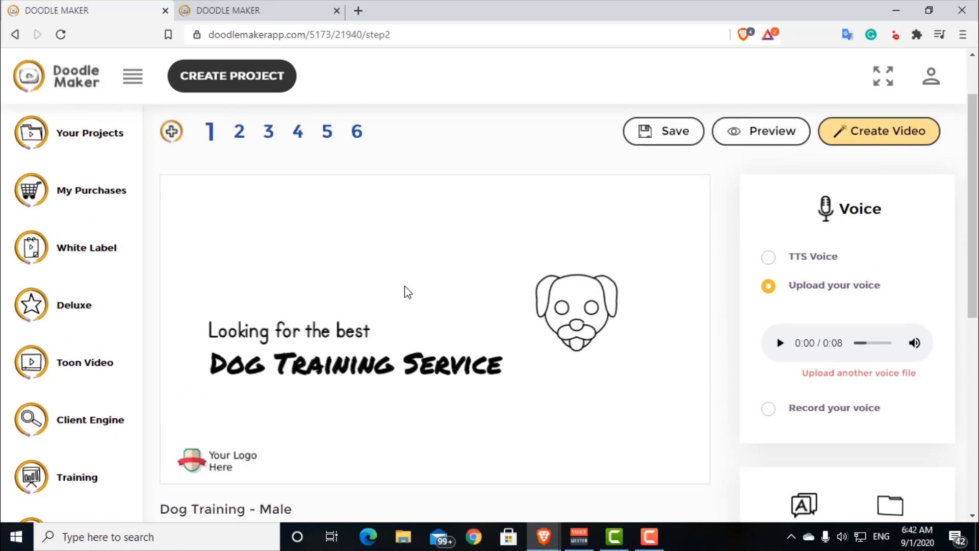
pyautogui.scroll(1, 405, 286)
pyautogui.scroll(-2, 405, 286)
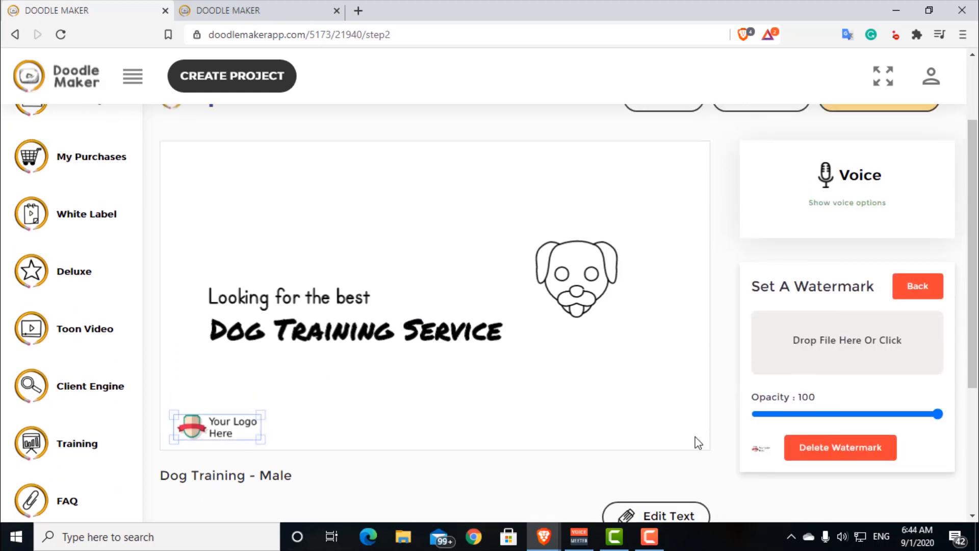
pyautogui.scroll(1, 644, 385)
pyautogui.scroll(-1, 643, 385)
pyautogui.scroll(-1, 238, 391)
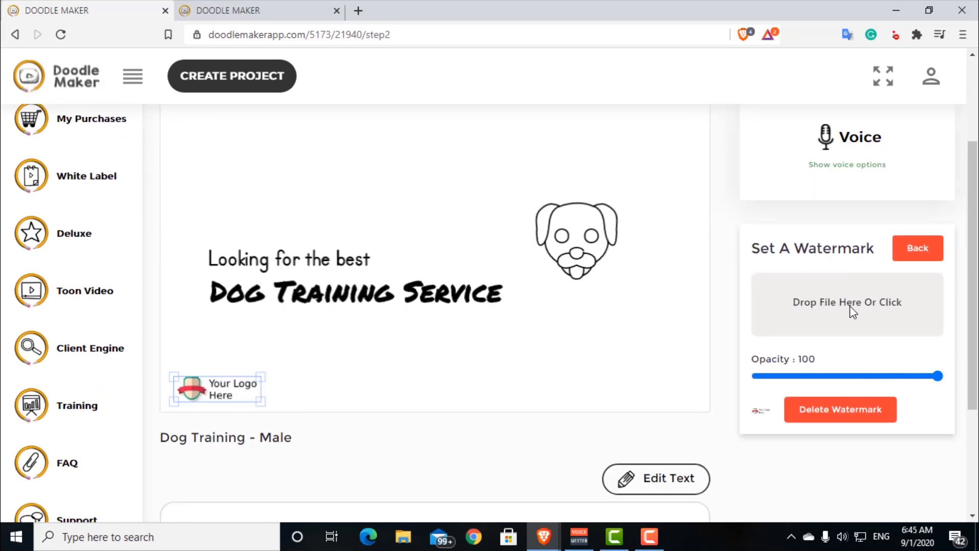
# Select the first slide's dog drawing and both text lines in turn to inspect their colour, transition and speed options
pyautogui.click(648, 305)
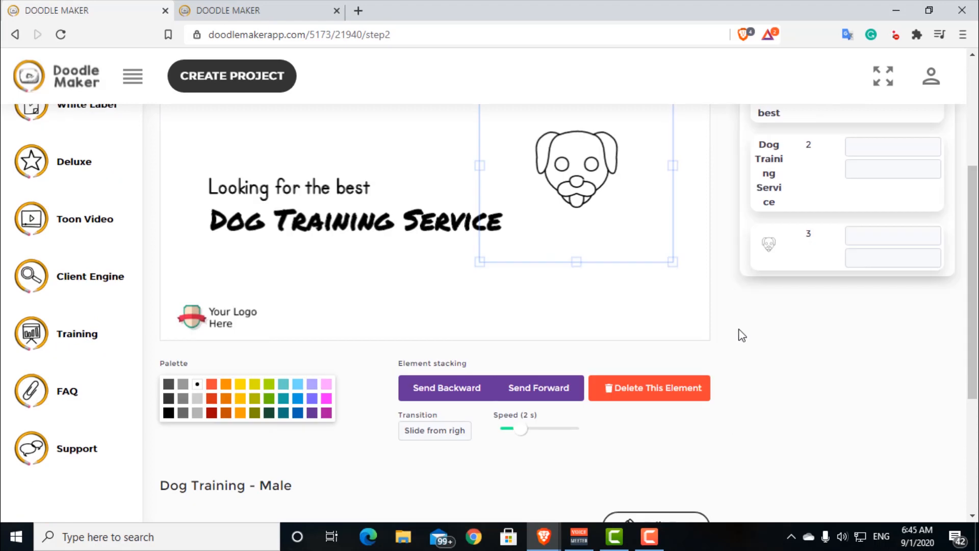
pyautogui.click(360, 295)
pyautogui.click(313, 267)
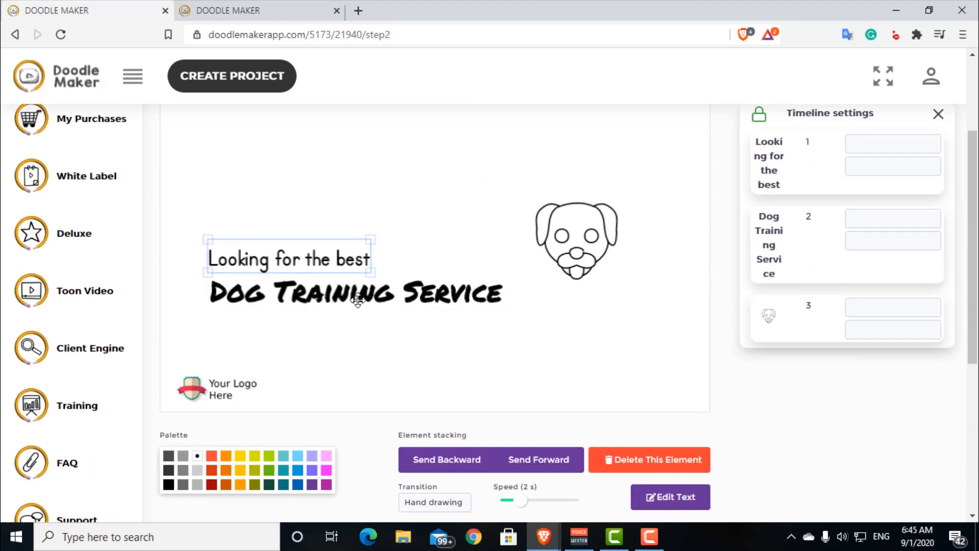
pyautogui.click(415, 300)
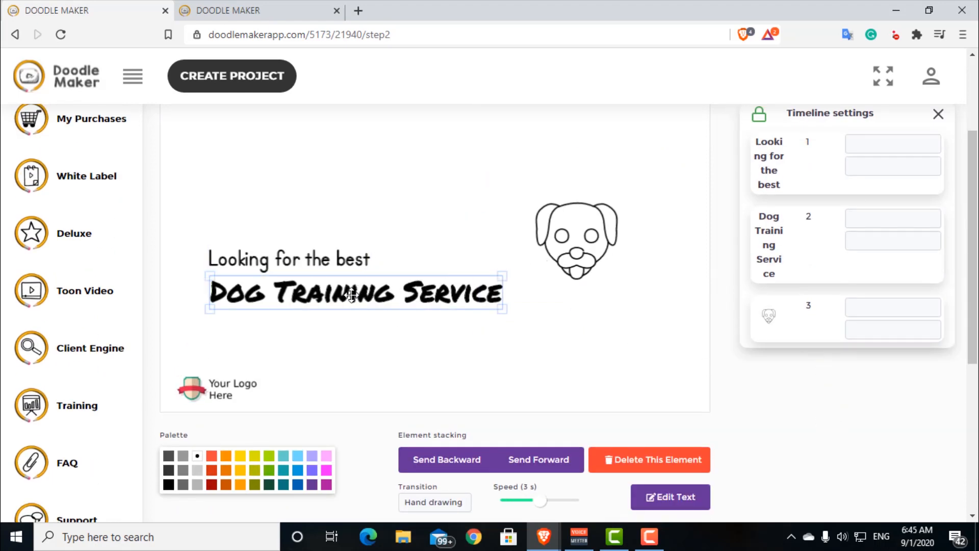
# Recolour the dog drawing on the first slide orange-red, enlarge it and move it slightly upward
pyautogui.click(598, 243)
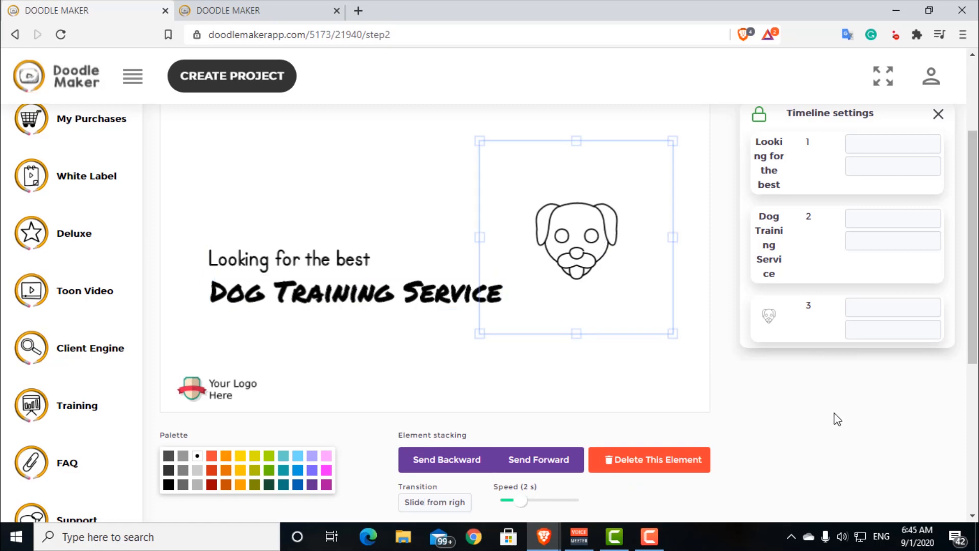
pyautogui.scroll(-1, 833, 412)
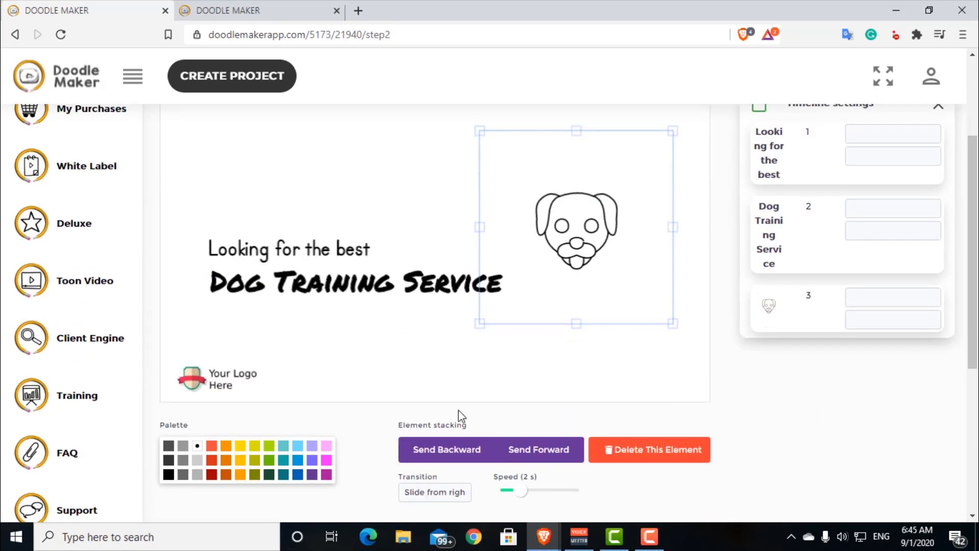
pyautogui.click(212, 460)
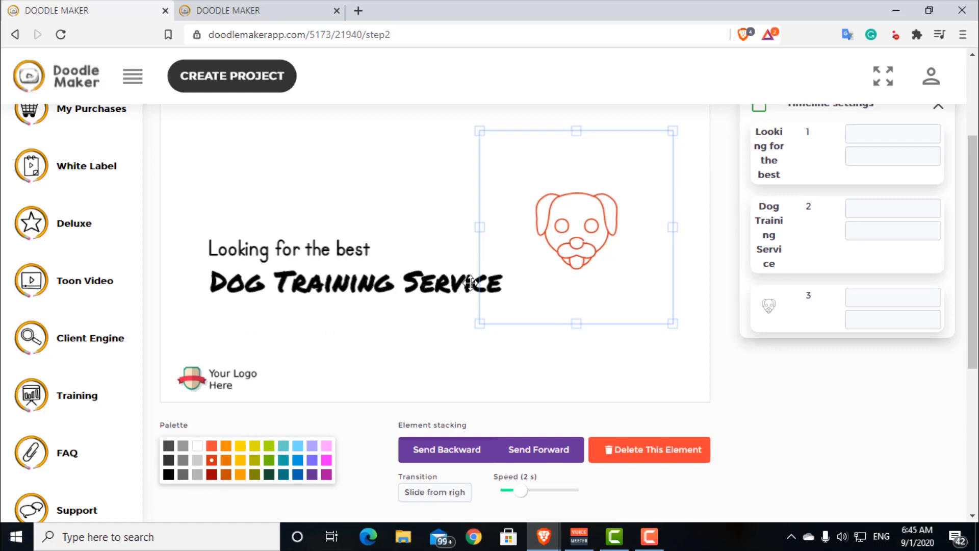
pyautogui.moveTo(483, 322); pyautogui.dragTo(418, 363)
pyautogui.moveTo(566, 223); pyautogui.dragTo(611, 203)
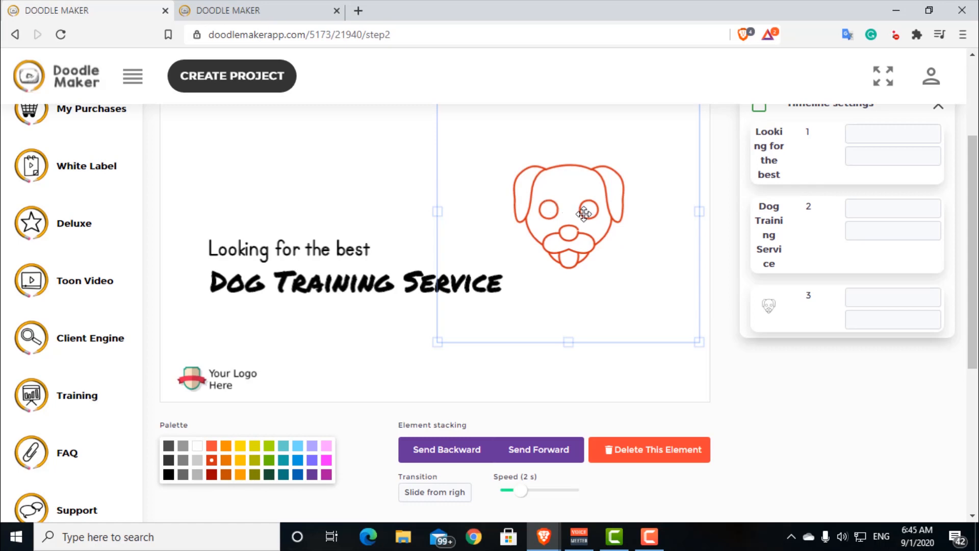
# Delete the dog drawing from the first slide
pyautogui.click(649, 453)
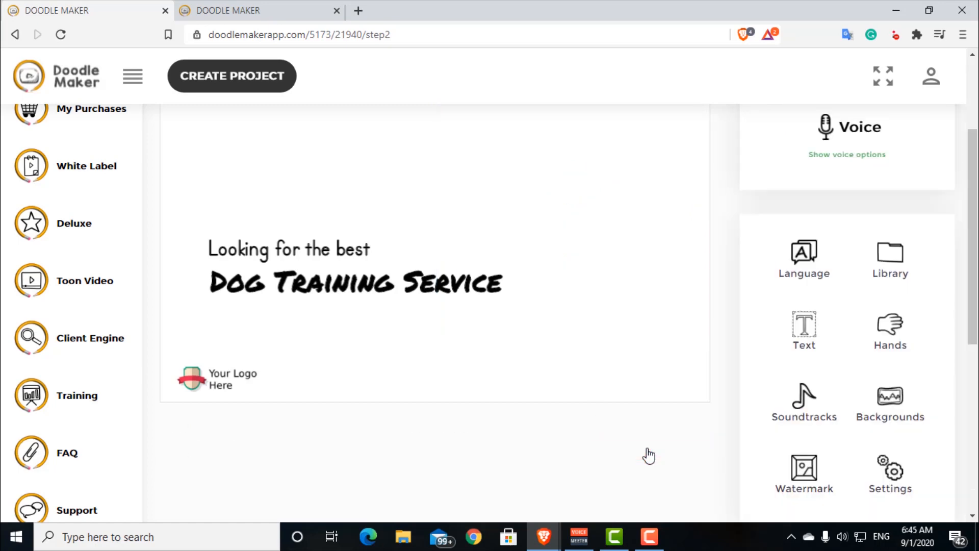
pyautogui.scroll(3, 848, 275)
pyautogui.scroll(-3, 849, 277)
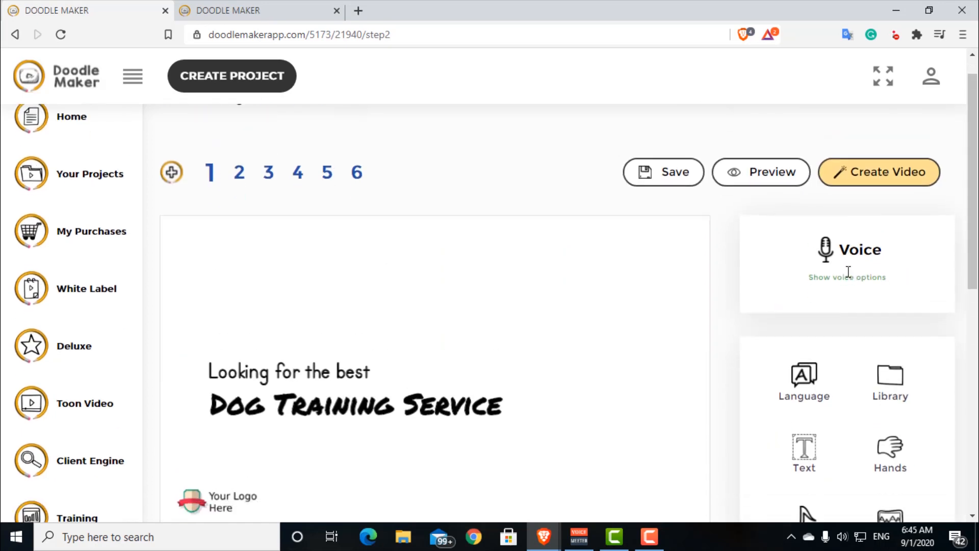
# Open the media library and review its source categories and the image upload area
pyautogui.click(895, 267)
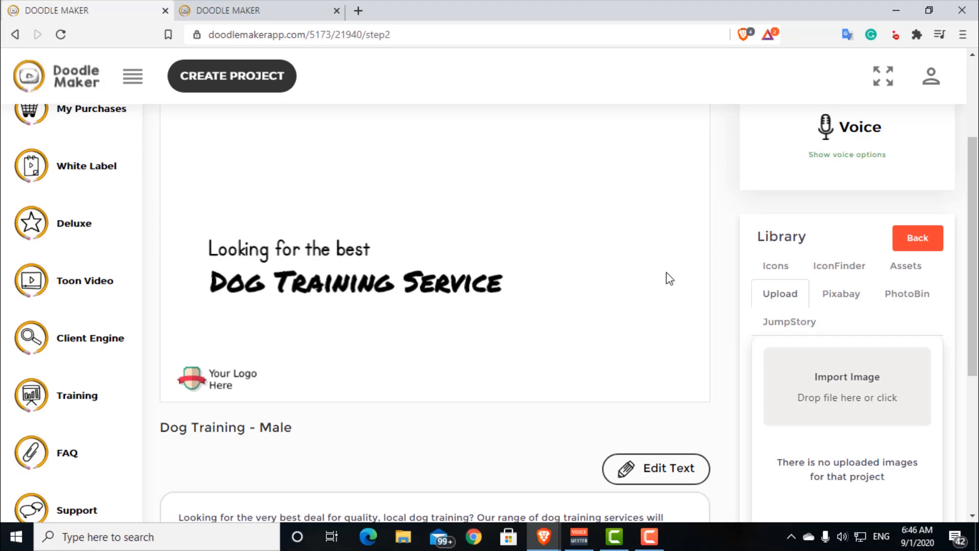
pyautogui.scroll(1, 557, 284)
pyautogui.scroll(-2, 556, 283)
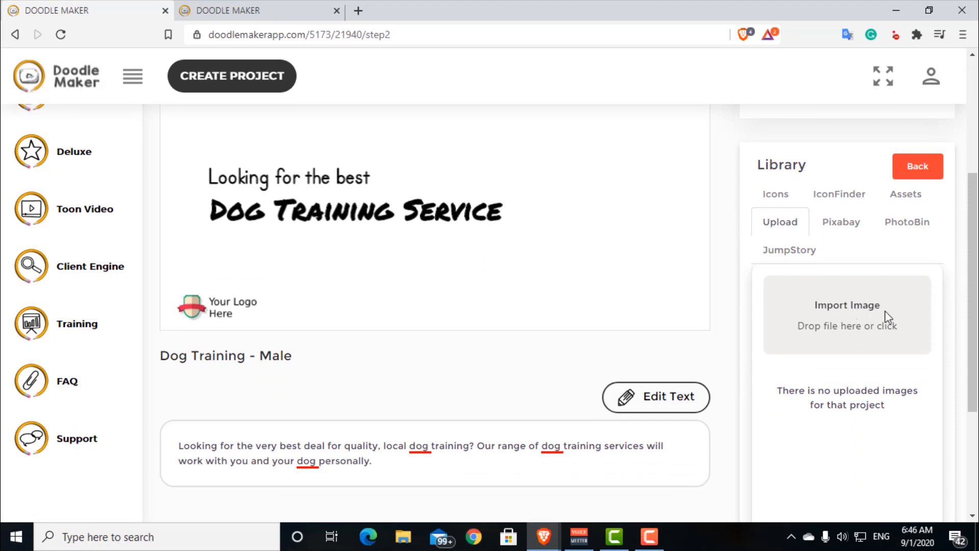
pyautogui.scroll(1, 894, 340)
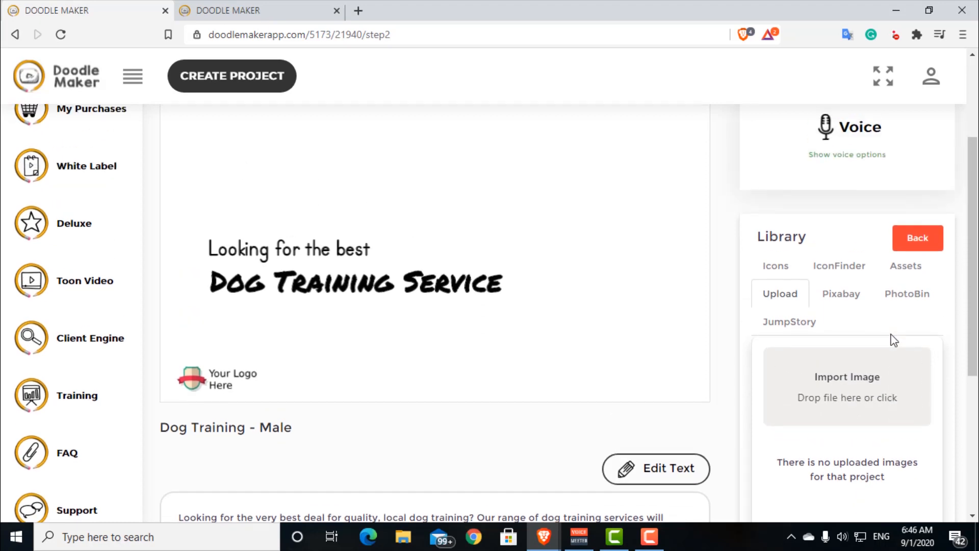
# Search the library's Icons collection for "dog" with all icon colours included
pyautogui.click(775, 270)
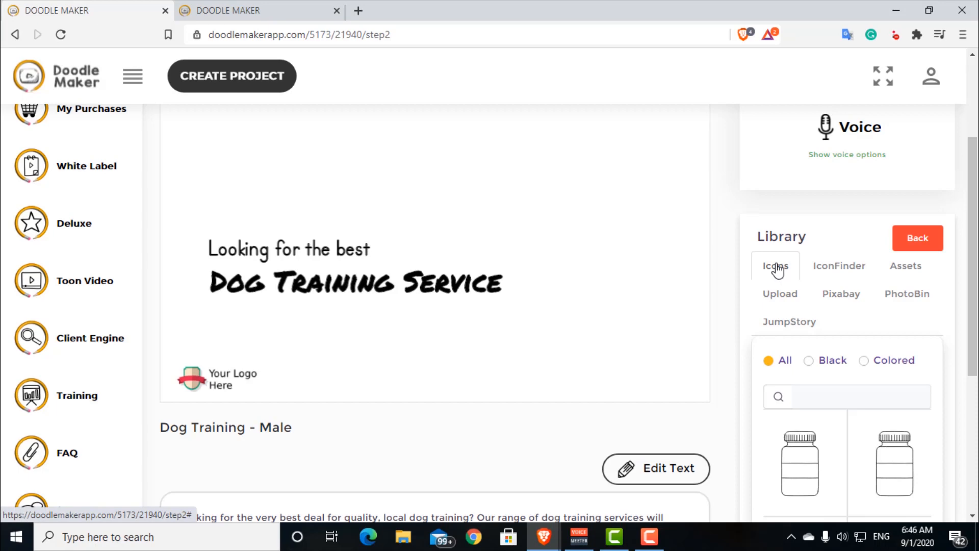
pyautogui.scroll(-1, 918, 339)
pyautogui.click(820, 324)
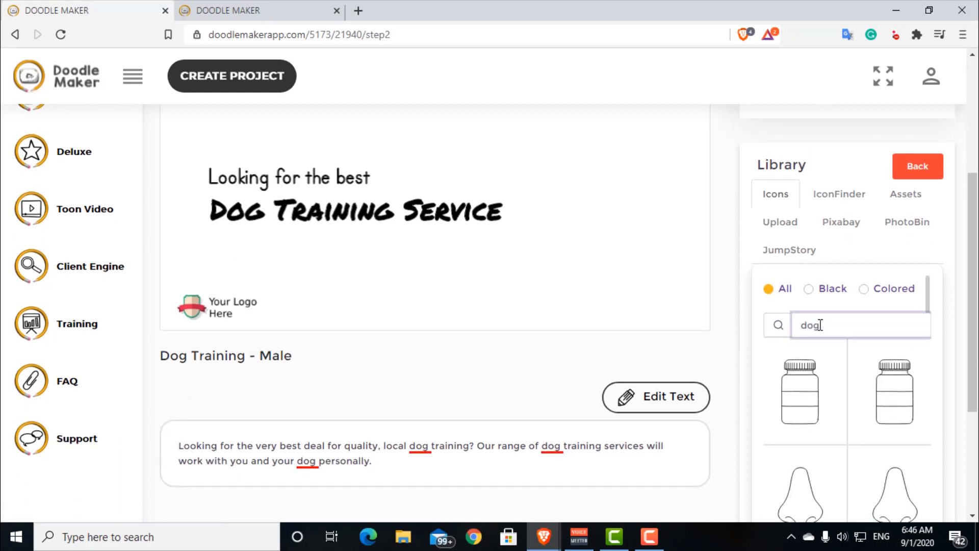
pyautogui.press('Return')
# Examine the black and coloured icons offered for the dog search
pyautogui.scroll(-1, 901, 389)
pyautogui.scroll(-4, 900, 388)
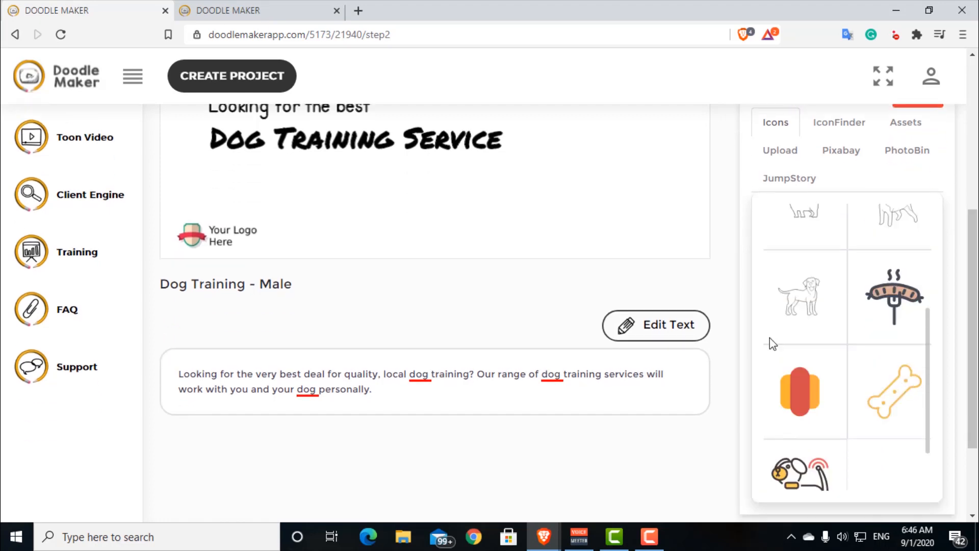
pyautogui.scroll(4, 638, 319)
pyautogui.scroll(-3, 638, 318)
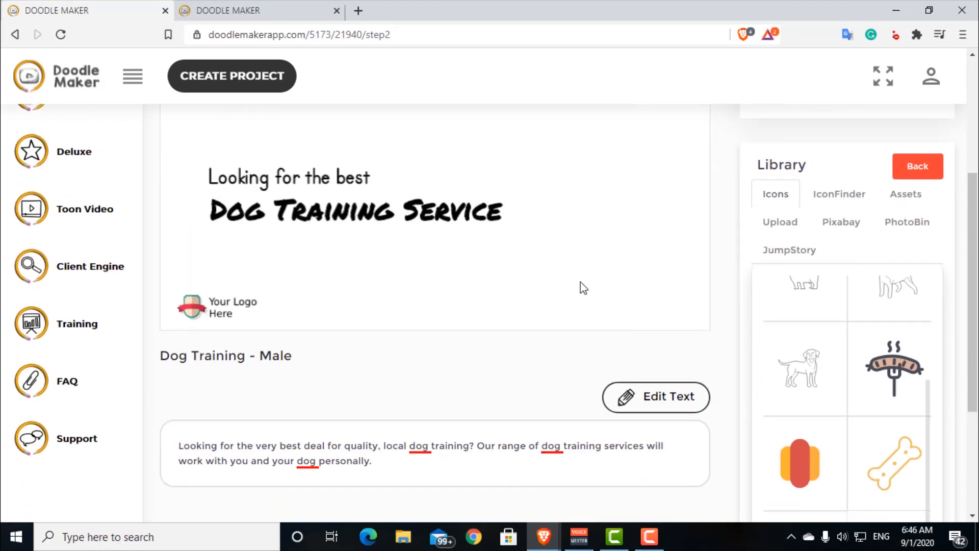
pyautogui.scroll(-3, 900, 372)
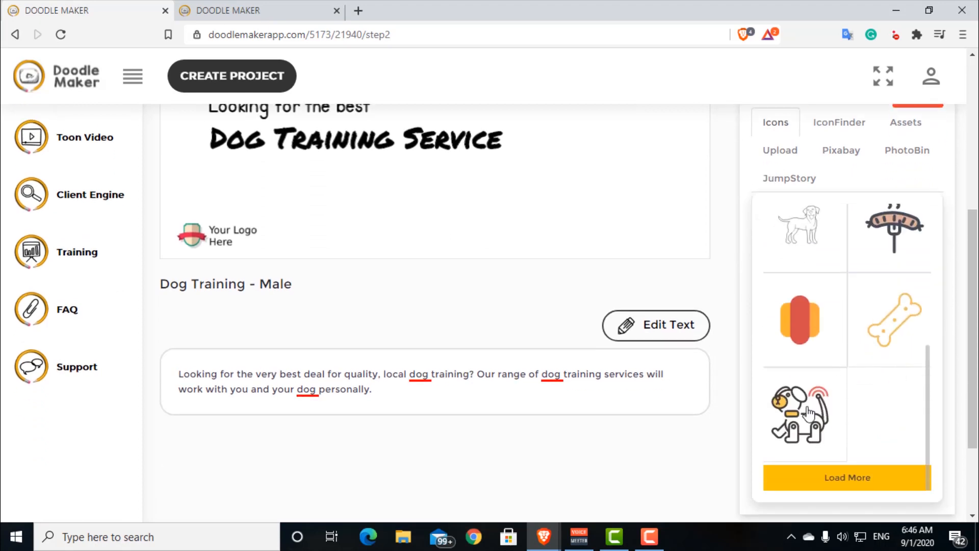
pyautogui.scroll(3, 816, 403)
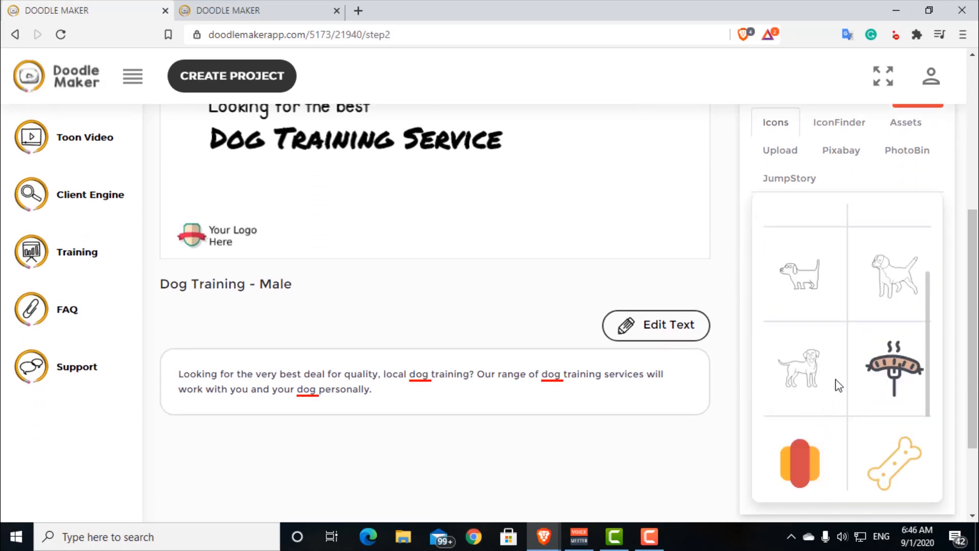
pyautogui.scroll(4, 714, 313)
pyautogui.scroll(-2, 610, 310)
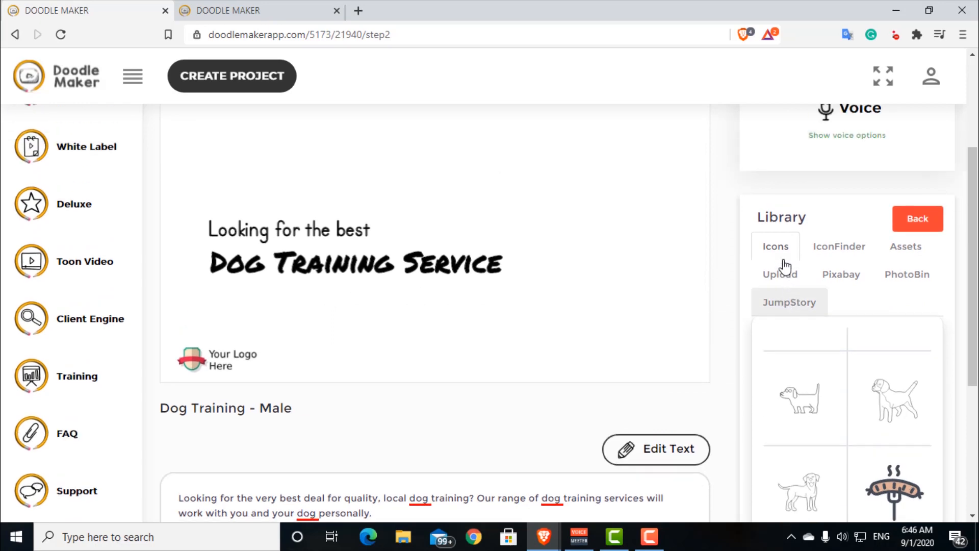
pyautogui.scroll(1, 785, 265)
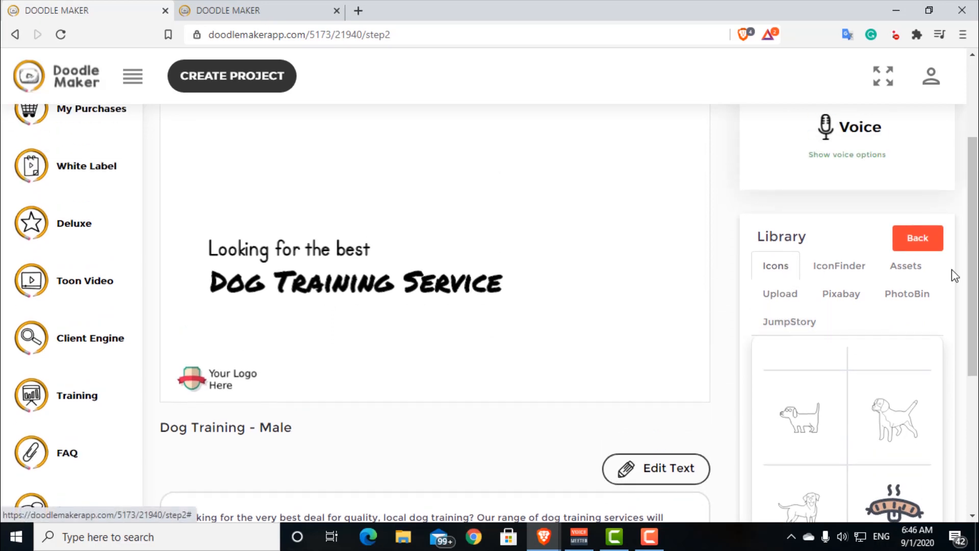
# Look through the Shapes offered in the library's Assets collection
pyautogui.click(906, 265)
pyautogui.scroll(-4, 926, 350)
pyautogui.scroll(4, 897, 326)
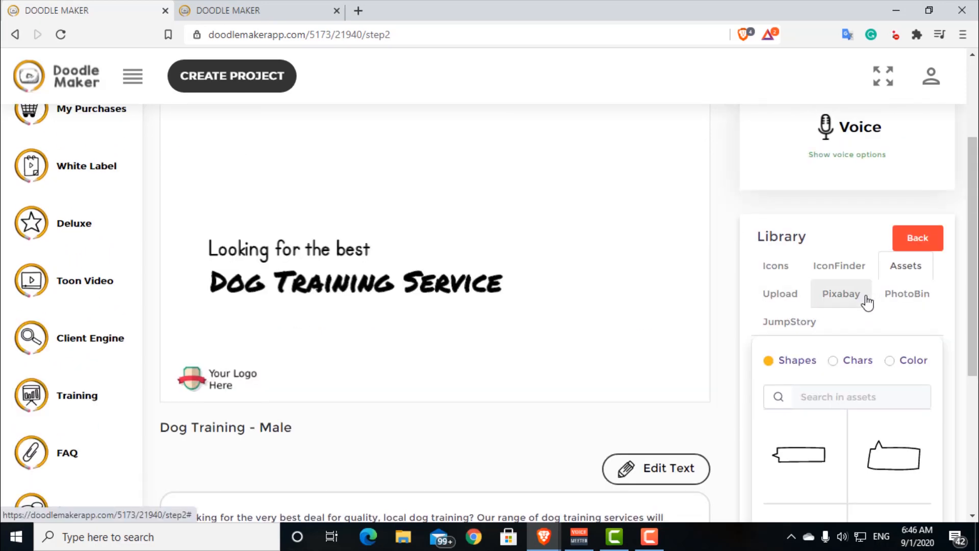
# Search the library's Pixabay images for "dog" and browse the pictures offered
pyautogui.click(851, 300)
pyautogui.click(841, 357)
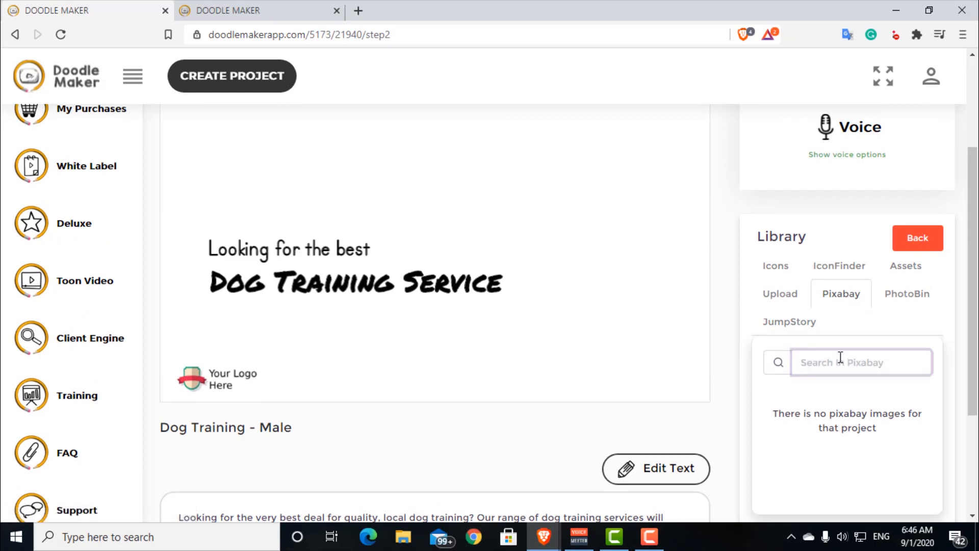
pyautogui.write('dog')
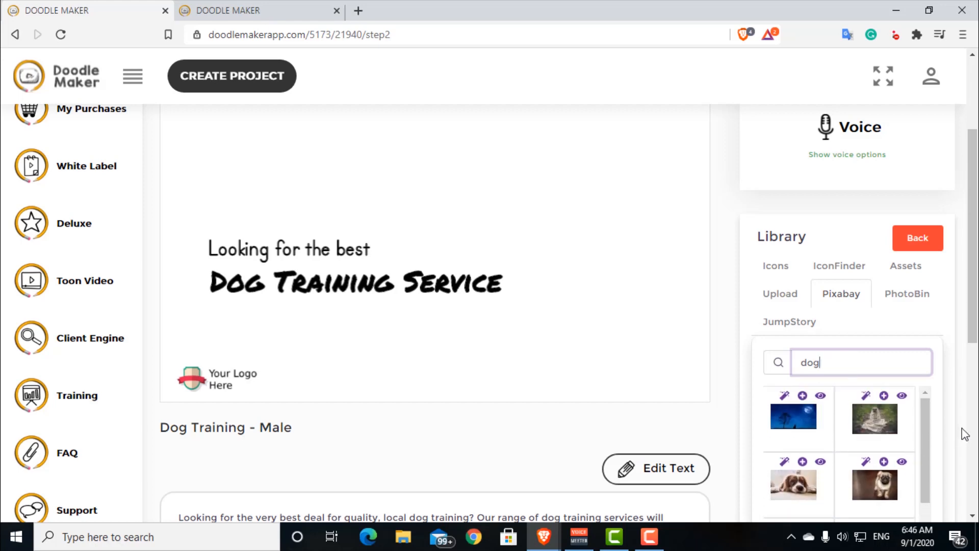
pyautogui.scroll(-1, 965, 433)
pyautogui.scroll(-3, 868, 404)
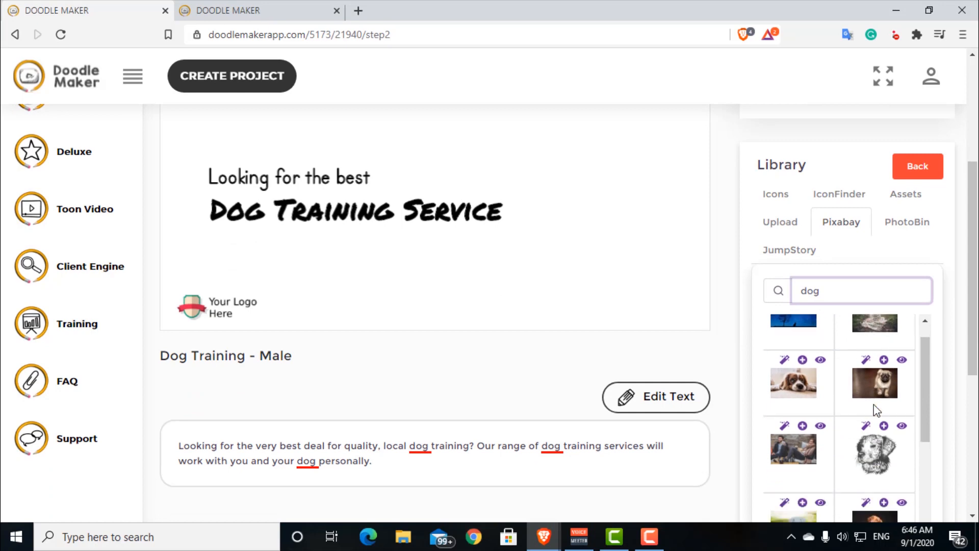
pyautogui.scroll(-1, 874, 408)
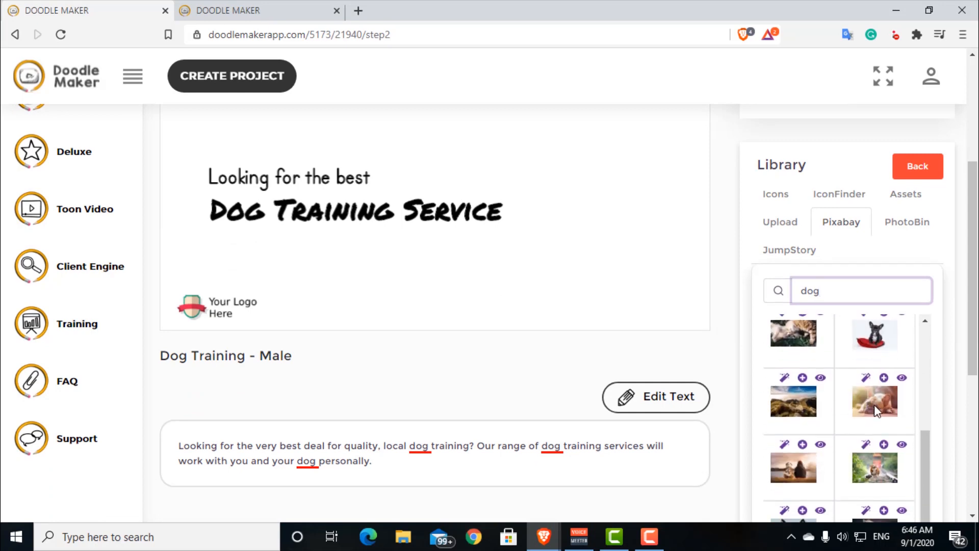
pyautogui.scroll(2, 874, 405)
pyautogui.scroll(2, 874, 405)
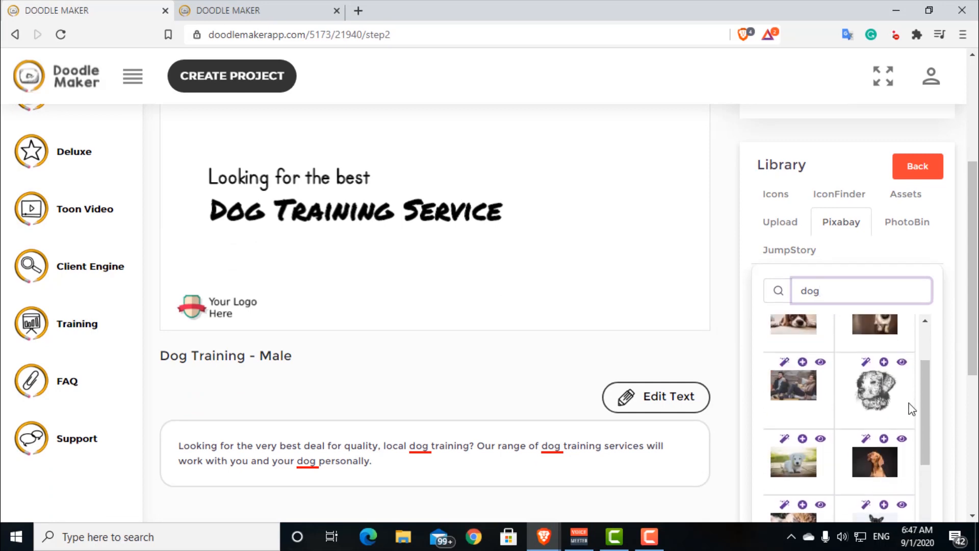
pyautogui.scroll(2, 977, 329)
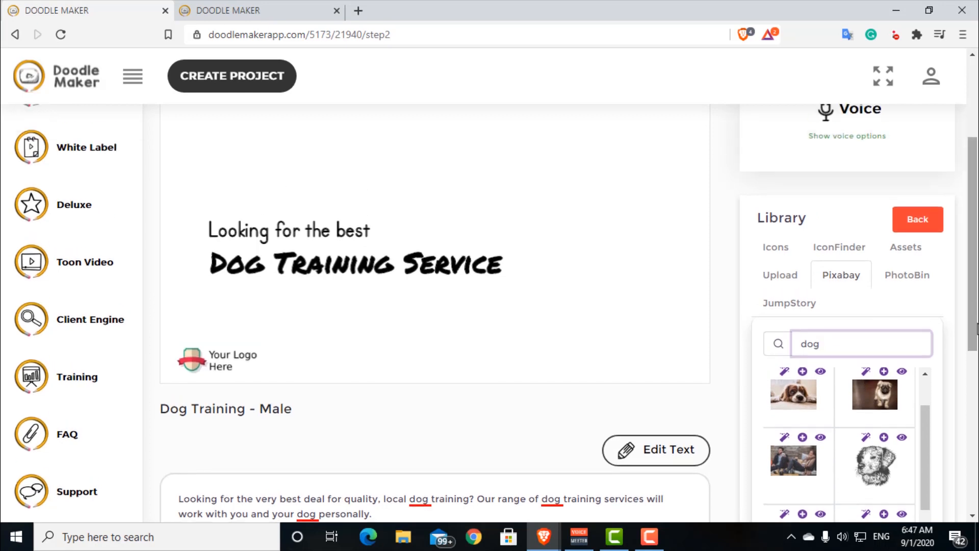
# Preview the brown-and-white puppy photo from the Pixabay dog results at full size
pyautogui.scroll(-4, 977, 329)
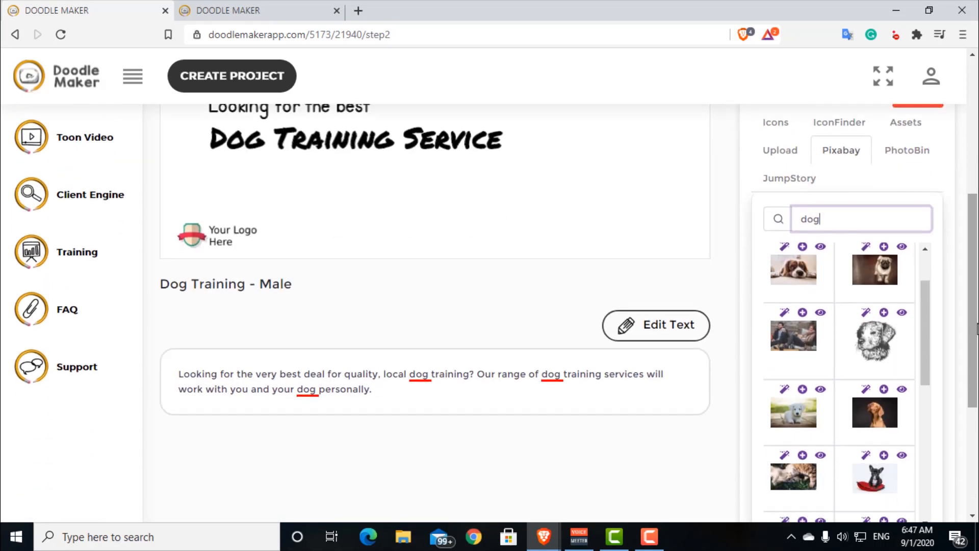
pyautogui.scroll(-1, 916, 378)
pyautogui.scroll(3, 916, 377)
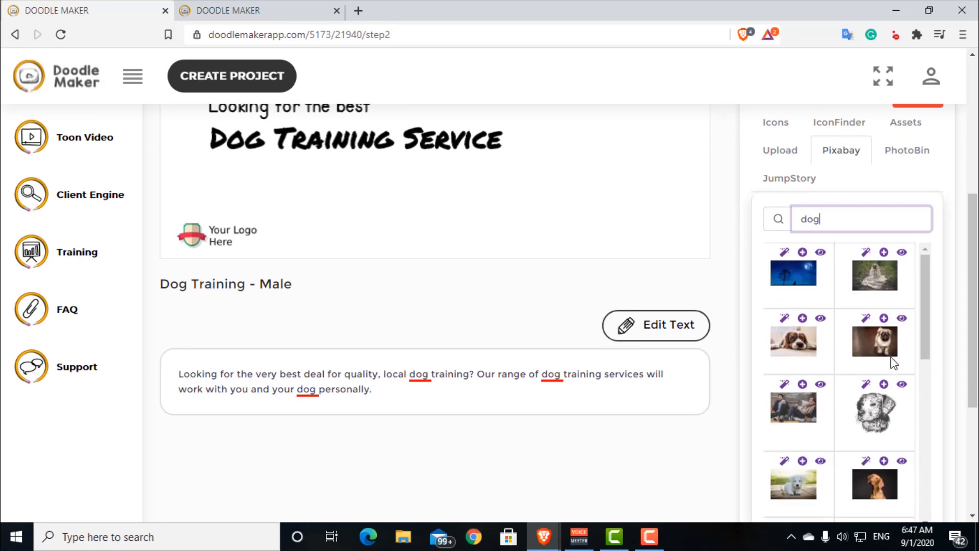
pyautogui.click(801, 344)
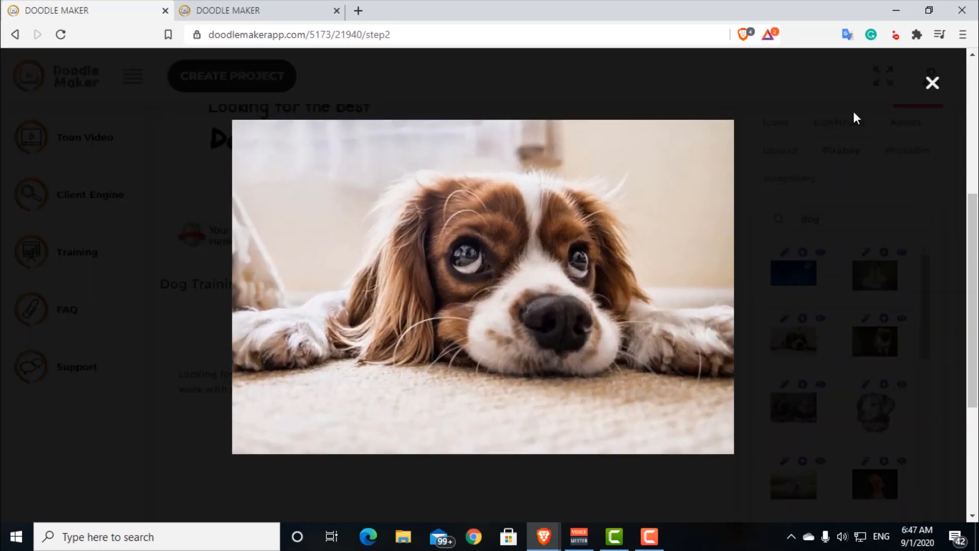
pyautogui.click(941, 86)
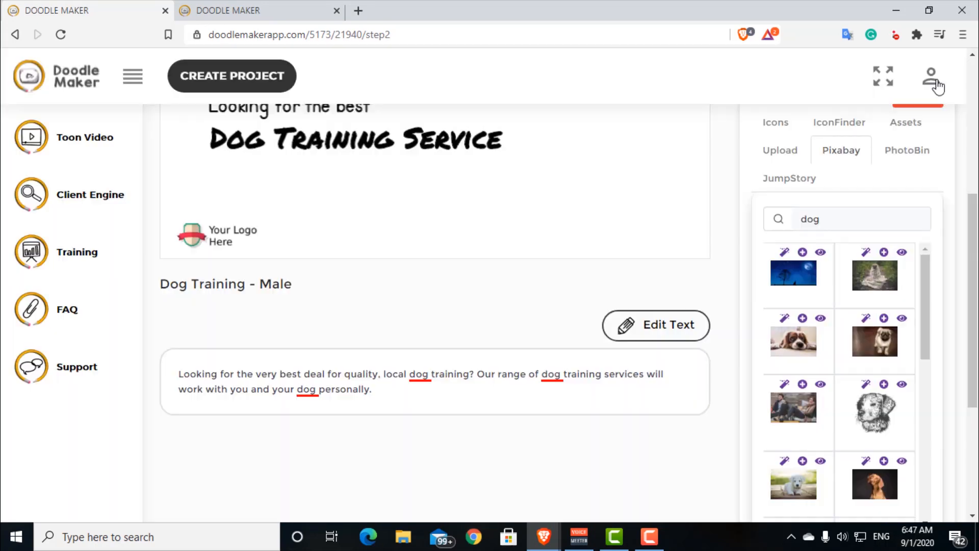
# Add the brown-and-white puppy photo to slide 1, scale it down and position it above the "Dog Training Service" text
pyautogui.click(803, 321)
pyautogui.scroll(3, 618, 250)
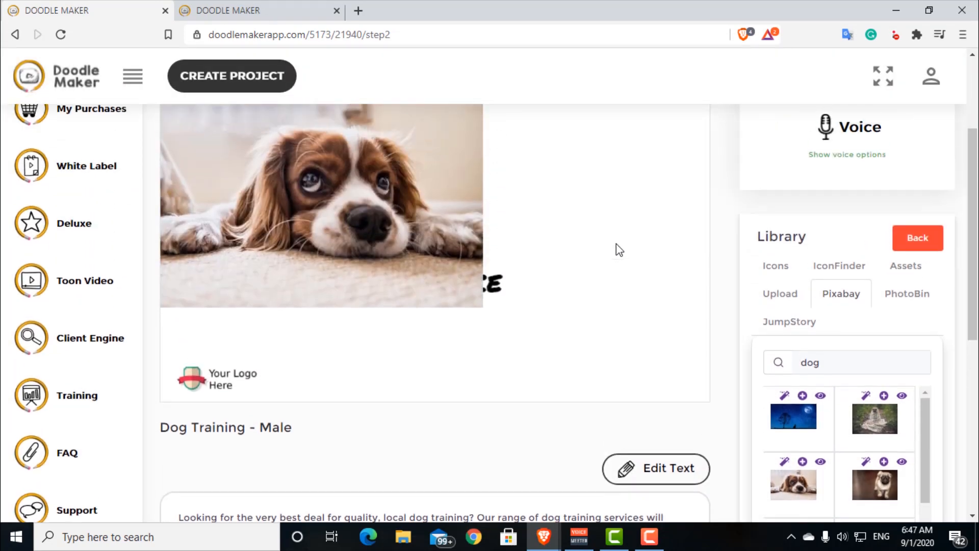
pyautogui.scroll(2, 619, 249)
pyautogui.moveTo(282, 255); pyautogui.dragTo(510, 278)
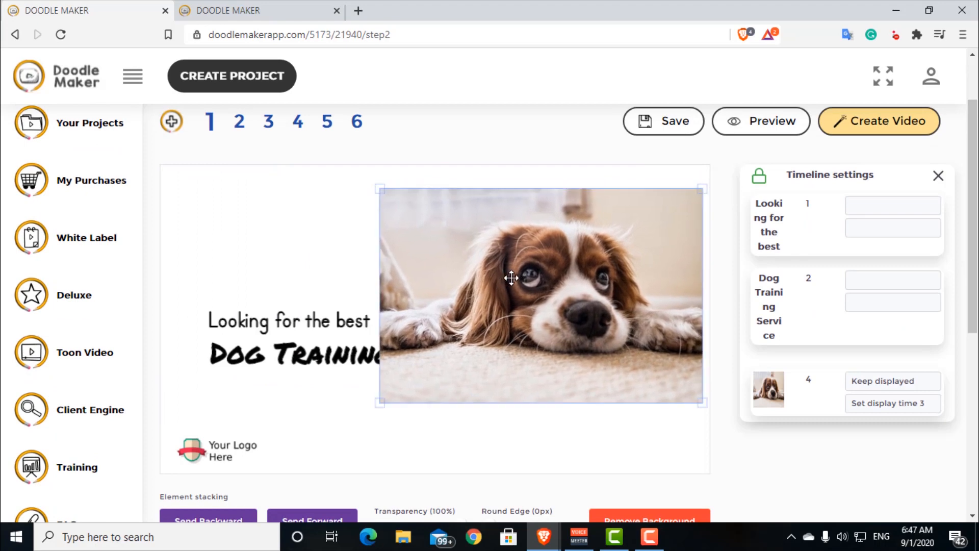
pyautogui.moveTo(379, 189); pyautogui.dragTo(403, 204)
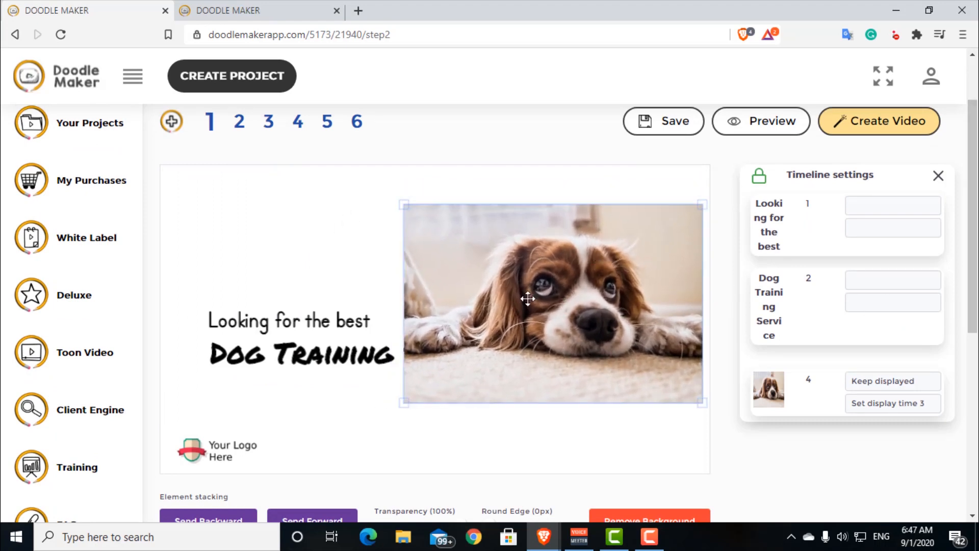
pyautogui.moveTo(402, 206); pyautogui.dragTo(525, 261)
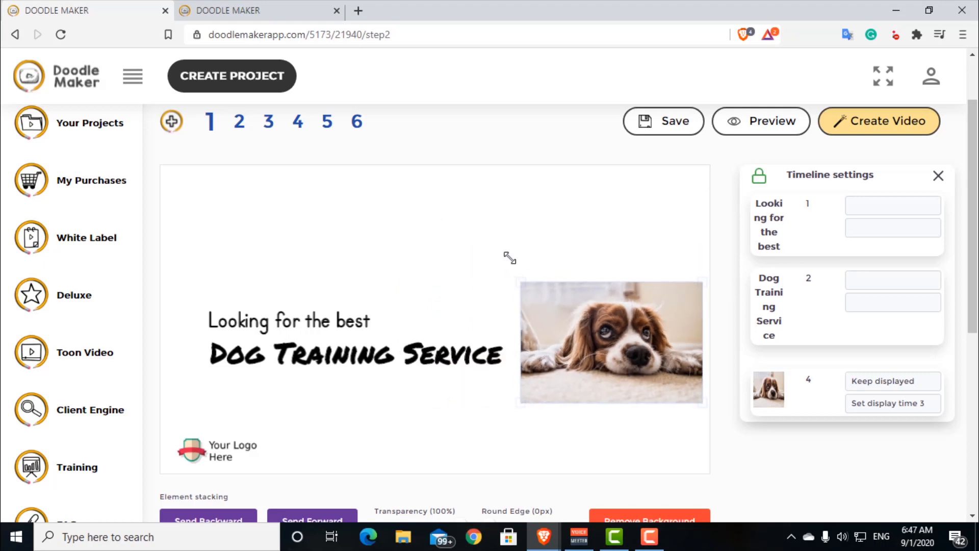
pyautogui.moveTo(592, 336); pyautogui.dragTo(482, 255)
# Move the "Looking for the best" and "Dog Training Service" lines lower on the slide and enlarge the puppy photo above them
pyautogui.click(363, 347)
pyautogui.moveTo(321, 352); pyautogui.dragTo(323, 382)
pyautogui.moveTo(315, 321); pyautogui.dragTo(329, 357)
pyautogui.click(510, 288)
pyautogui.moveTo(607, 330); pyautogui.dragTo(656, 362)
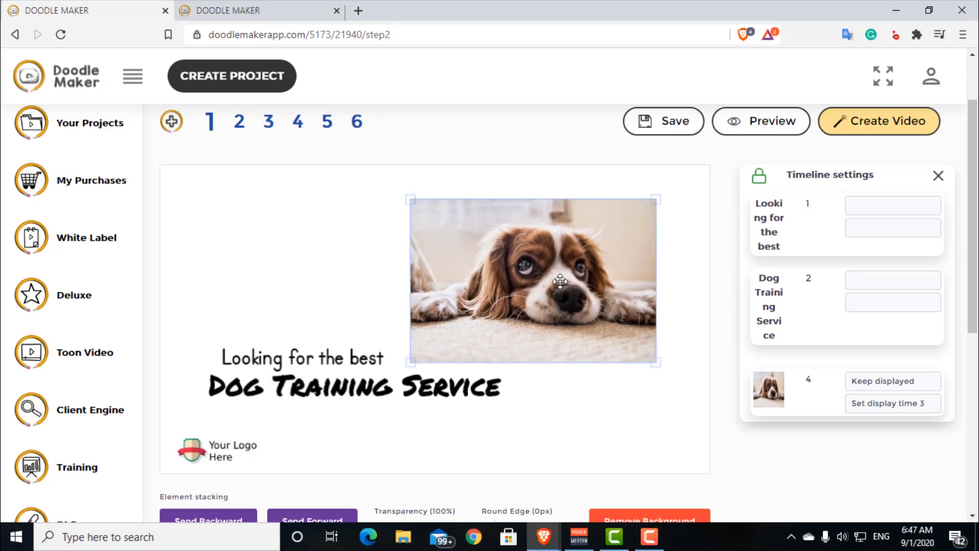
# Preview the drawing animation of slide 1 with the puppy photo and close the preview
pyautogui.click(764, 131)
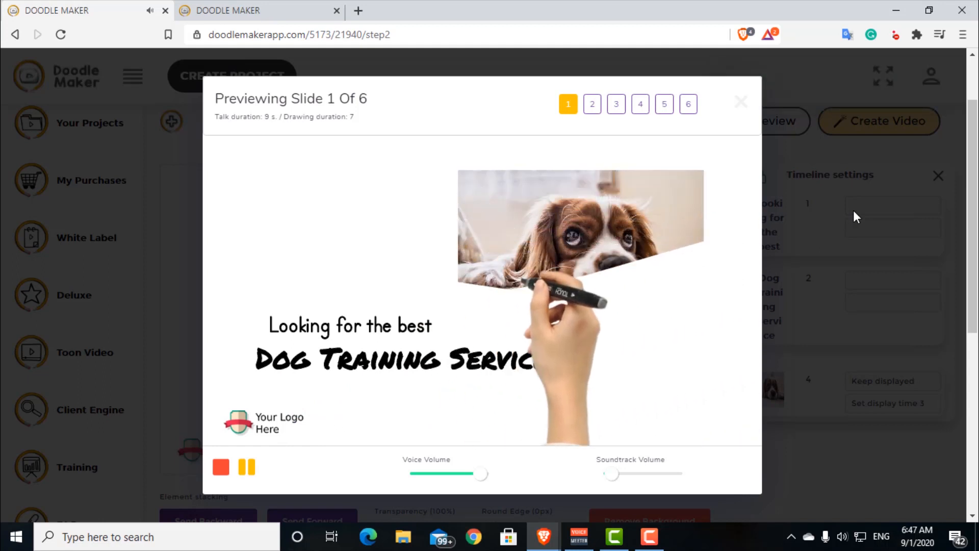
pyautogui.click(247, 466)
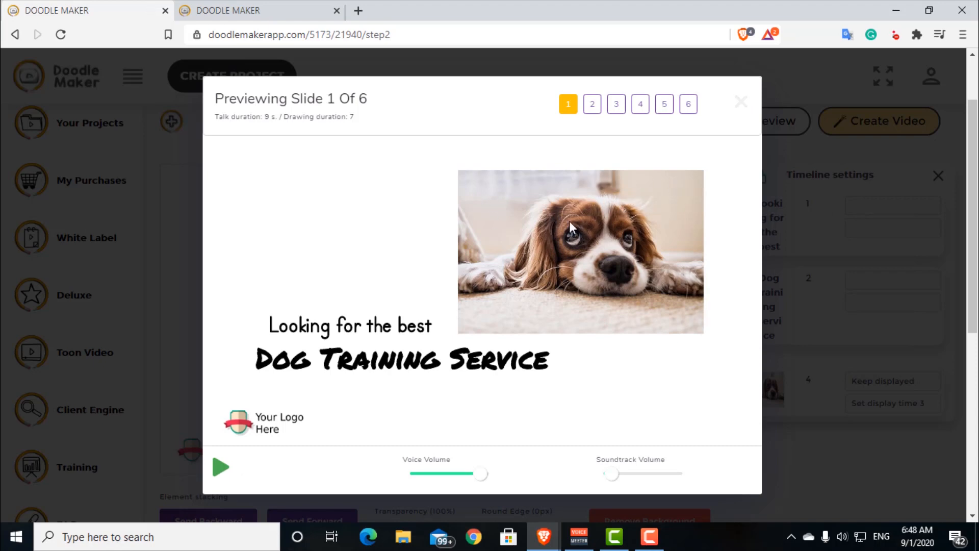
pyautogui.click(741, 102)
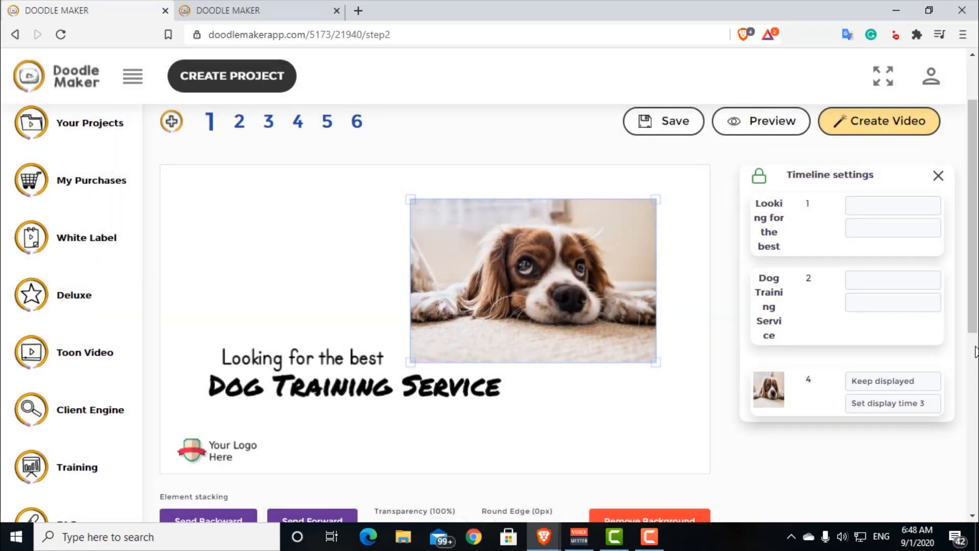
# Replace the "Your Logo Here" watermark by uploading the file New logo.png from the computer
pyautogui.scroll(-2, 926, 313)
pyautogui.scroll(2, 864, 317)
pyautogui.click(220, 446)
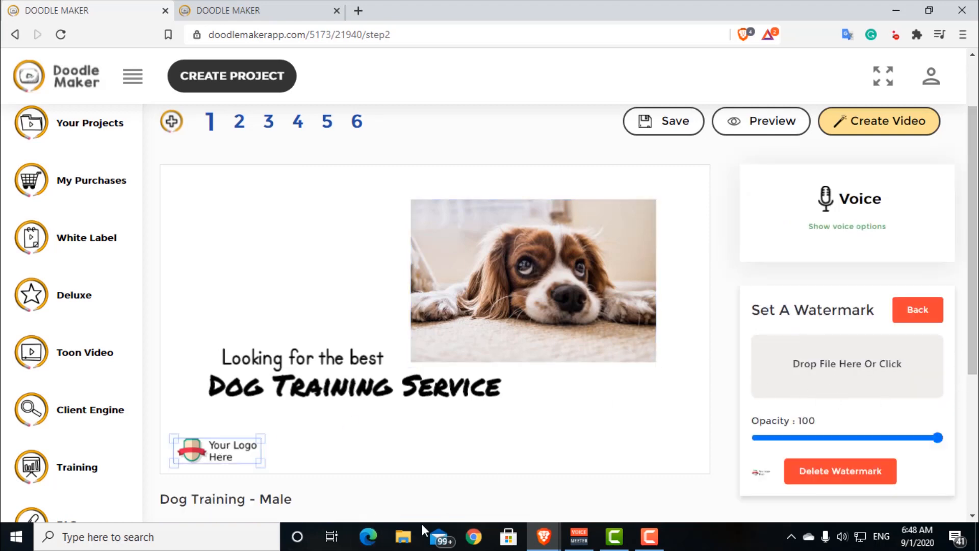
pyautogui.click(403, 536)
pyautogui.moveTo(194, 306); pyautogui.dragTo(861, 359)
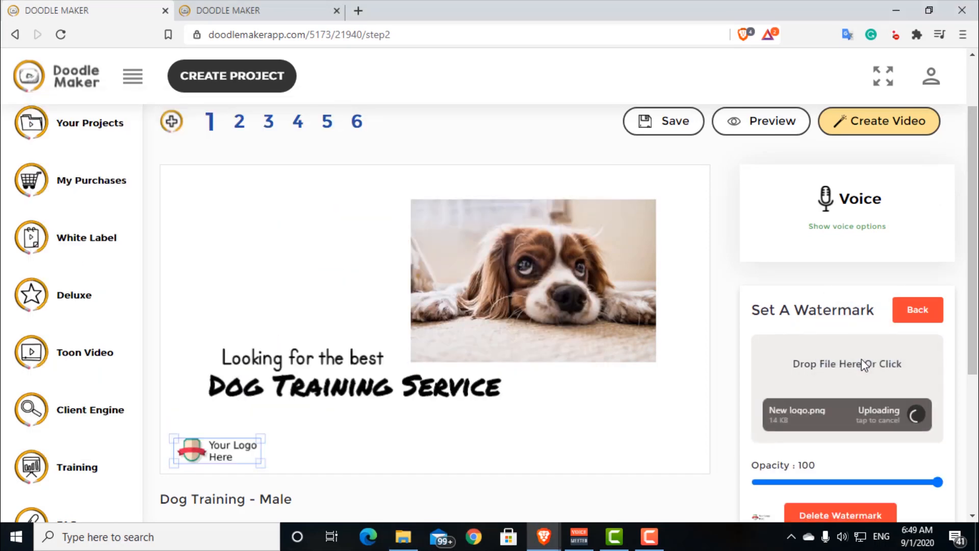
pyautogui.click(619, 253)
# Shrink the ChamAltatis logo watermark and place it in the slide's lower-right corner
pyautogui.moveTo(179, 187); pyautogui.dragTo(228, 461)
pyautogui.moveTo(414, 421); pyautogui.dragTo(312, 437)
pyautogui.moveTo(235, 444); pyautogui.dragTo(625, 454)
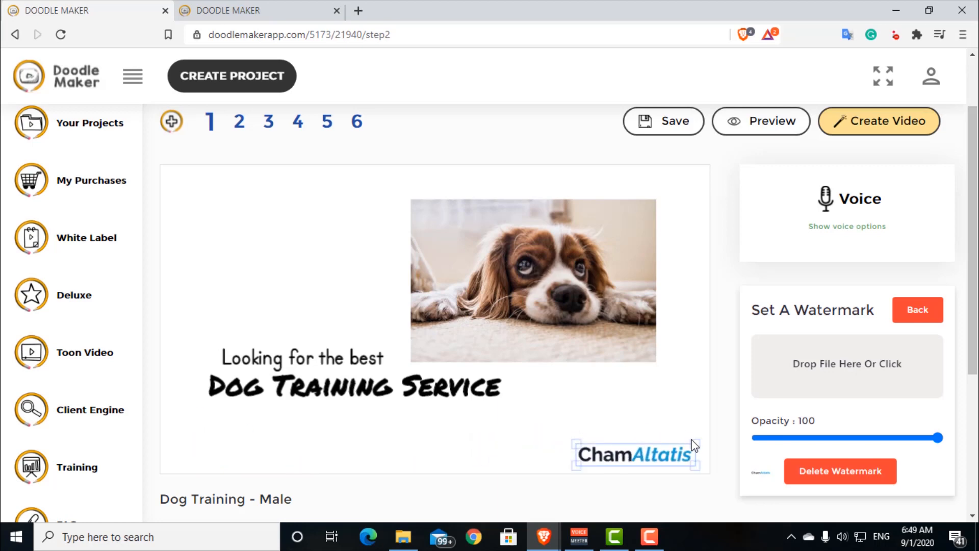
pyautogui.moveTo(692, 447)
pyautogui.mouseDown()
pyautogui.moveTo(663, 455)
pyautogui.moveTo(687, 443)
pyautogui.mouseUp()
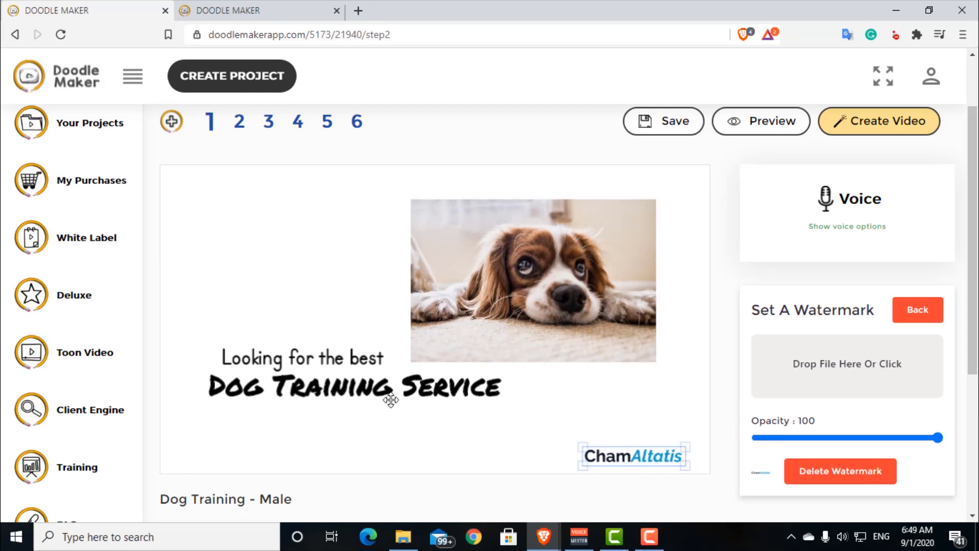
# Switch to slide 2 and review its figures, text elements and narration script
pyautogui.click(239, 125)
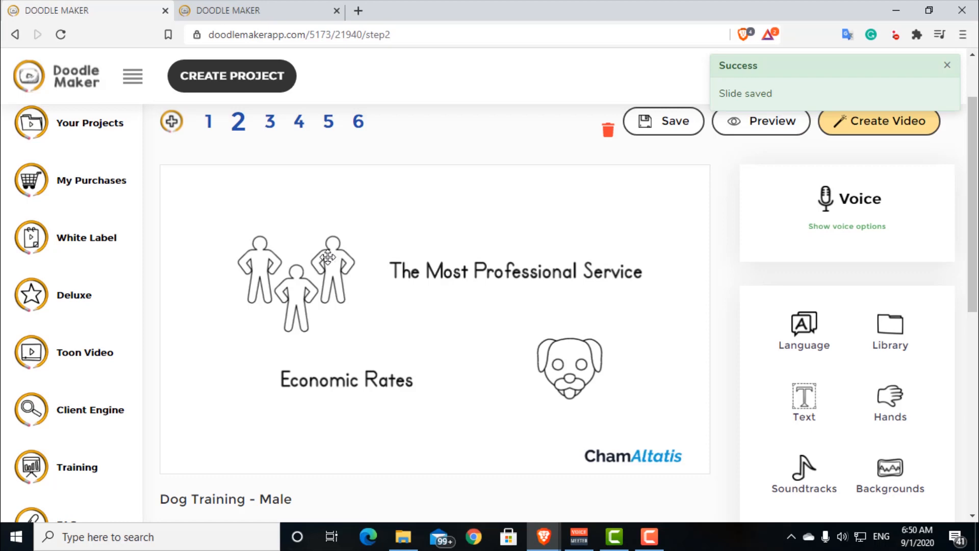
pyautogui.scroll(2, 392, 301)
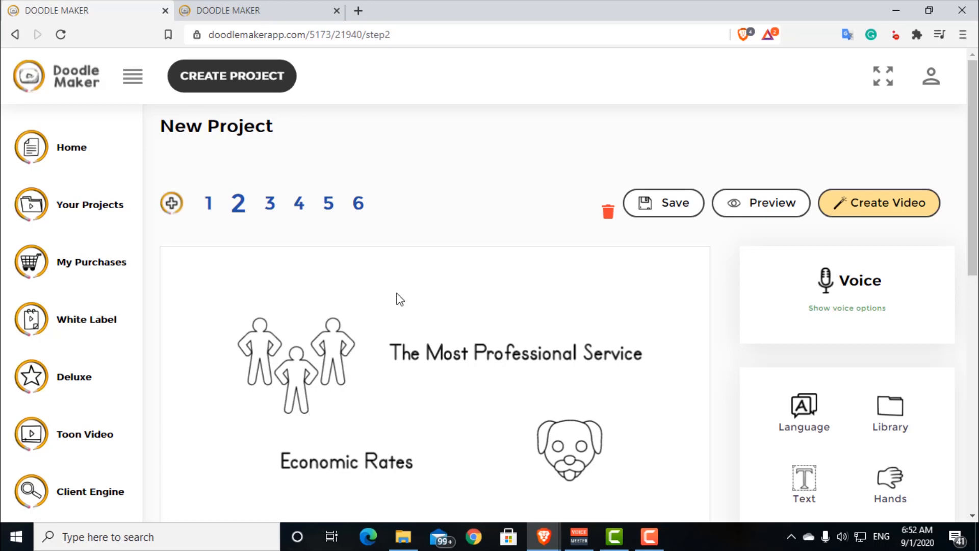
pyautogui.scroll(-3, 514, 345)
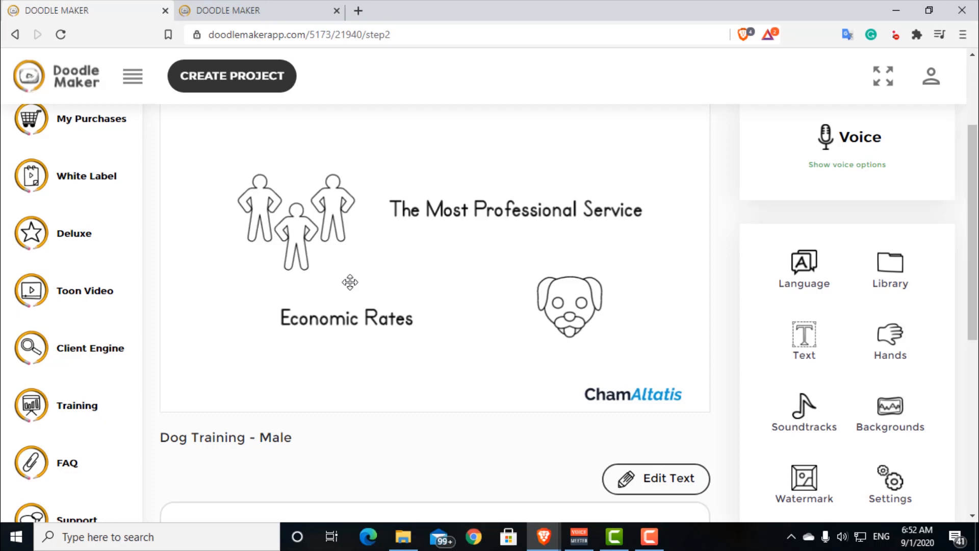
pyautogui.scroll(3, 432, 284)
pyautogui.scroll(-4, 433, 285)
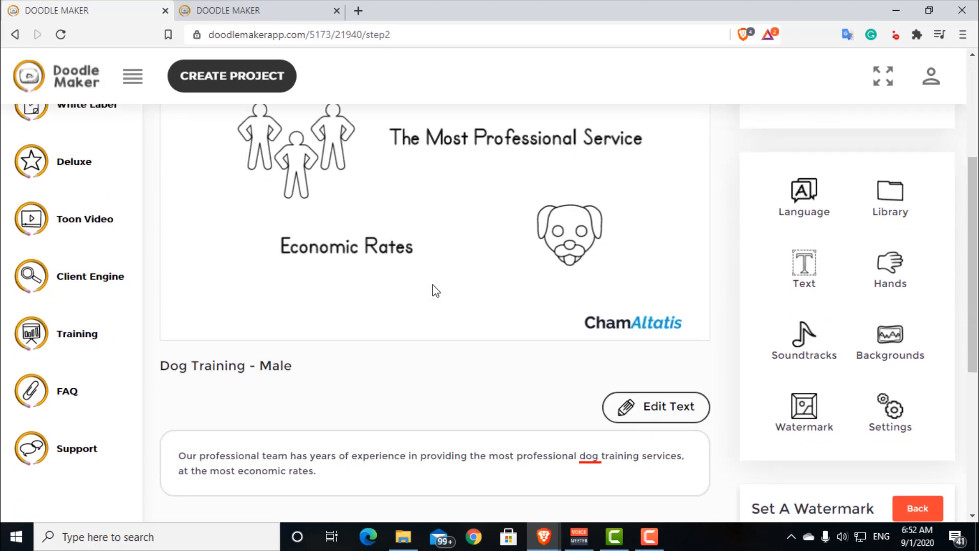
pyautogui.scroll(2, 433, 284)
pyautogui.scroll(-1, 432, 285)
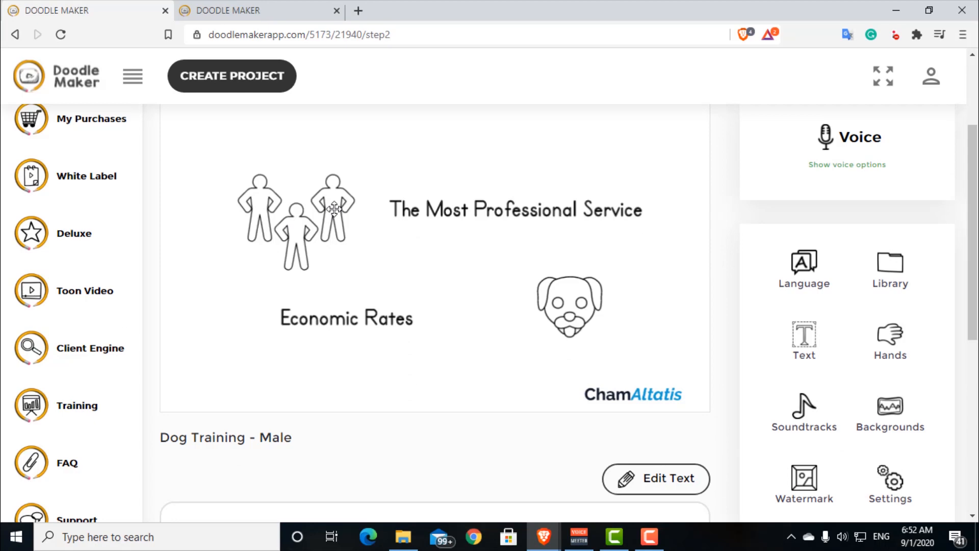
# Browse the Shapes and Chars offered in the library's Assets collection
pyautogui.click(890, 267)
pyautogui.scroll(-1, 929, 328)
pyautogui.click(905, 206)
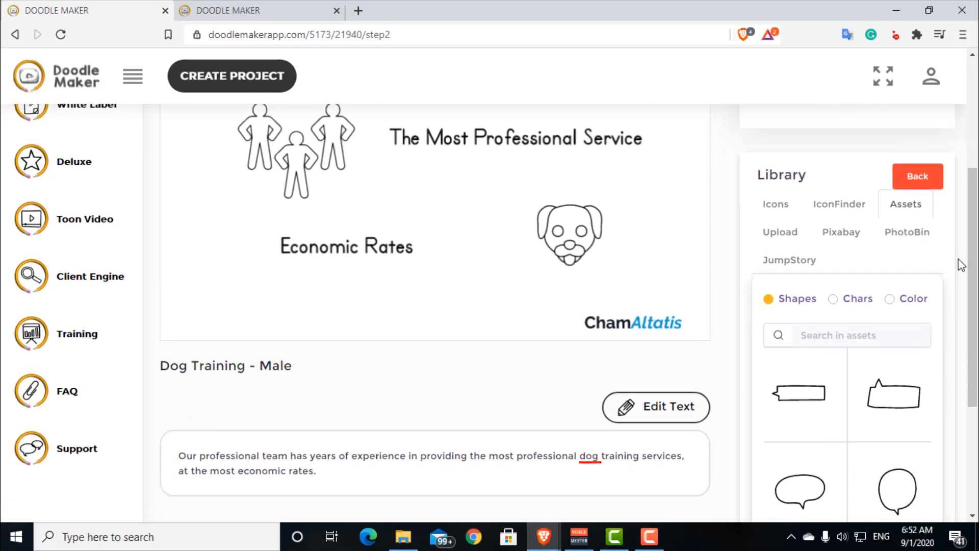
pyautogui.scroll(-2, 958, 260)
pyautogui.scroll(2, 958, 259)
pyautogui.click(842, 301)
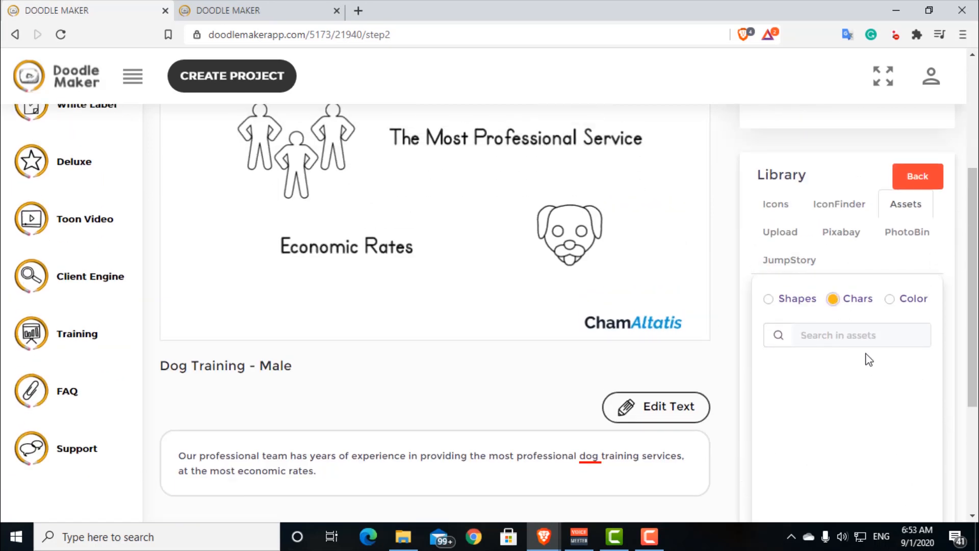
pyautogui.scroll(-10, 881, 360)
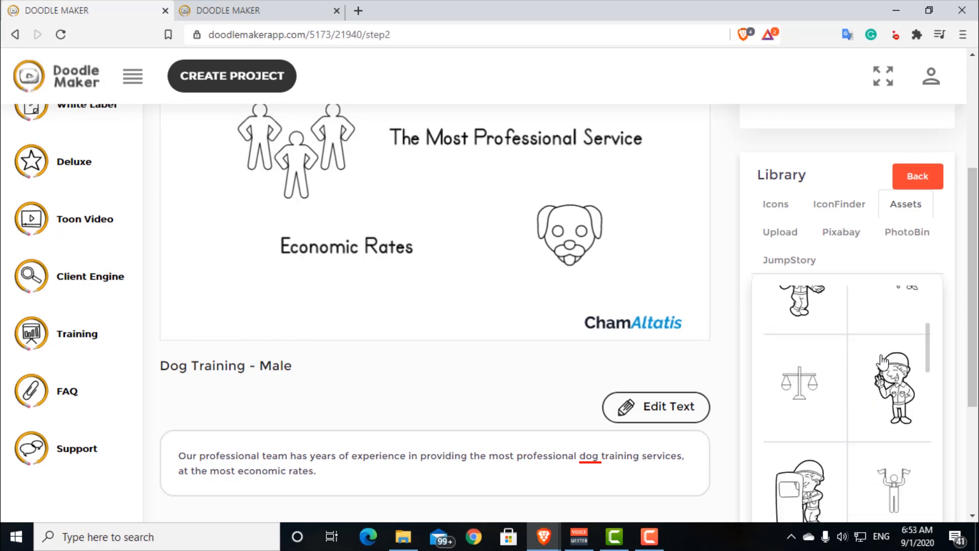
pyautogui.scroll(12, 881, 354)
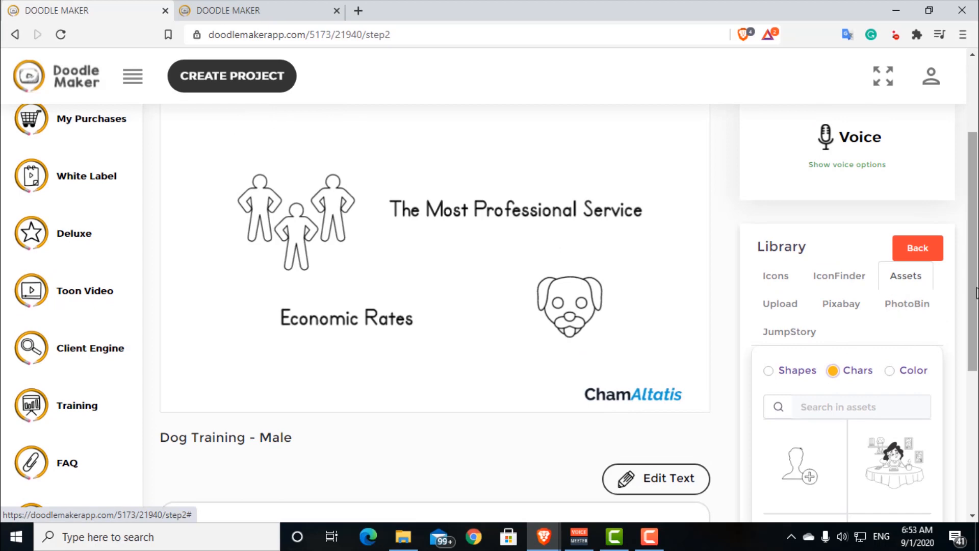
# Look through the Color assets for a character that suits slide 2
pyautogui.click(897, 370)
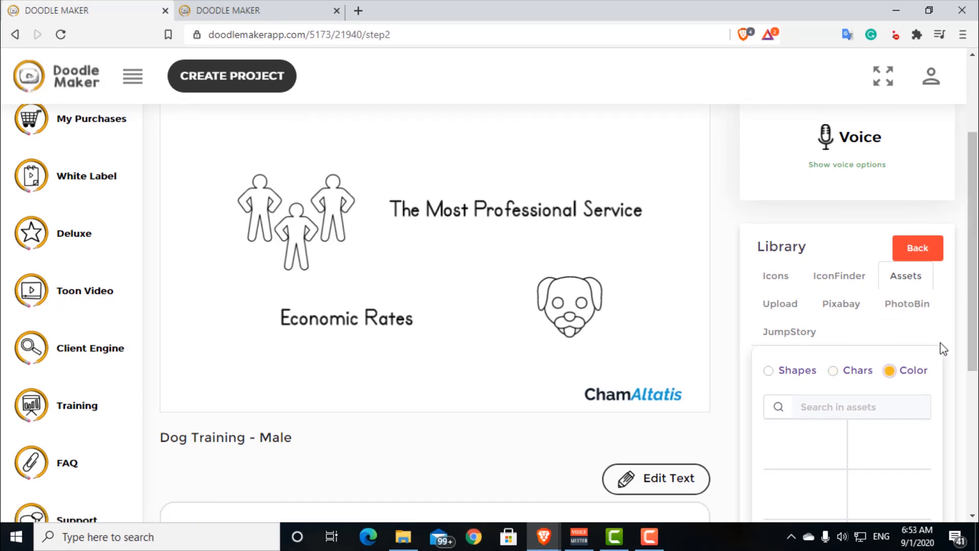
pyautogui.scroll(-2, 943, 342)
pyautogui.scroll(-2, 943, 341)
pyautogui.scroll(-5, 881, 339)
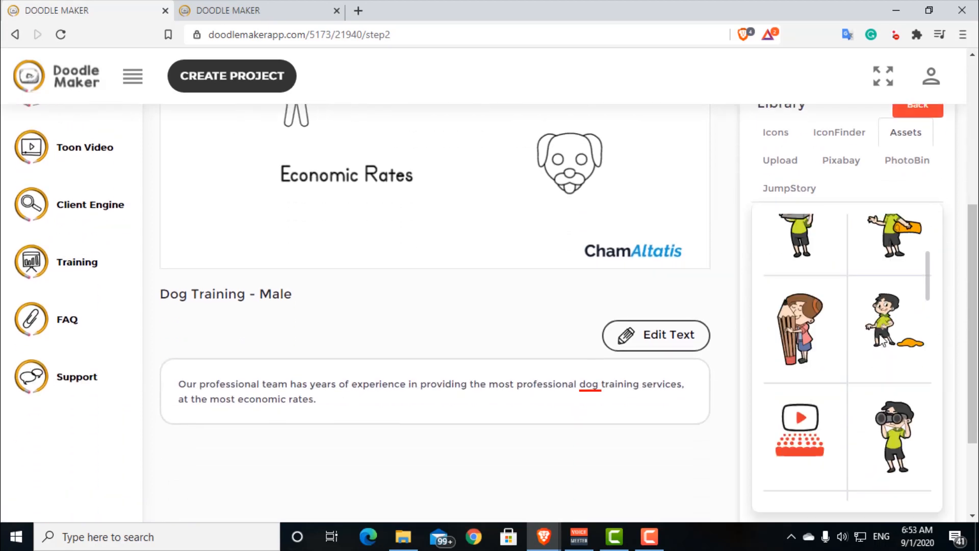
pyautogui.scroll(5, 880, 340)
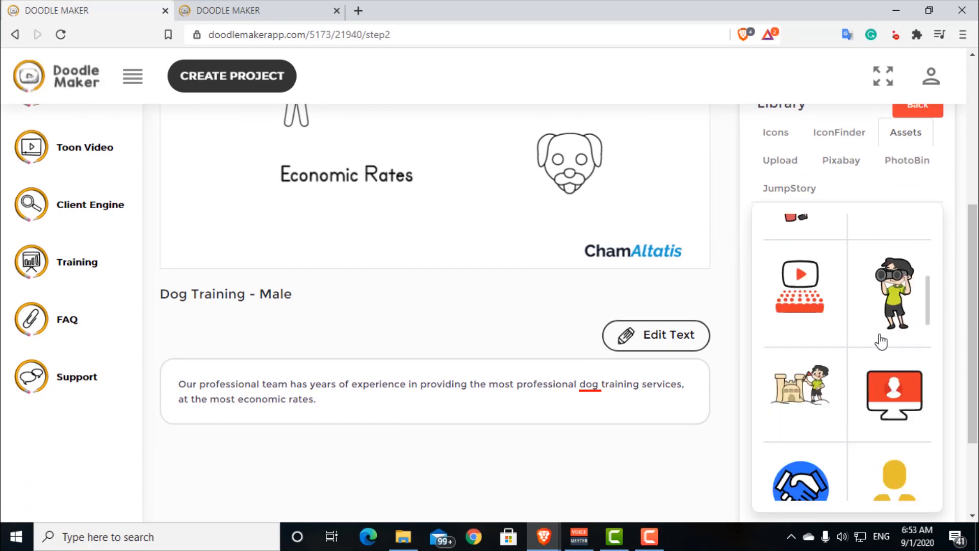
pyautogui.scroll(-6, 909, 369)
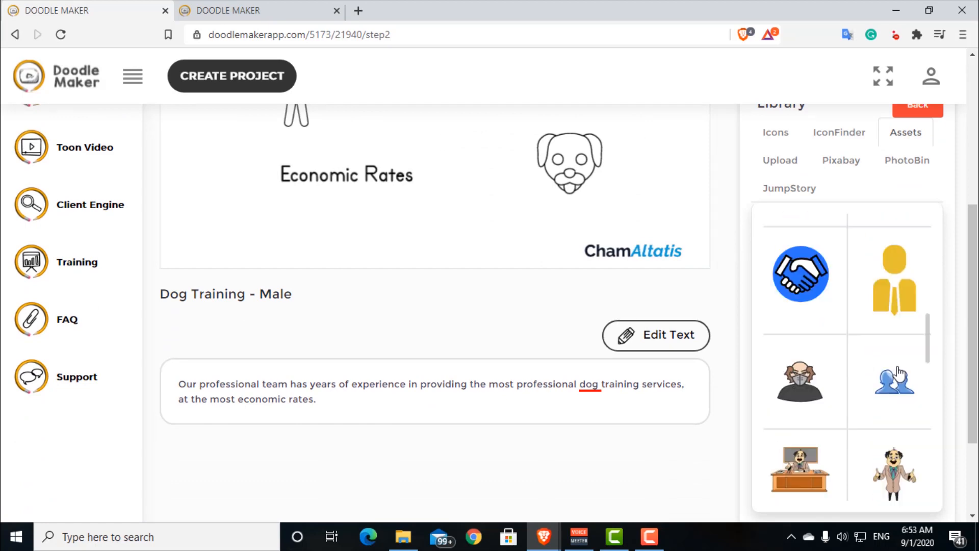
pyautogui.scroll(2, 897, 372)
pyautogui.scroll(3, 897, 373)
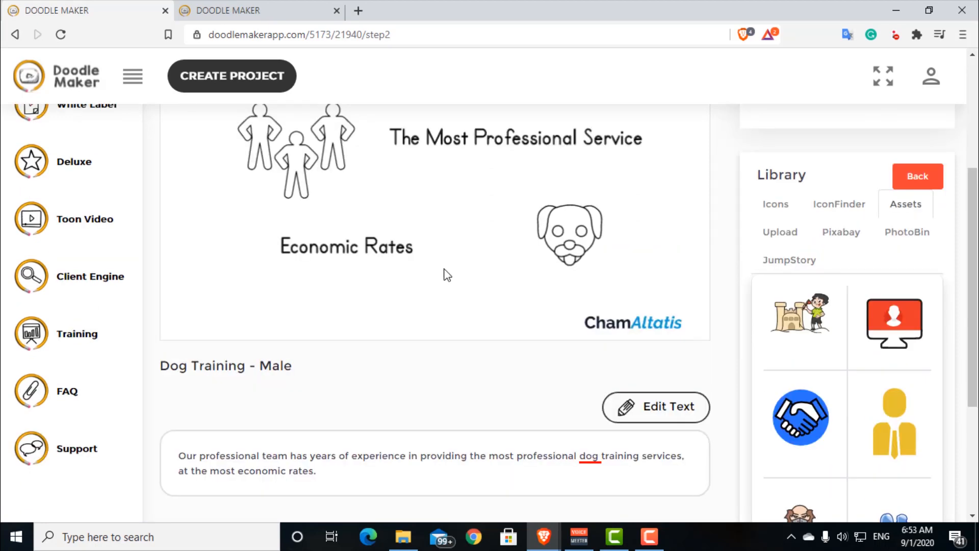
pyautogui.scroll(-3, 889, 371)
pyautogui.scroll(1, 897, 373)
pyautogui.scroll(-2, 898, 372)
pyautogui.scroll(3, 319, 153)
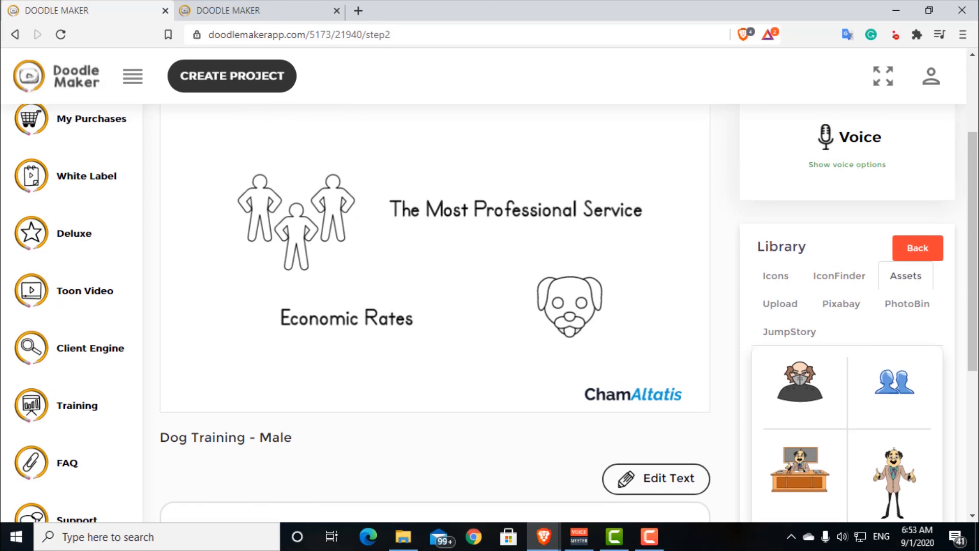
# Replace slide 2's three-person outline with the colour asset of the standing man in a beige suit, scaled down beside "The Most Professional Service"
pyautogui.scroll(-3, 389, 194)
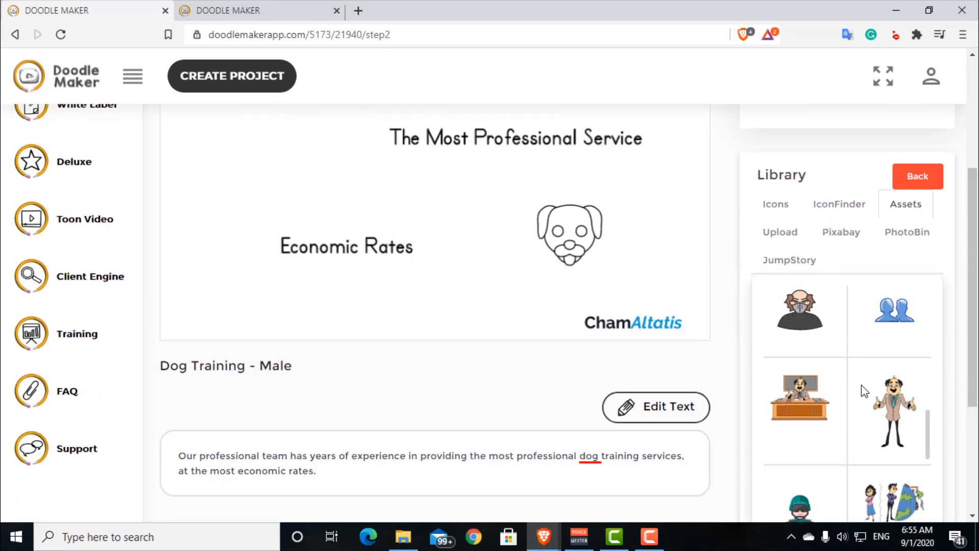
pyautogui.click(893, 410)
pyautogui.scroll(3, 525, 369)
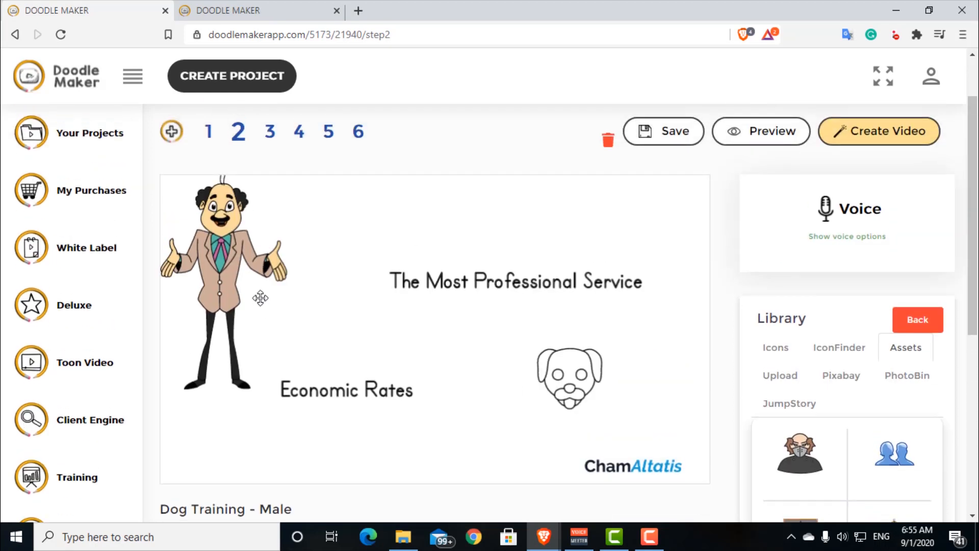
pyautogui.click(262, 281)
pyautogui.moveTo(262, 281); pyautogui.dragTo(313, 288)
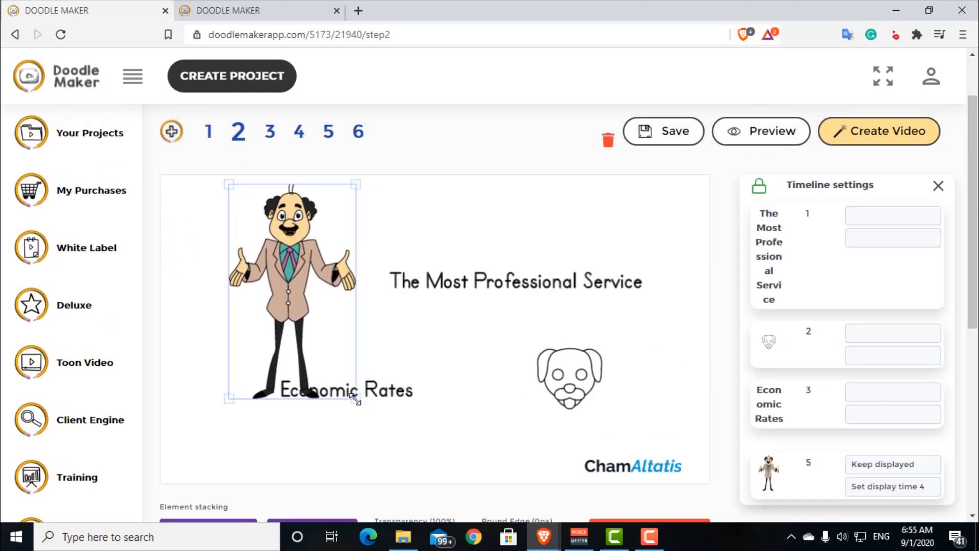
pyautogui.moveTo(355, 399); pyautogui.dragTo(367, 375)
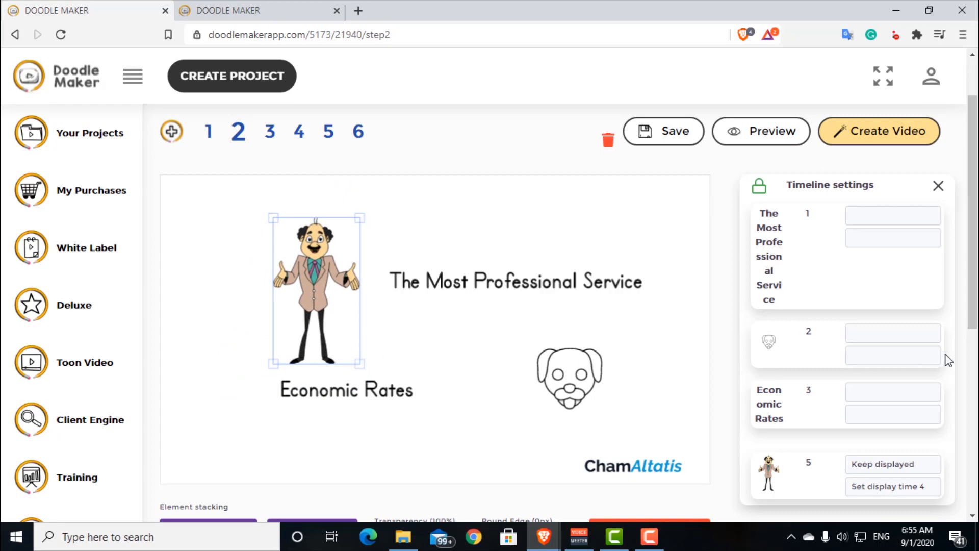
# Enlarge the man in the beige suit slightly and position him just above the "Economic Rates" text on slide 2
pyautogui.scroll(-3, 923, 366)
pyautogui.scroll(3, 923, 366)
pyautogui.scroll(-1, 563, 324)
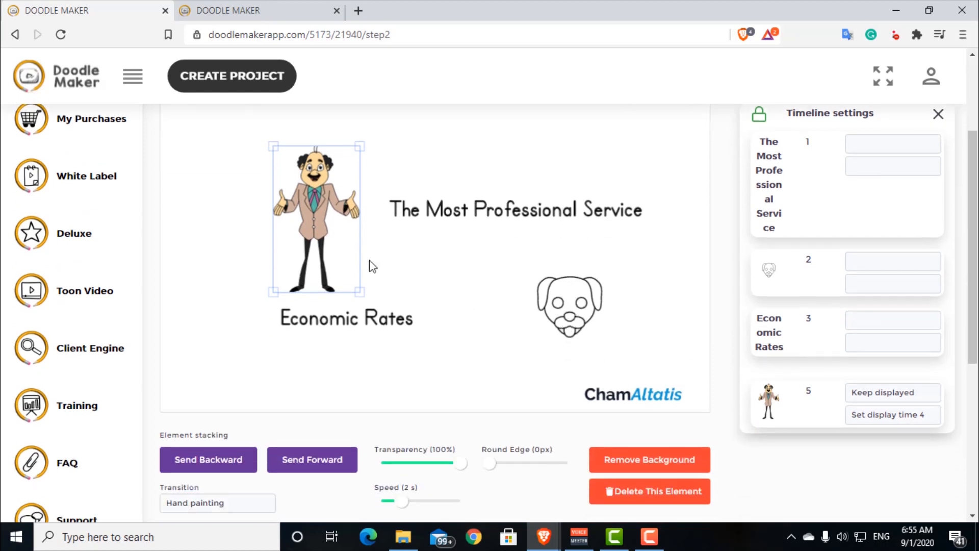
pyautogui.moveTo(360, 291); pyautogui.dragTo(400, 291)
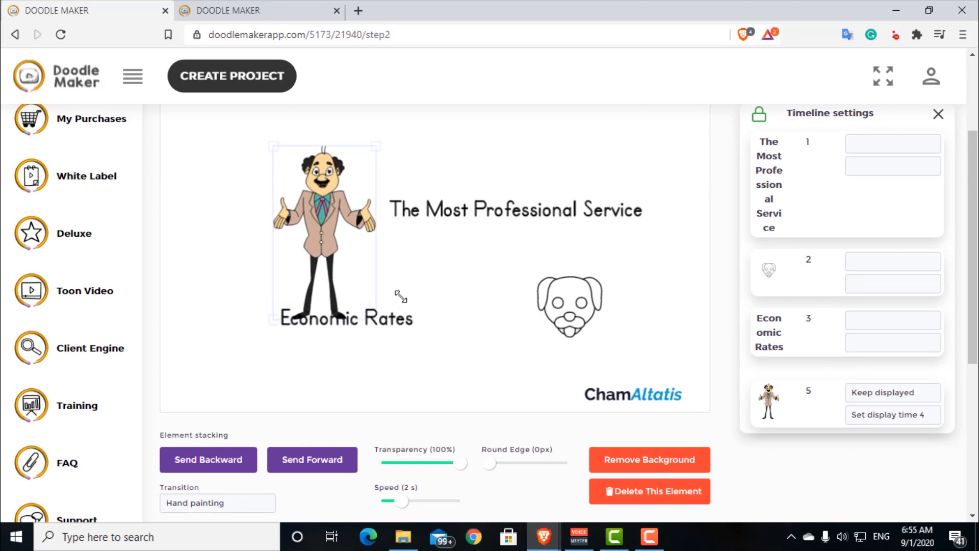
pyautogui.moveTo(328, 252); pyautogui.dragTo(351, 250)
pyautogui.click(411, 322)
pyautogui.moveTo(386, 310); pyautogui.dragTo(373, 291)
pyautogui.scroll(2, 474, 349)
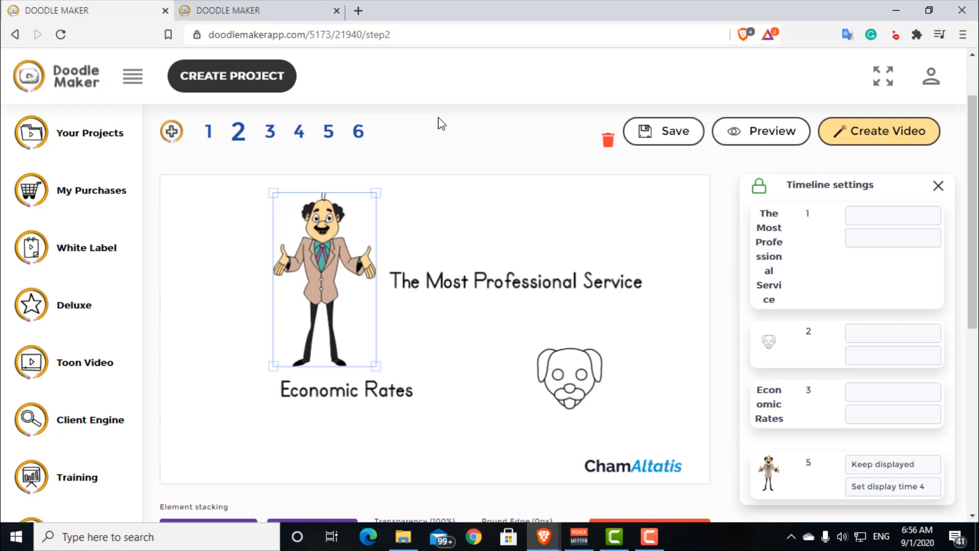
pyautogui.scroll(2, 495, 207)
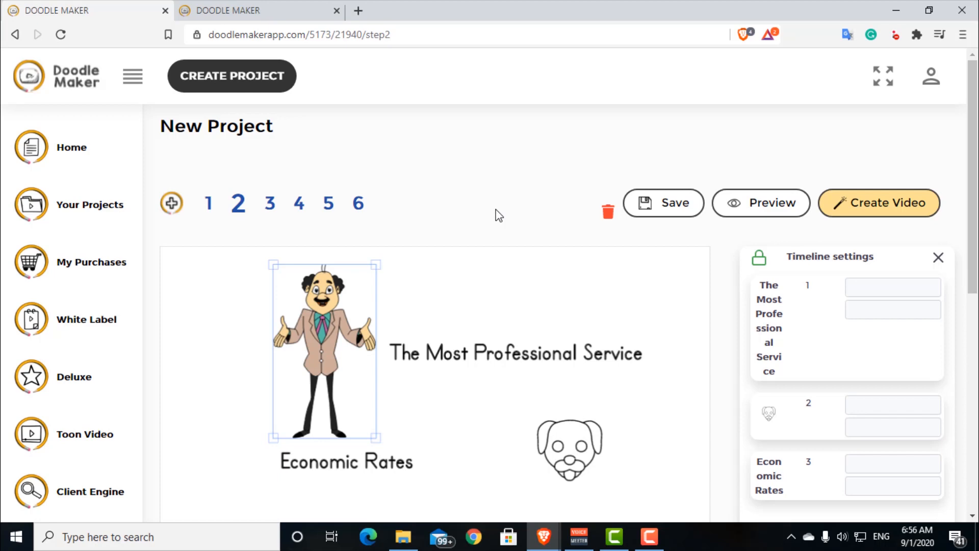
# Select the dog head drawing and unlock slide 2's timeline, accepting the reset of time offsets
pyautogui.scroll(-1, 524, 250)
pyautogui.scroll(-7, 524, 250)
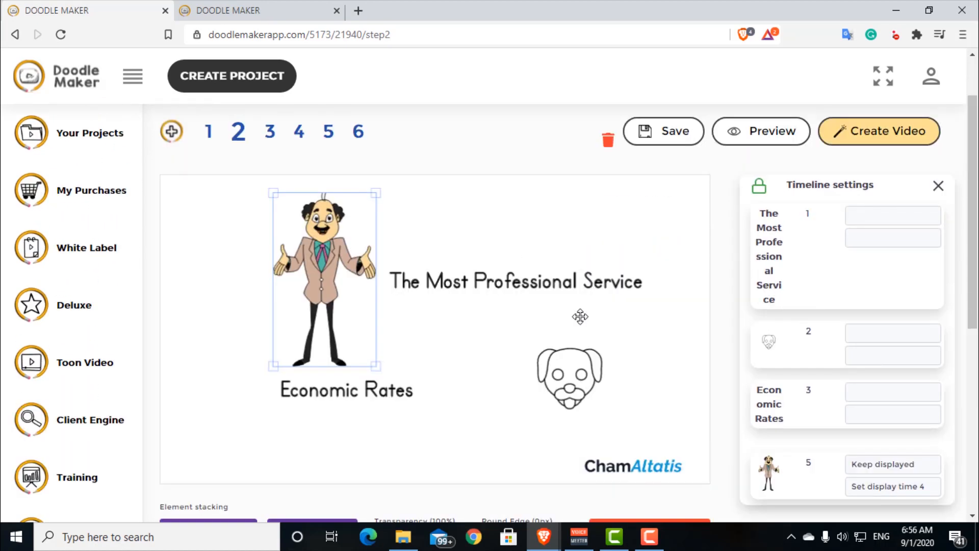
pyautogui.scroll(-3, 580, 317)
pyautogui.click(571, 373)
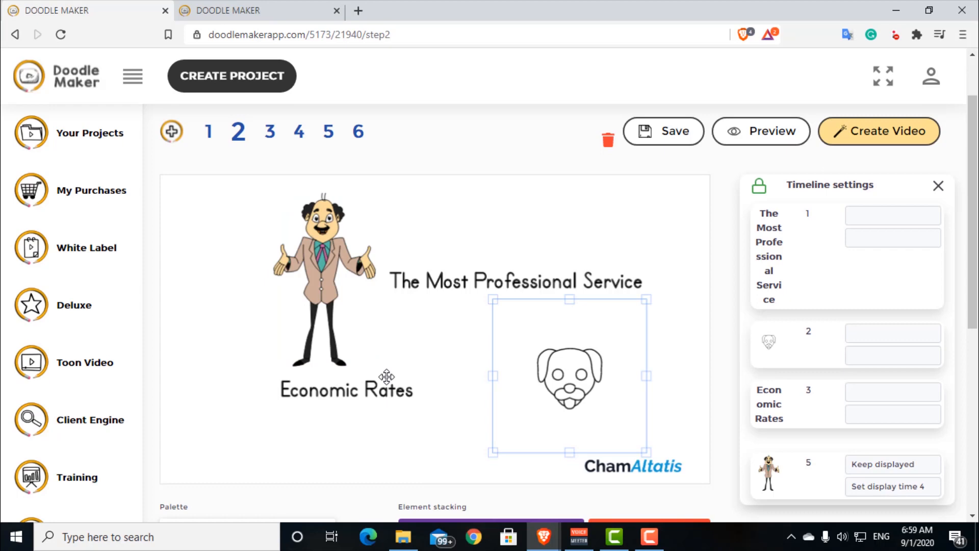
pyautogui.scroll(-1, 819, 414)
pyautogui.scroll(-1, 820, 417)
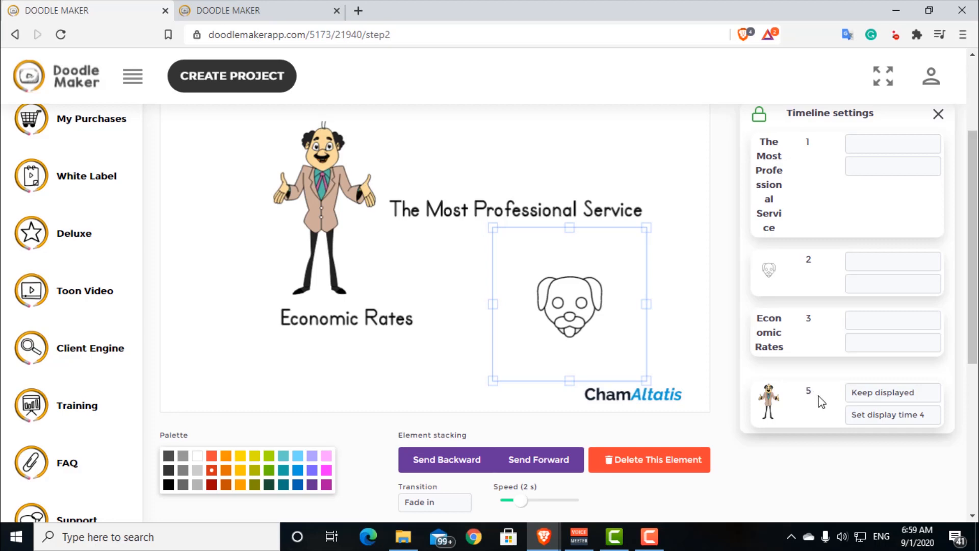
pyautogui.scroll(1, 816, 403)
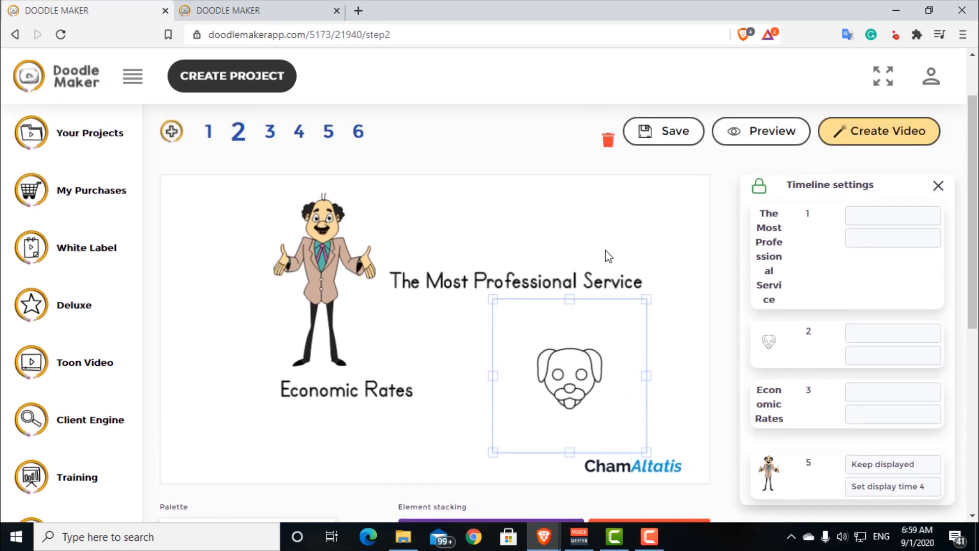
pyautogui.click(760, 190)
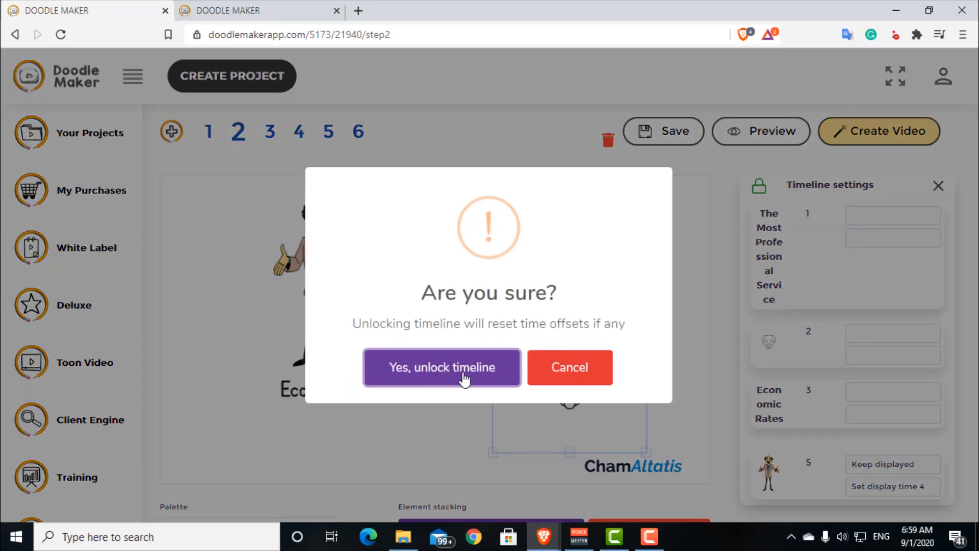
pyautogui.click(464, 380)
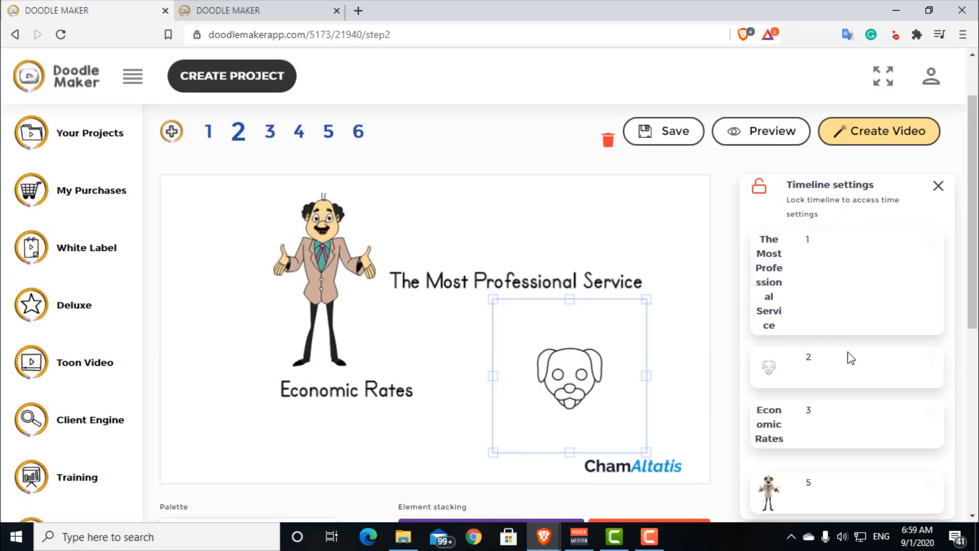
# Reorder slide 2's timeline so the dog head comes first and the suited man third, ahead of "Economic Rates"
pyautogui.scroll(-2, 911, 391)
pyautogui.scroll(2, 911, 392)
pyautogui.moveTo(787, 363); pyautogui.dragTo(782, 240)
pyautogui.scroll(-3, 864, 359)
pyautogui.scroll(2, 864, 359)
pyautogui.moveTo(790, 487); pyautogui.dragTo(785, 407)
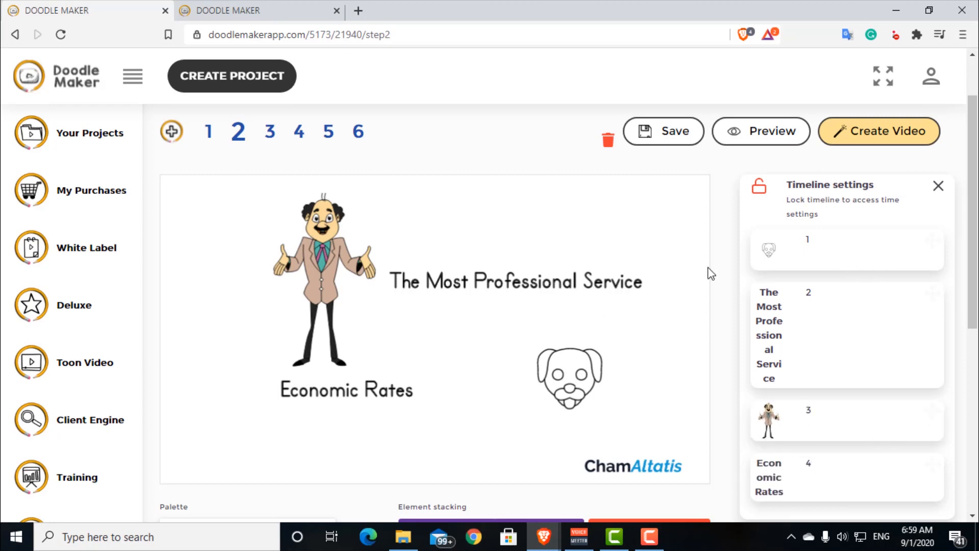
pyautogui.scroll(-2, 713, 267)
pyautogui.scroll(2, 713, 268)
# Select the suited man and examine the transition choices and other element settings available for him
pyautogui.click(310, 248)
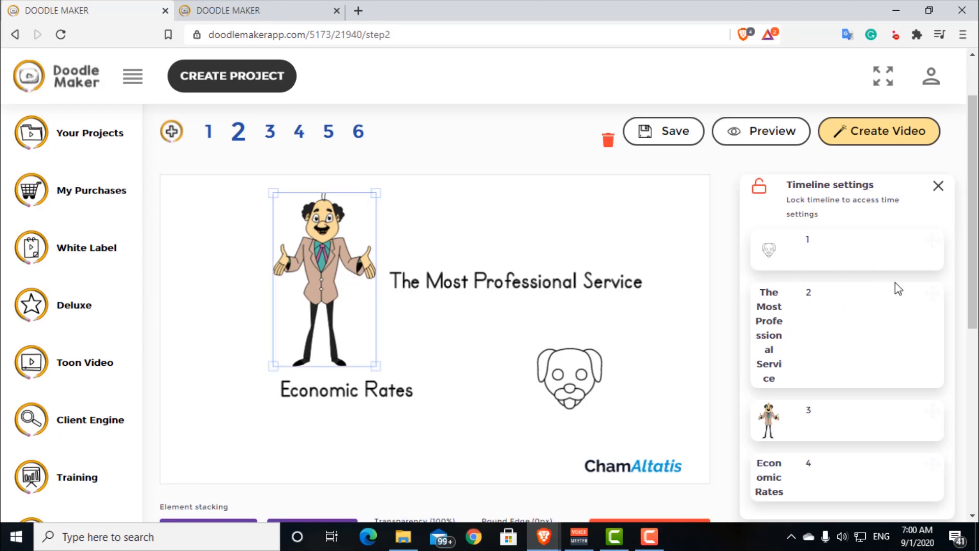
pyautogui.scroll(-3, 510, 357)
pyautogui.click(245, 434)
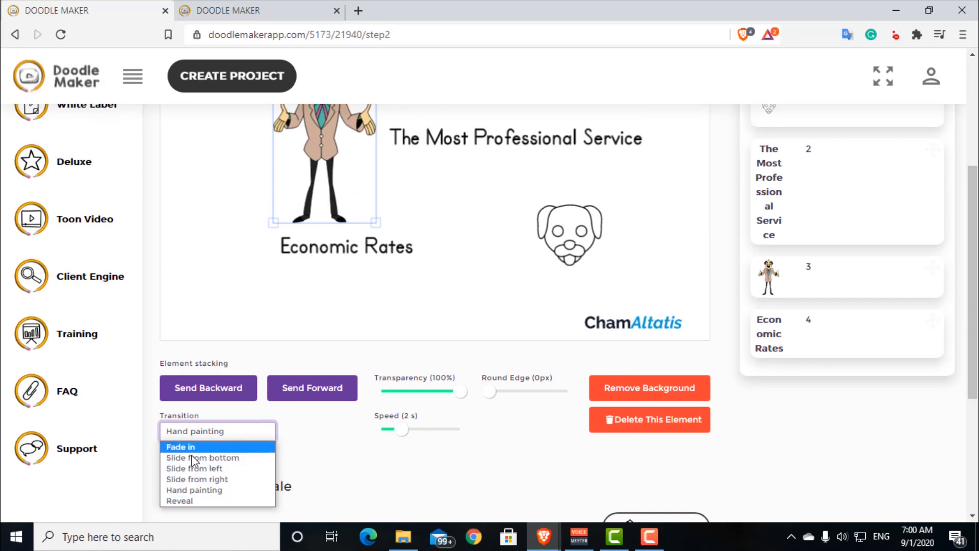
pyautogui.scroll(3, 600, 390)
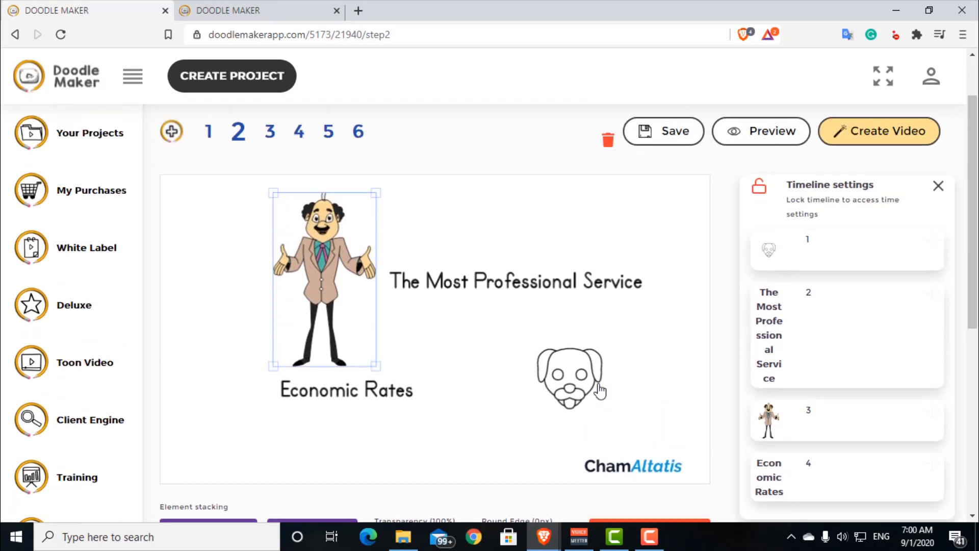
pyautogui.scroll(-3, 600, 390)
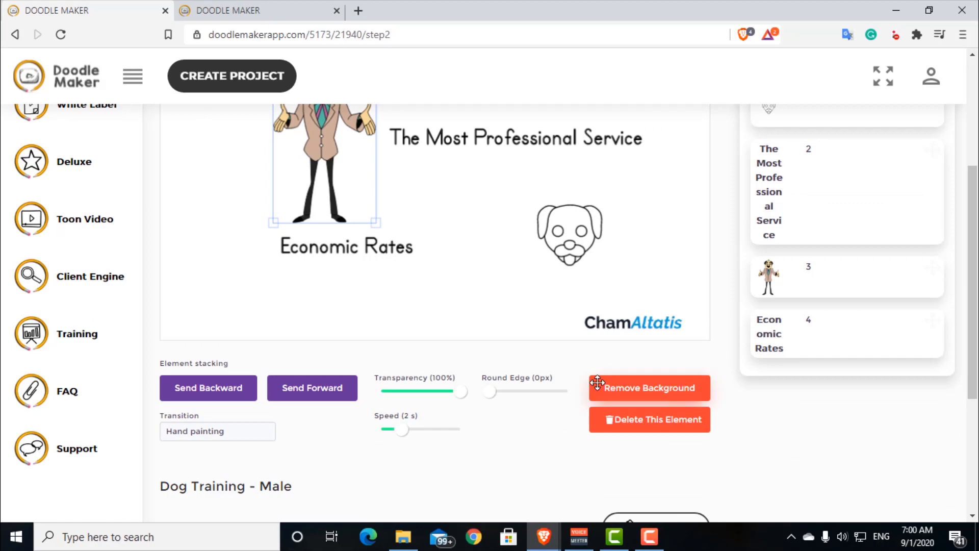
pyautogui.scroll(2, 600, 391)
pyautogui.scroll(1, 599, 390)
pyautogui.scroll(-3, 595, 384)
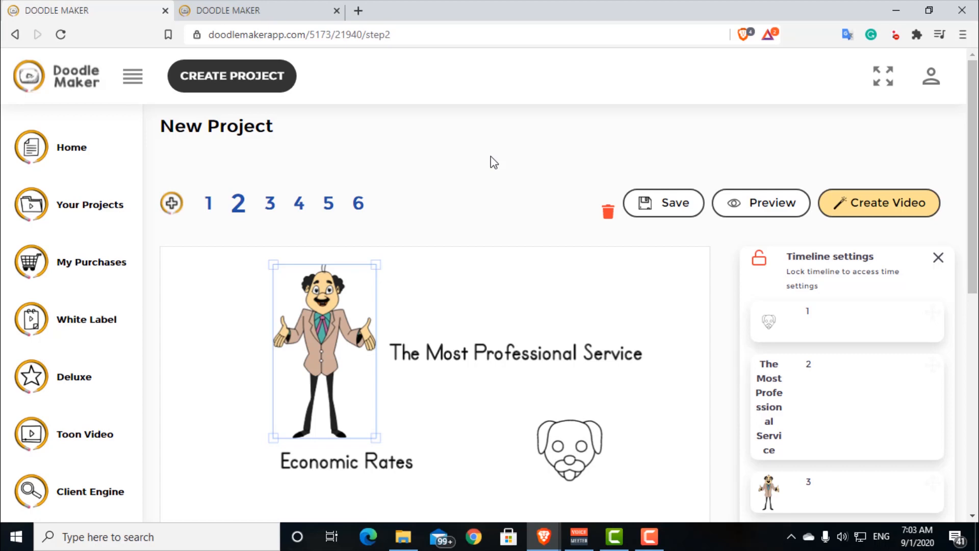
# Start a new project from scratch and title it "Demo"
pyautogui.click(254, 82)
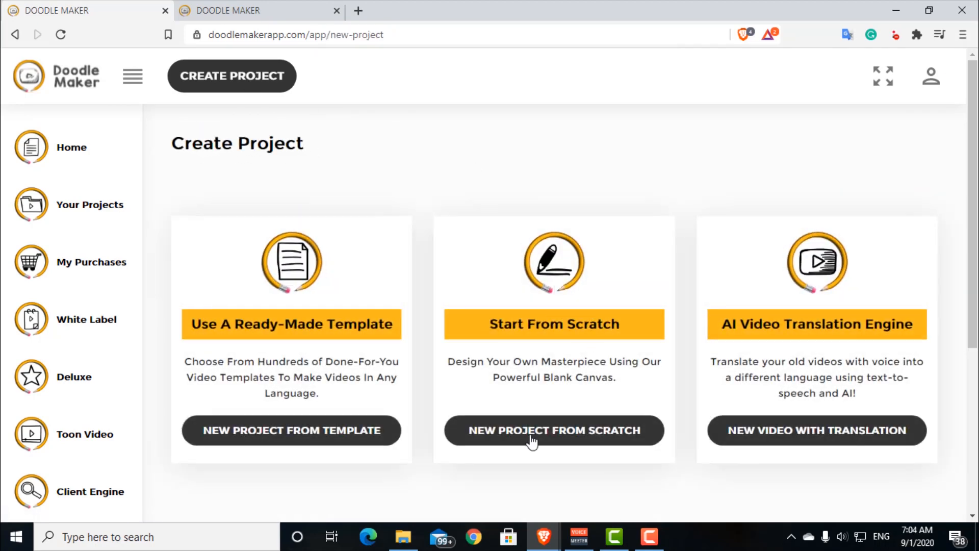
pyautogui.click(535, 438)
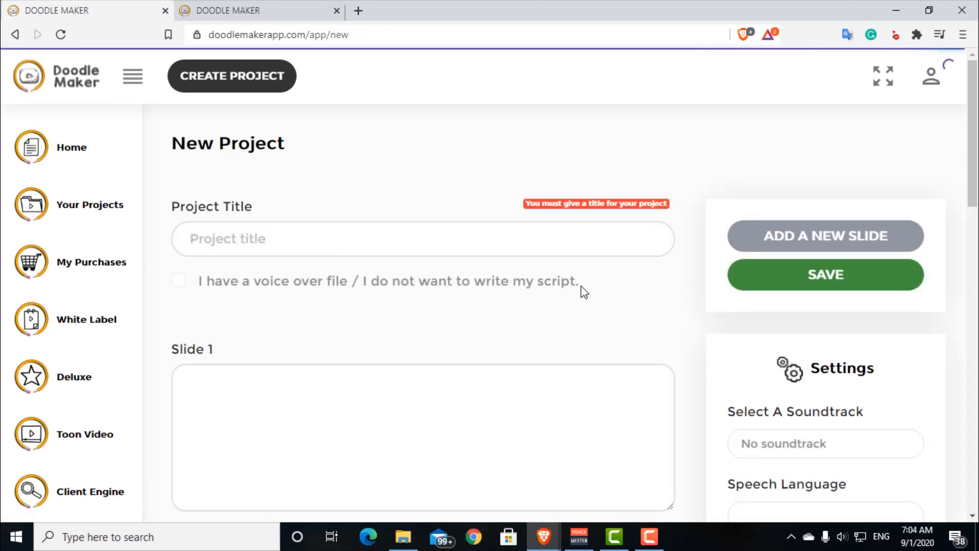
pyautogui.scroll(-2, 584, 347)
pyautogui.scroll(2, 581, 345)
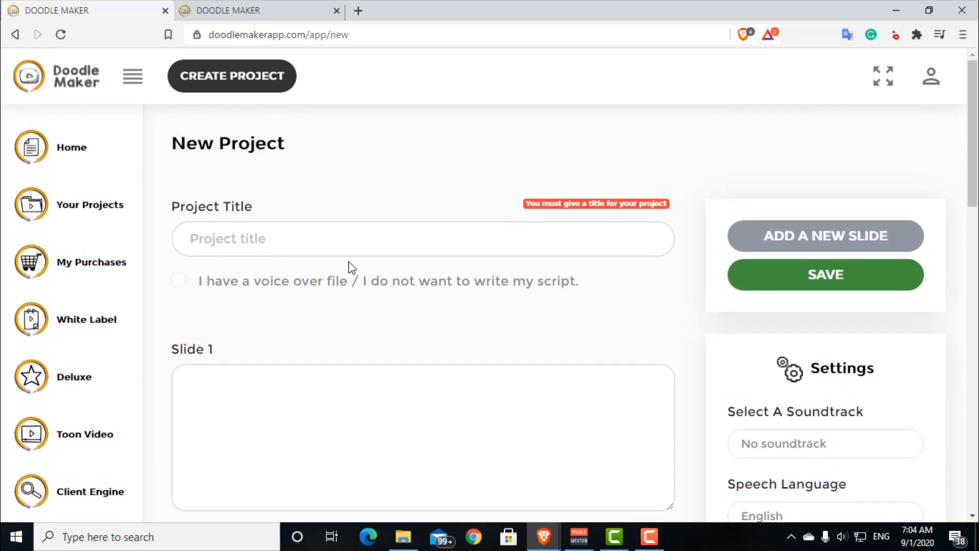
pyautogui.click(350, 240)
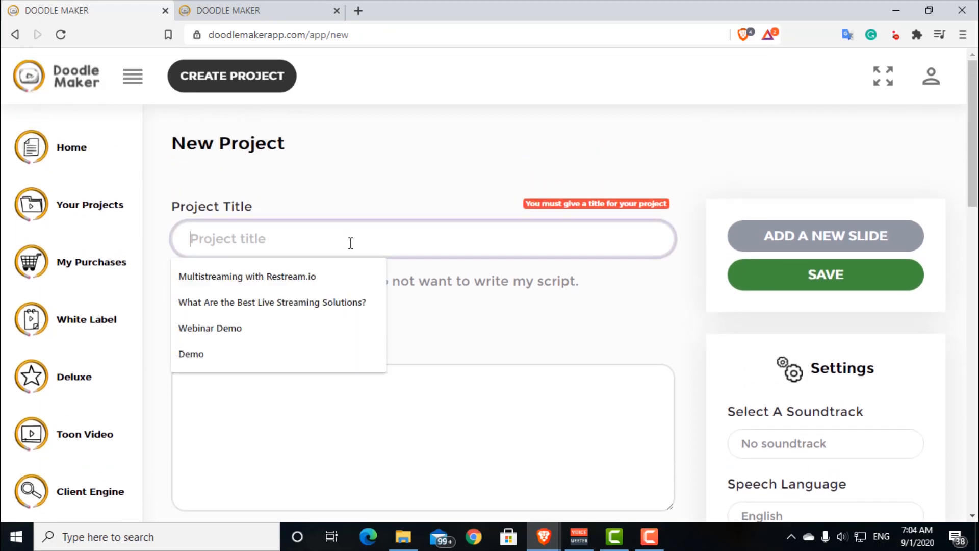
pyautogui.write('Demo')
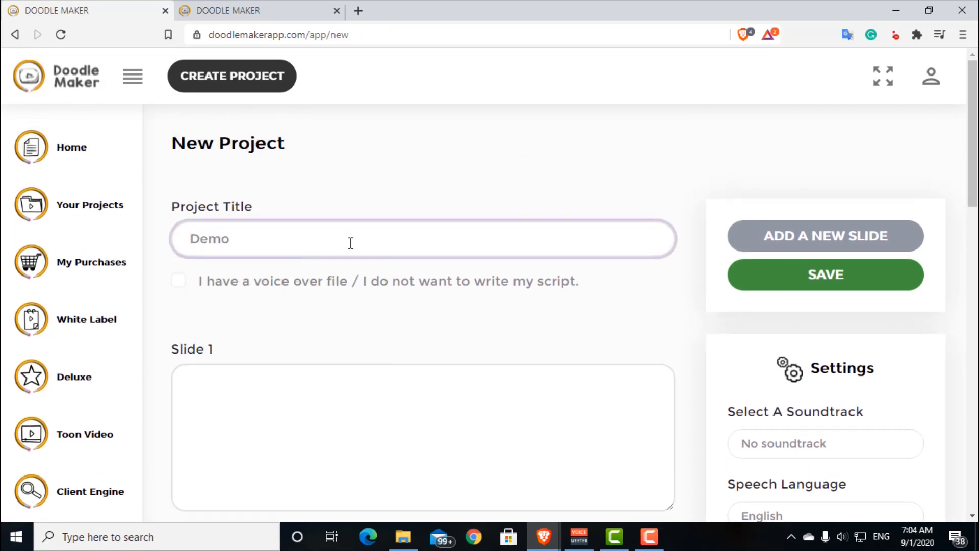
# Enter "This is a demo of DoodleMaker..." as the script of slide 1
pyautogui.click(457, 384)
pyautogui.scroll(-2, 458, 384)
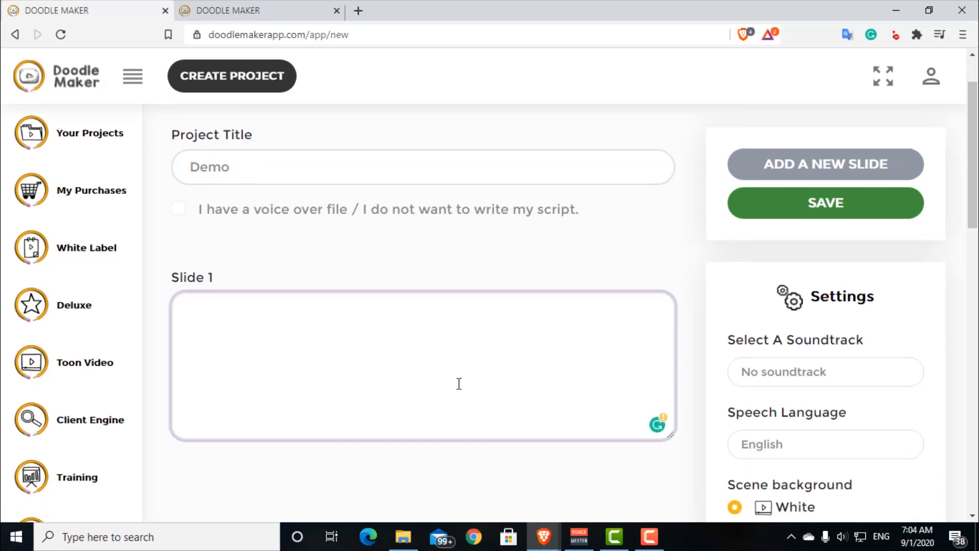
pyautogui.scroll(-3, 458, 383)
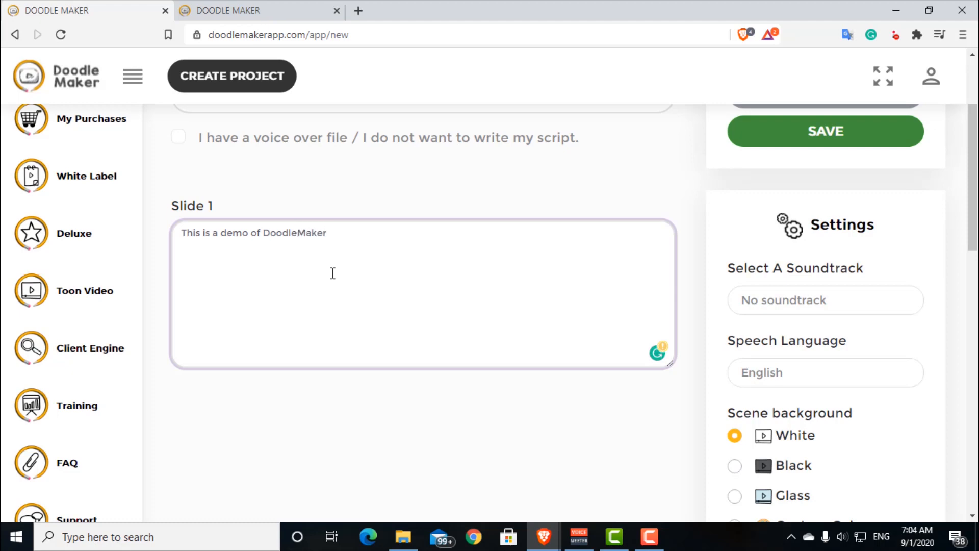
pyautogui.scroll(1, 382, 291)
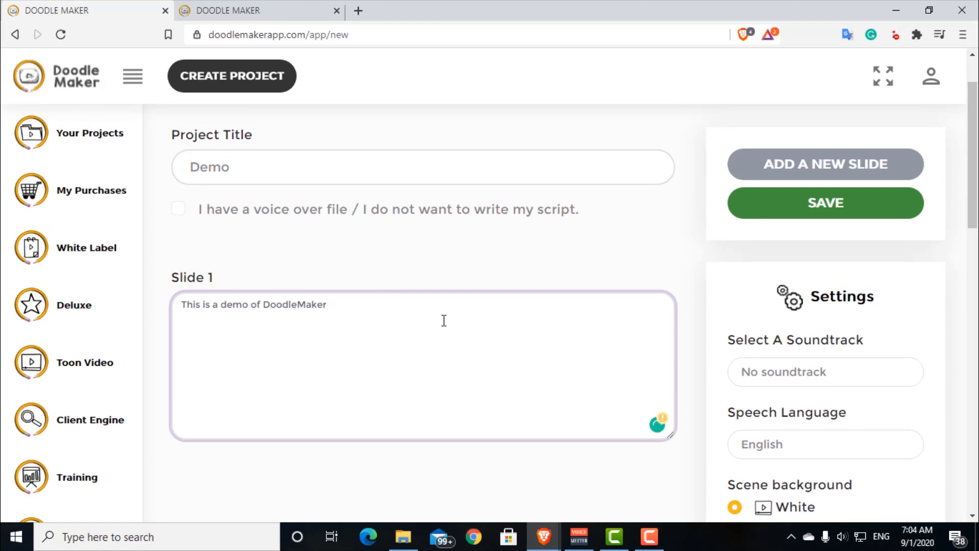
pyautogui.scroll(-1, 469, 354)
pyautogui.scroll(1, 469, 354)
pyautogui.scroll(-1, 716, 234)
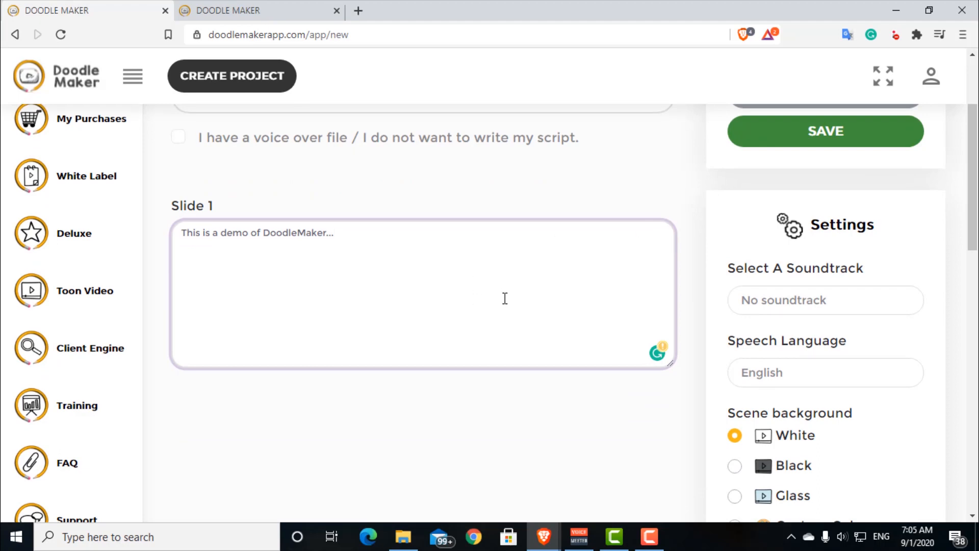
pyautogui.scroll(1, 505, 298)
pyautogui.scroll(-1, 542, 295)
# Examine the project settings for soundtrack, speech language, scene background, icon type and hand style
pyautogui.scroll(-1, 952, 351)
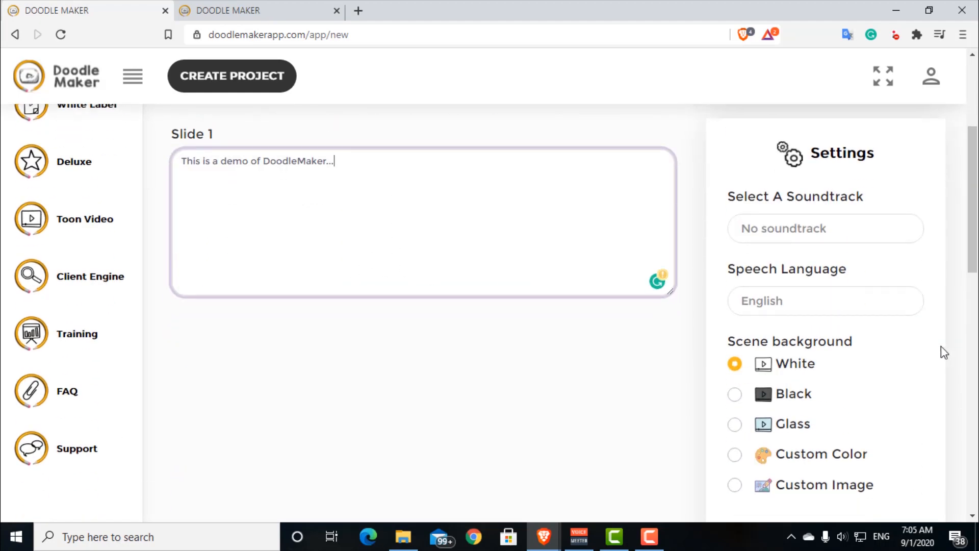
pyautogui.scroll(-1, 849, 399)
pyautogui.scroll(-1, 849, 399)
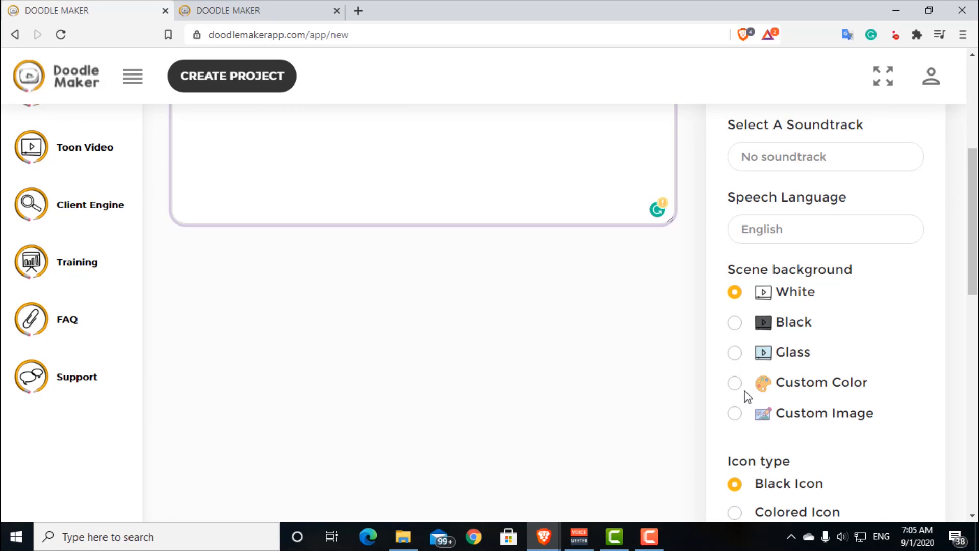
pyautogui.scroll(-2, 887, 360)
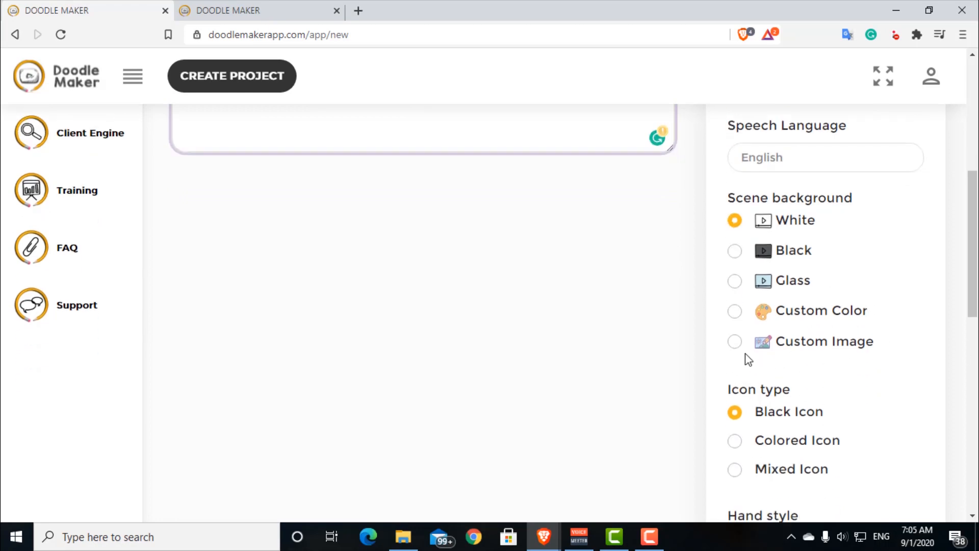
pyautogui.scroll(4, 849, 376)
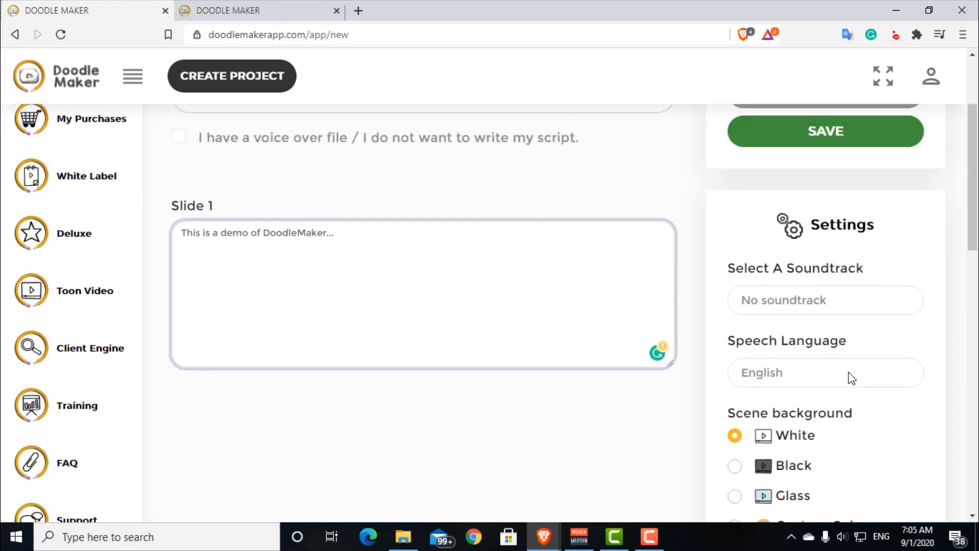
pyautogui.scroll(-10, 851, 378)
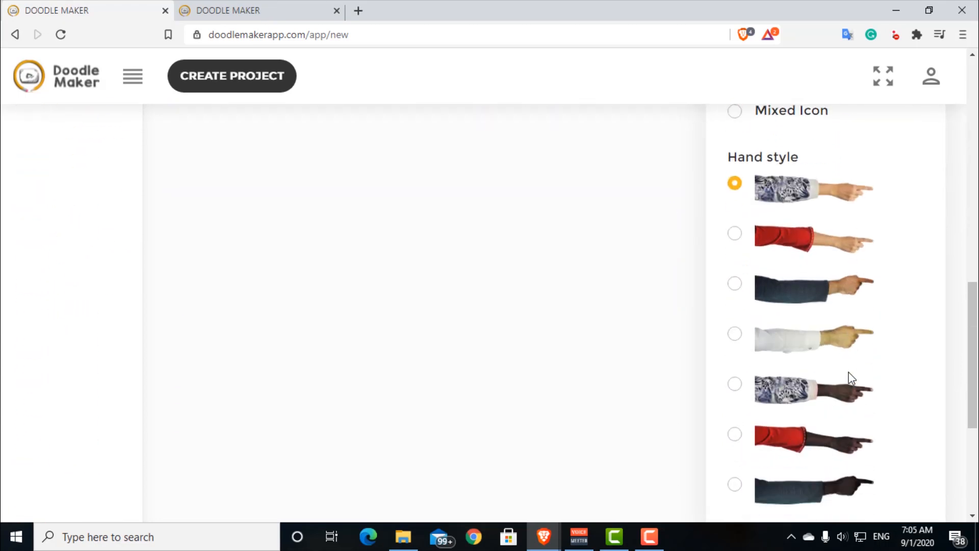
pyautogui.scroll(13, 850, 376)
pyautogui.scroll(-4, 854, 374)
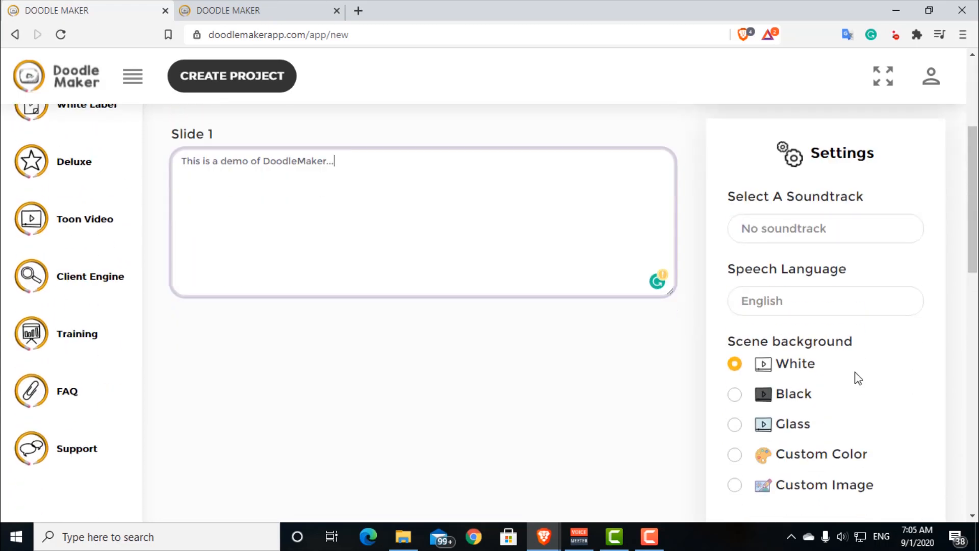
pyautogui.scroll(-6, 858, 377)
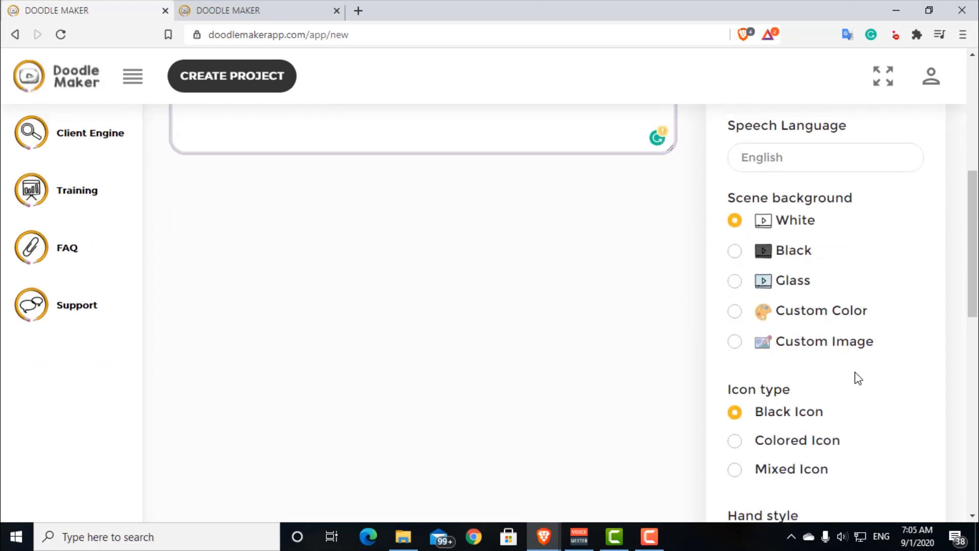
pyautogui.scroll(4, 856, 376)
pyautogui.scroll(3, 852, 306)
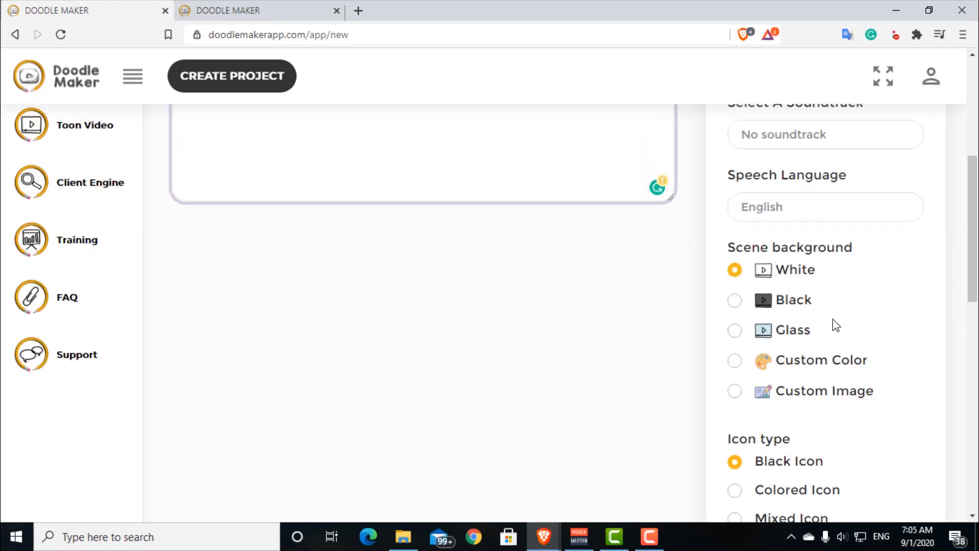
pyautogui.scroll(-8, 890, 323)
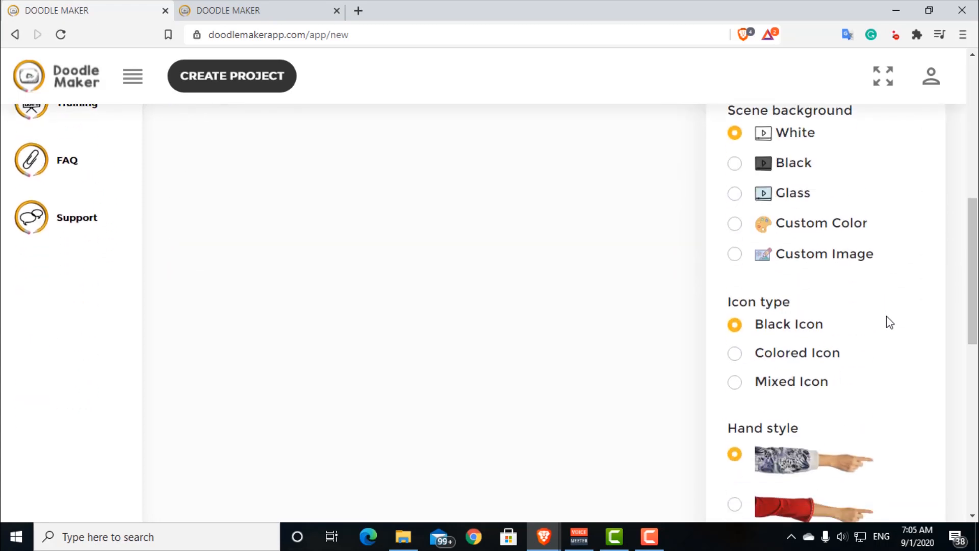
pyautogui.scroll(3, 889, 323)
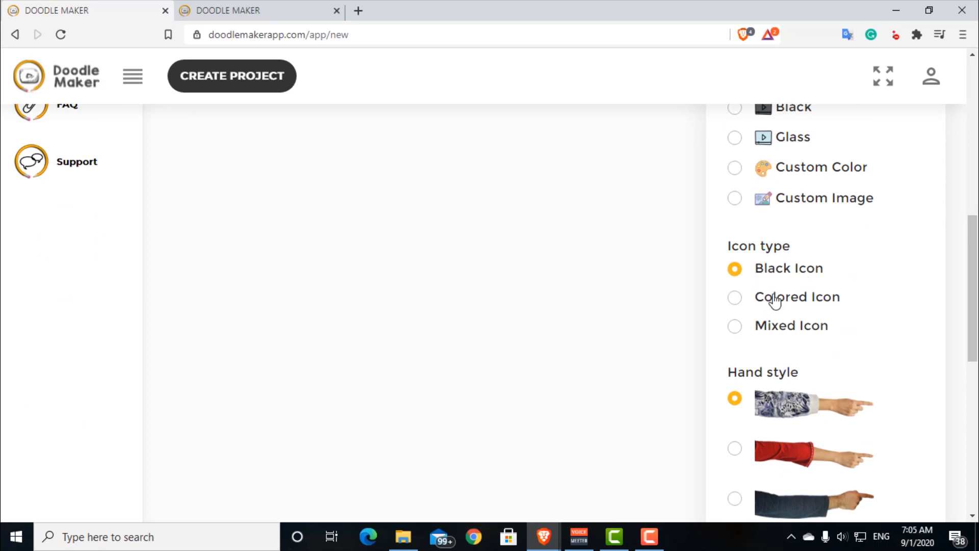
# Set the project's icon type to Mixed Icon and look through the available hand styles
pyautogui.click(735, 327)
pyautogui.scroll(-2, 910, 321)
pyautogui.scroll(-3, 912, 322)
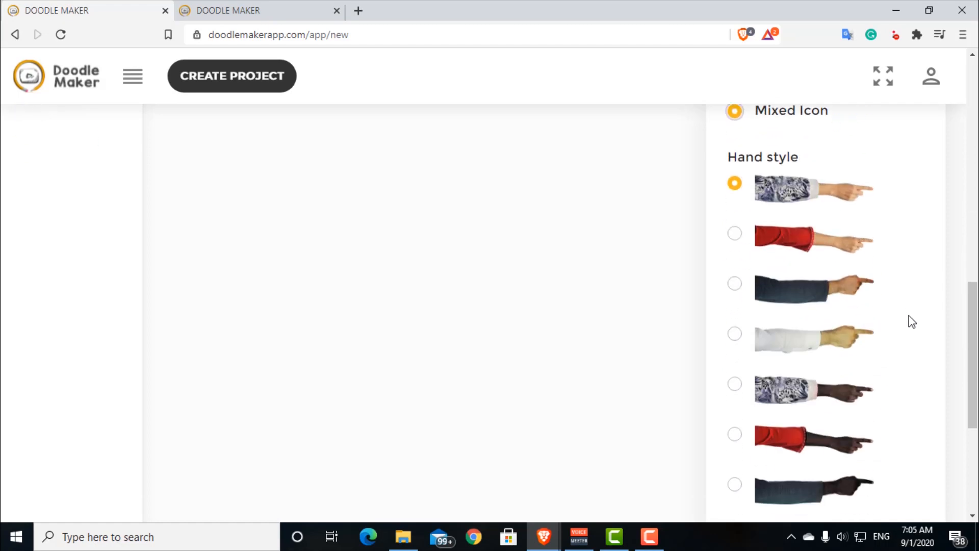
pyautogui.scroll(-4, 863, 360)
pyautogui.scroll(6, 865, 359)
pyautogui.scroll(2, 864, 359)
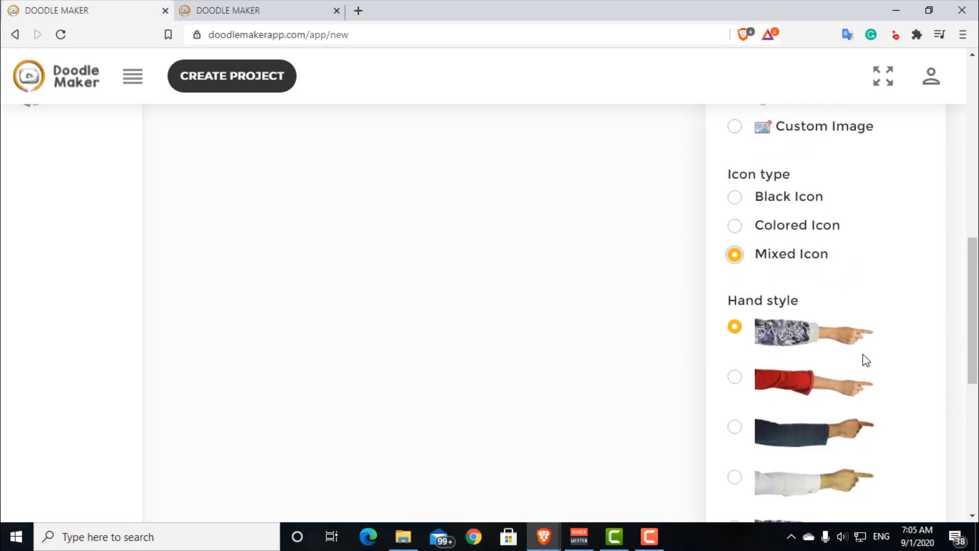
pyautogui.scroll(-2, 864, 357)
pyautogui.scroll(12, 865, 356)
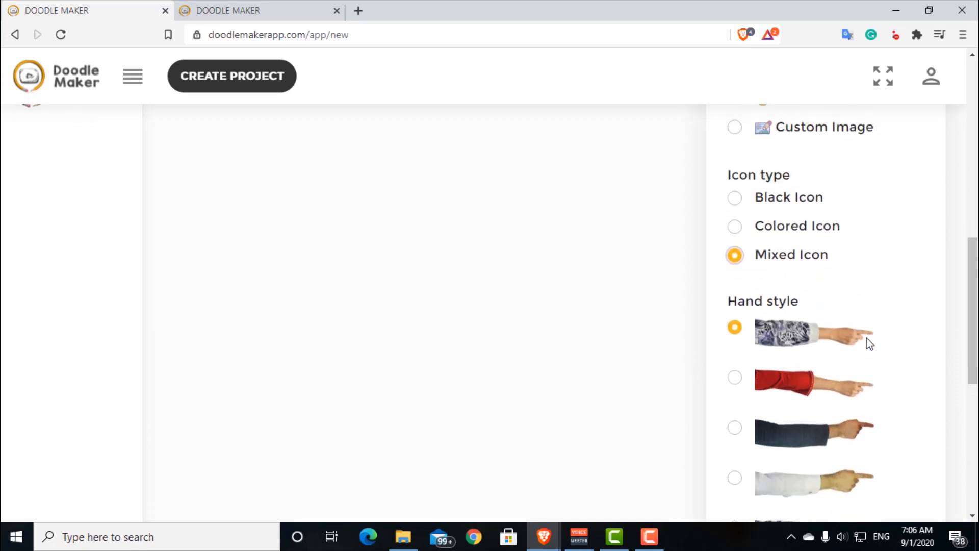
pyautogui.scroll(-4, 866, 339)
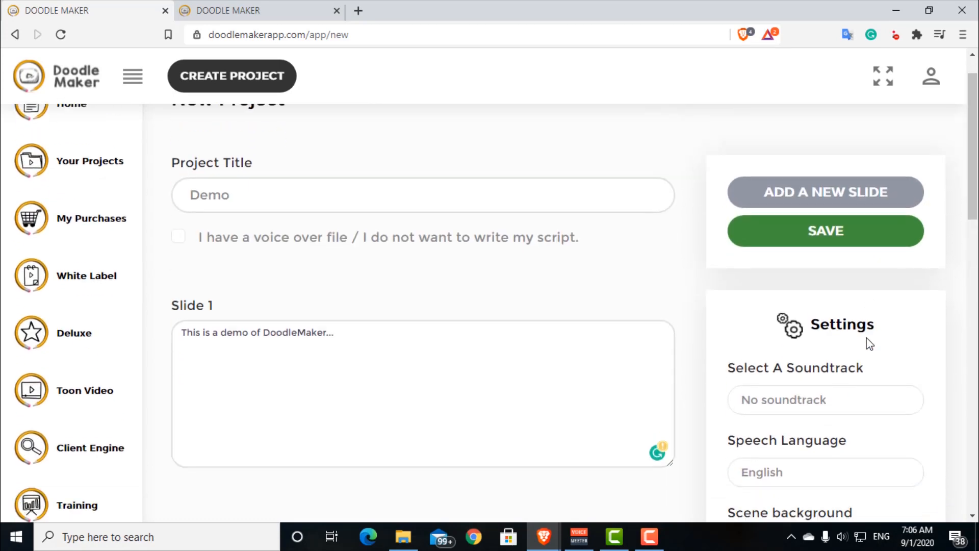
# Choose Sunny as the project's soundtrack and briefly play it to check how it sounds
pyautogui.scroll(3, 867, 338)
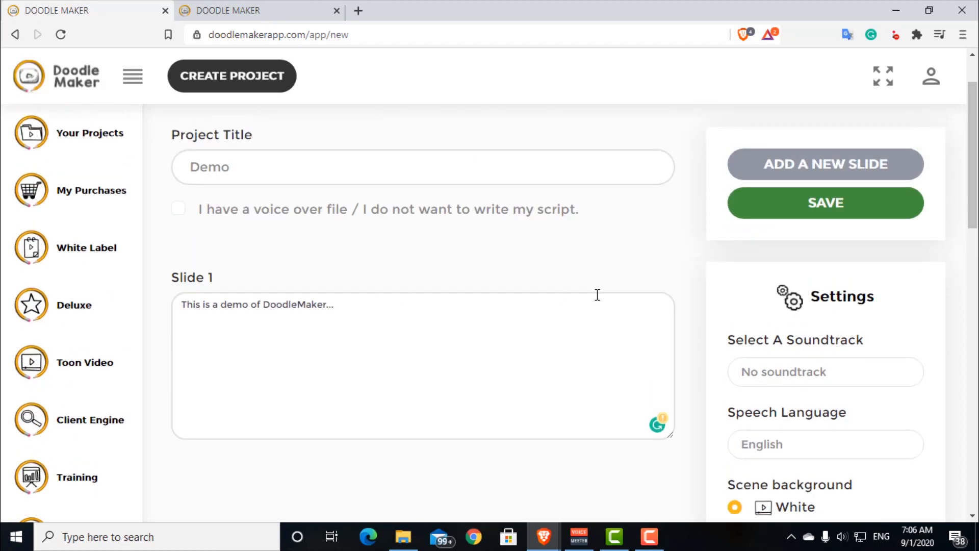
pyautogui.scroll(1, 408, 252)
pyautogui.scroll(-3, 681, 202)
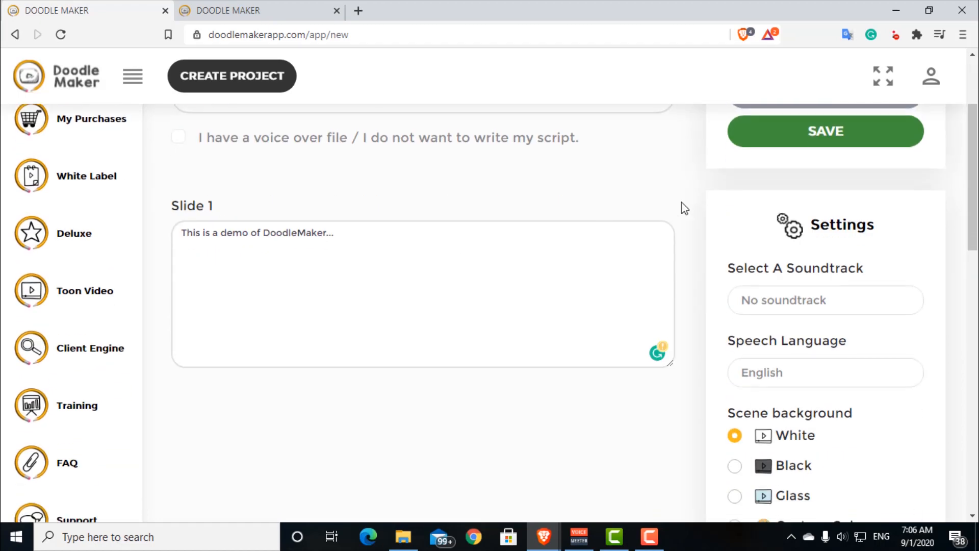
pyautogui.scroll(1, 822, 243)
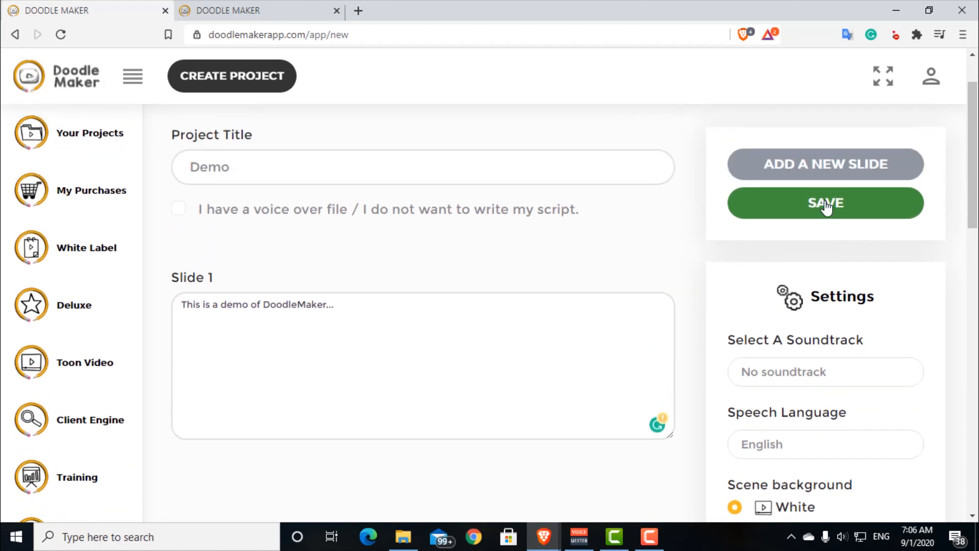
pyautogui.click(800, 372)
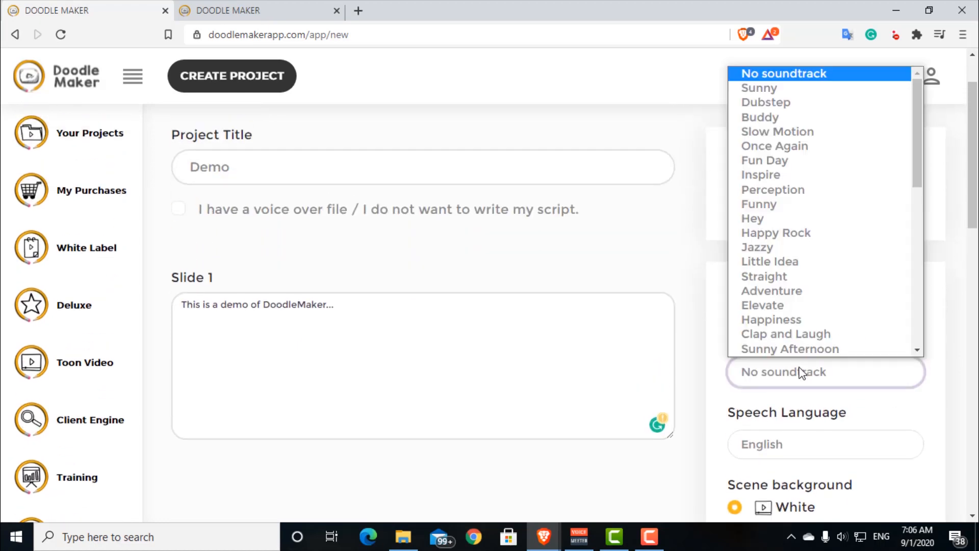
pyautogui.click(800, 96)
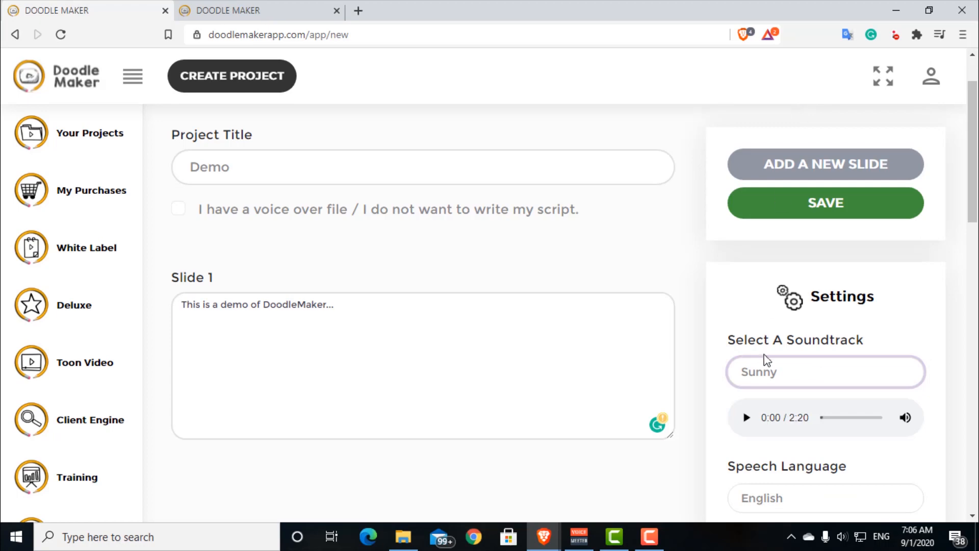
pyautogui.click(747, 418)
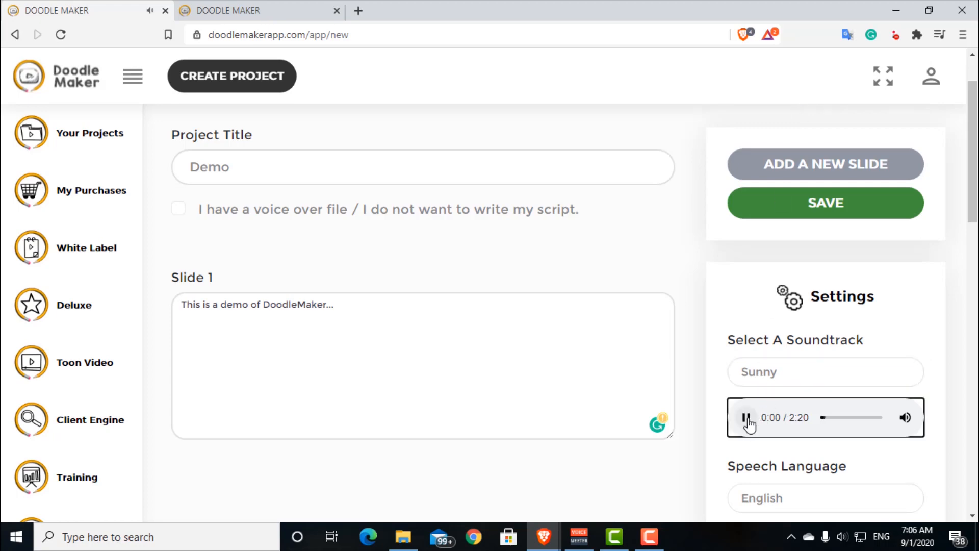
pyautogui.click(747, 418)
# Look over the remaining project settings and save the new project
pyautogui.scroll(-9, 804, 255)
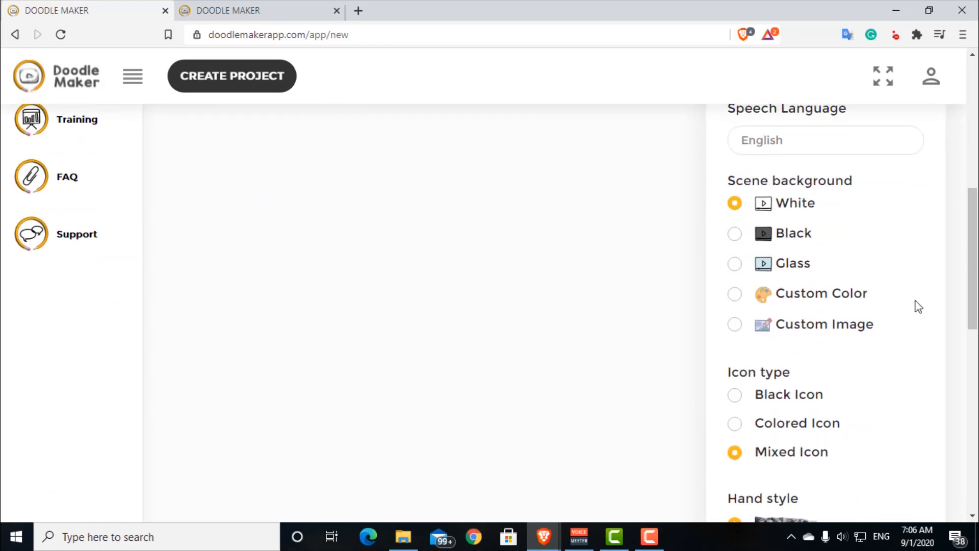
pyautogui.scroll(9, 918, 306)
pyautogui.scroll(2, 918, 306)
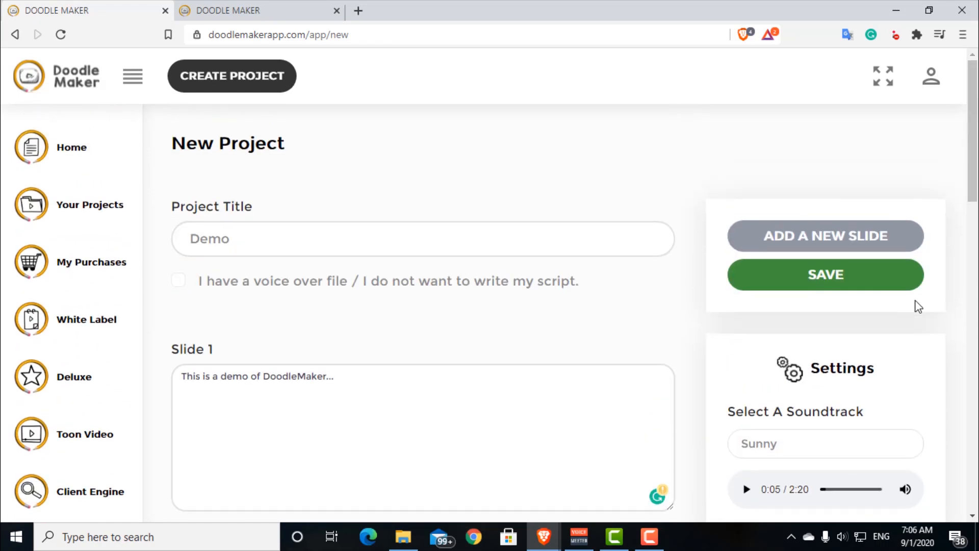
pyautogui.click(856, 284)
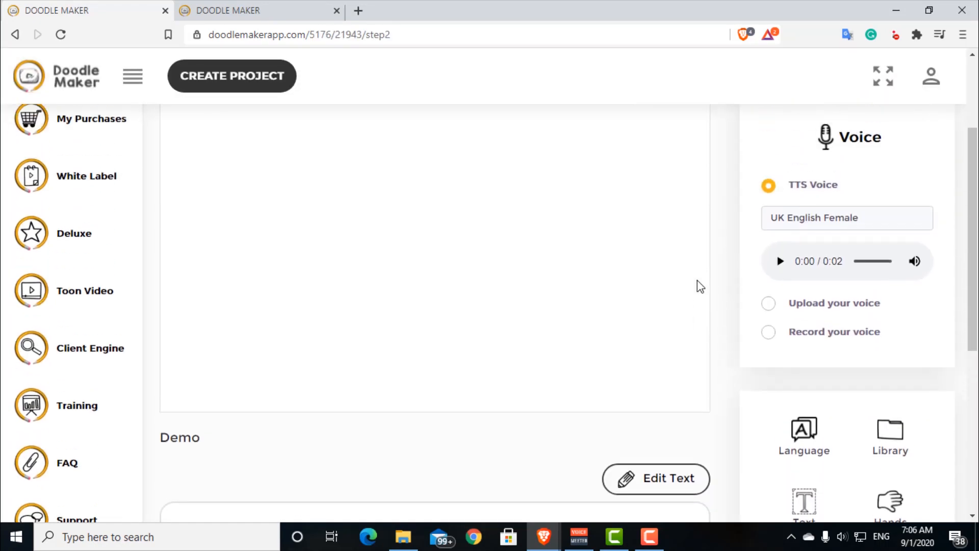
# Look over slide 1 in the editor and play its UK English Female text-to-speech narration
pyautogui.scroll(-4, 697, 280)
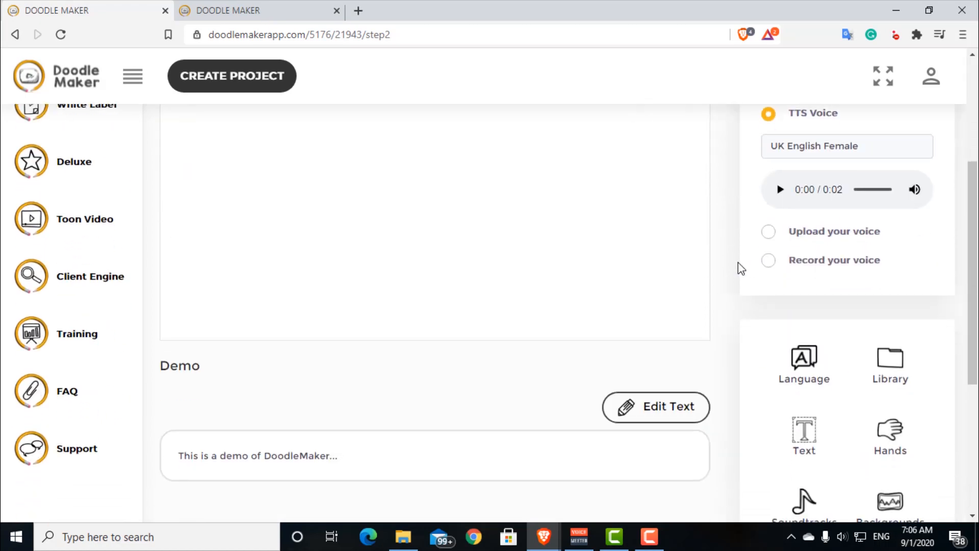
pyautogui.scroll(2, 738, 265)
pyautogui.scroll(2, 658, 323)
pyautogui.scroll(-3, 657, 324)
pyautogui.scroll(3, 660, 323)
pyautogui.scroll(-3, 661, 324)
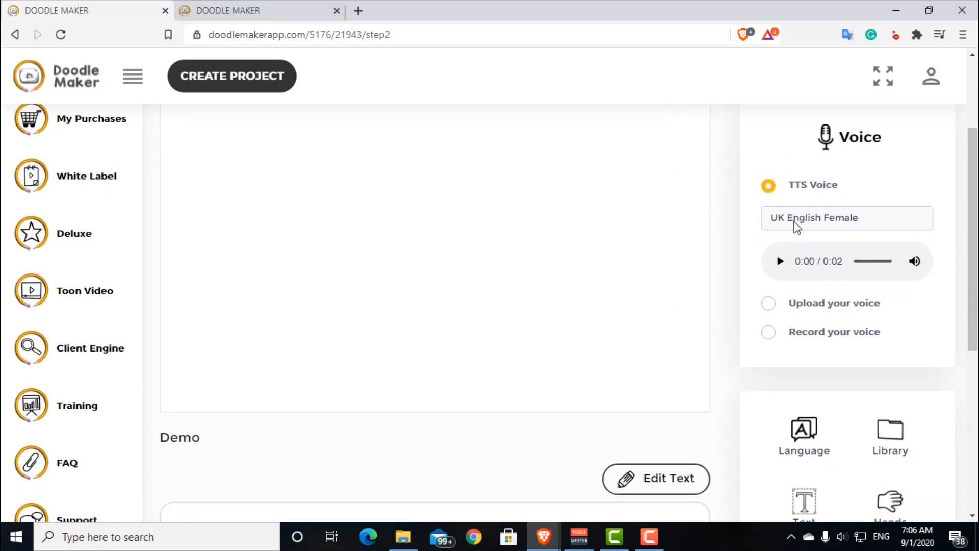
pyautogui.click(780, 262)
pyautogui.scroll(-1, 959, 321)
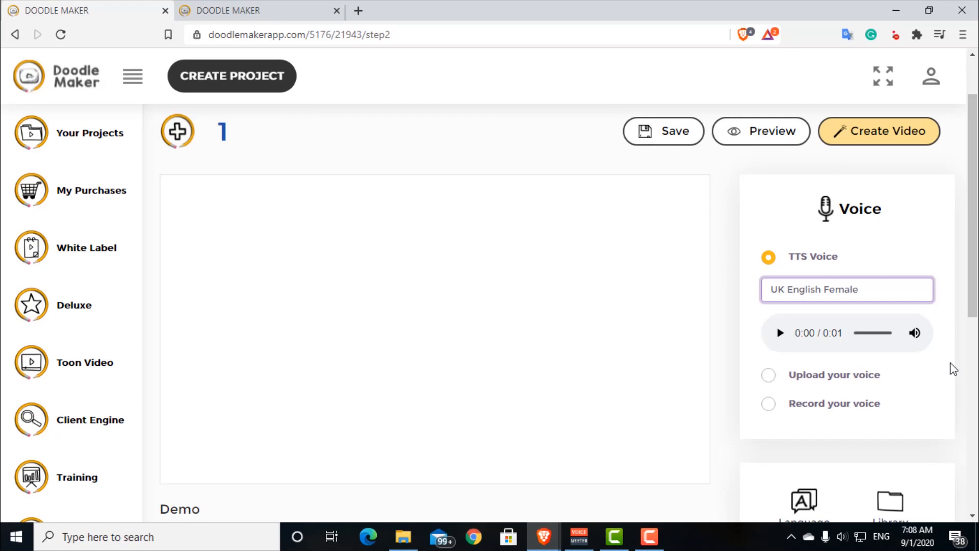
# Examine the slide's voice options, trying Record your voice and returning to TTS Voice
pyautogui.scroll(-3, 952, 369)
pyautogui.scroll(3, 953, 368)
pyautogui.scroll(-1, 952, 368)
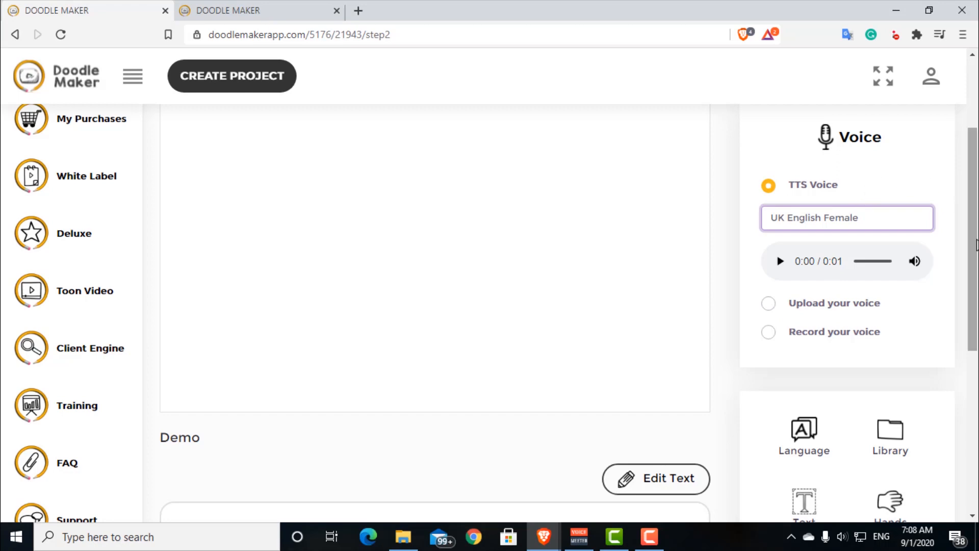
pyautogui.scroll(1, 976, 244)
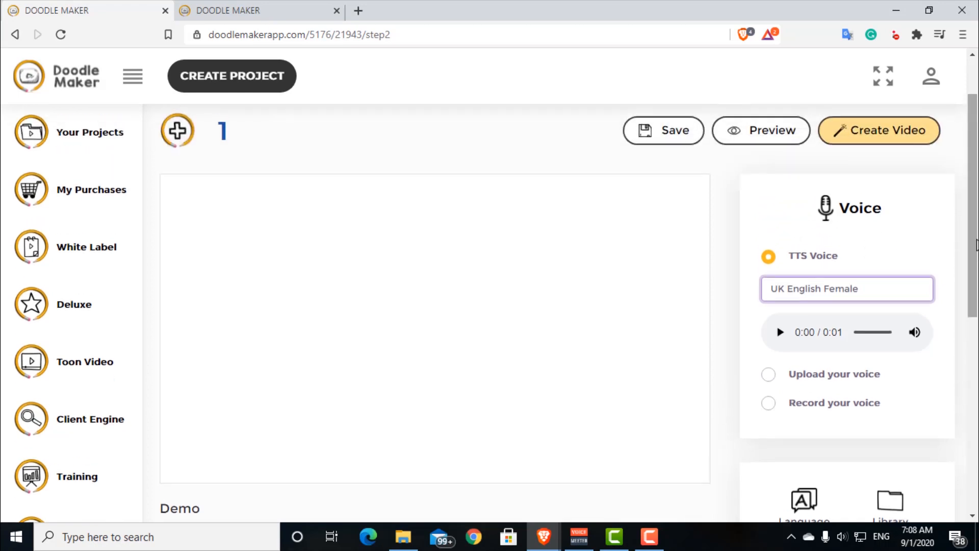
pyautogui.scroll(-1, 976, 244)
pyautogui.scroll(-1, 976, 244)
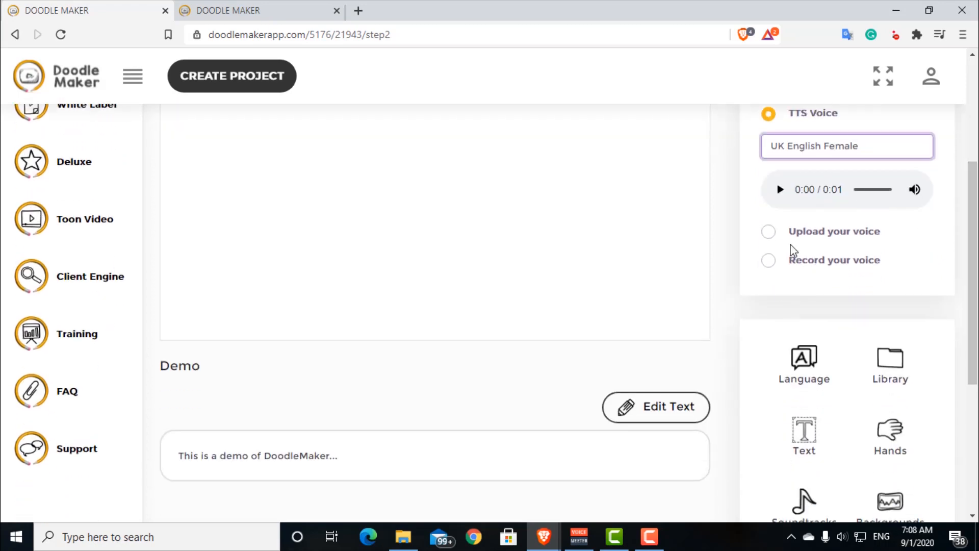
pyautogui.scroll(1, 724, 250)
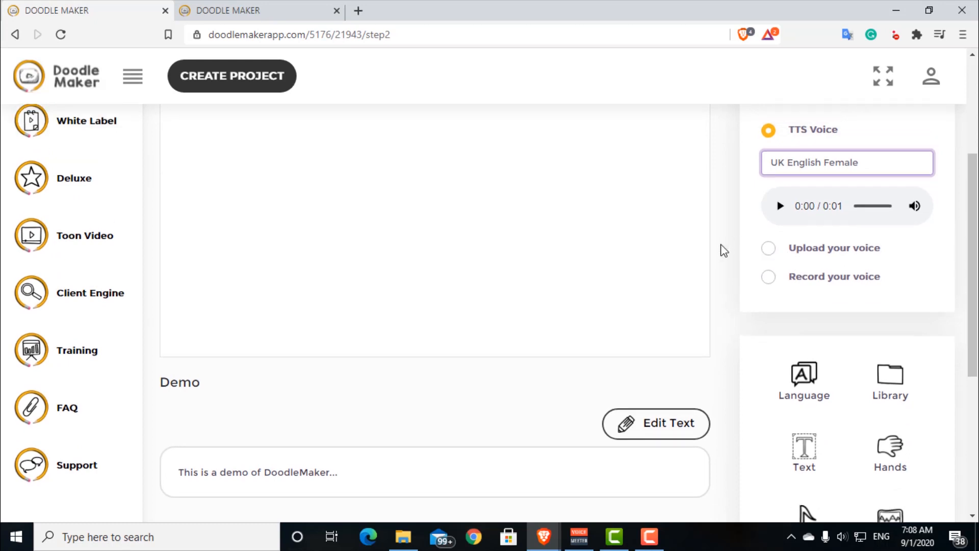
pyautogui.scroll(2, 724, 250)
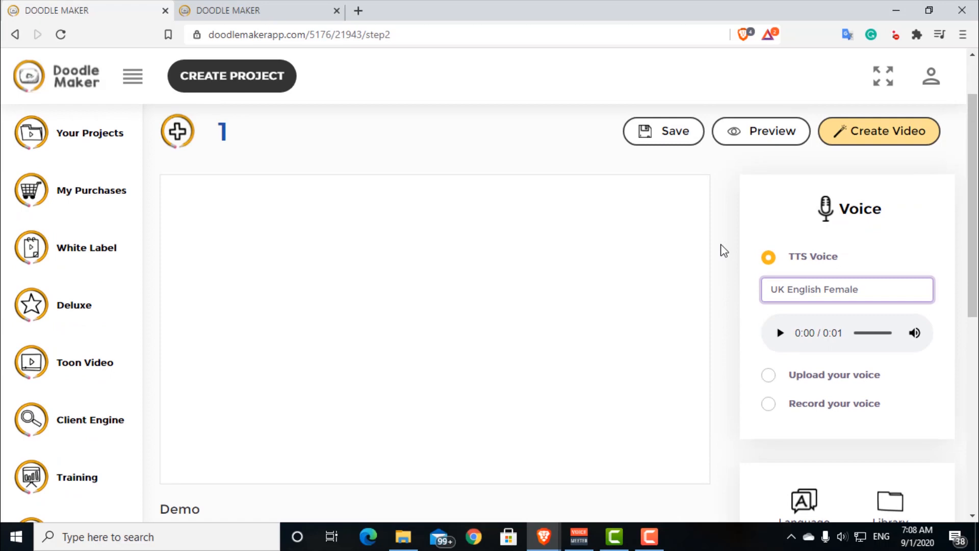
pyautogui.scroll(-2, 964, 411)
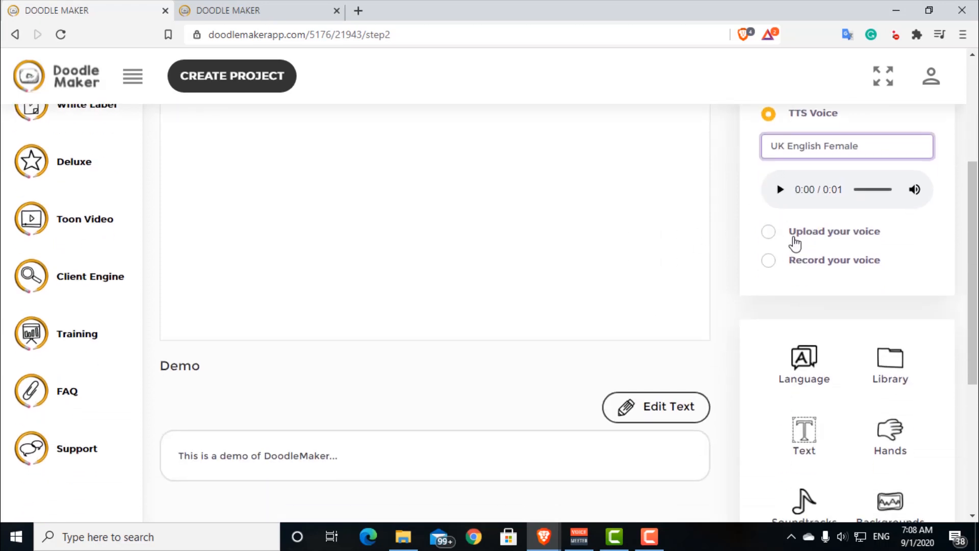
pyautogui.scroll(1, 922, 326)
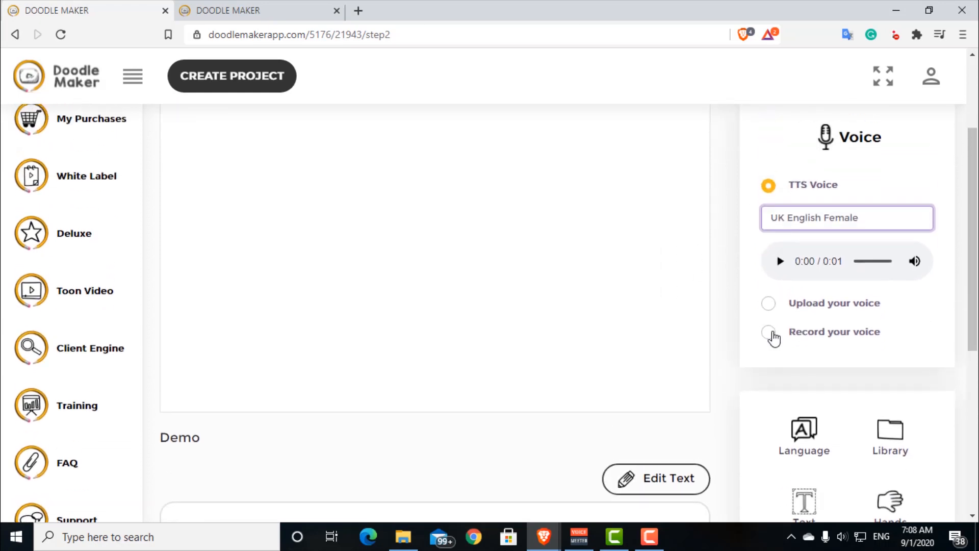
pyautogui.click(771, 334)
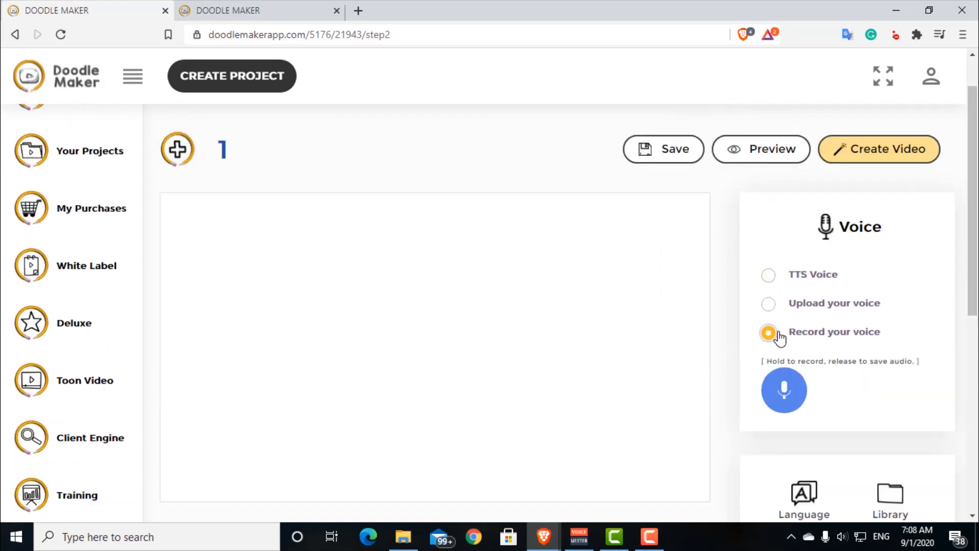
pyautogui.click(768, 276)
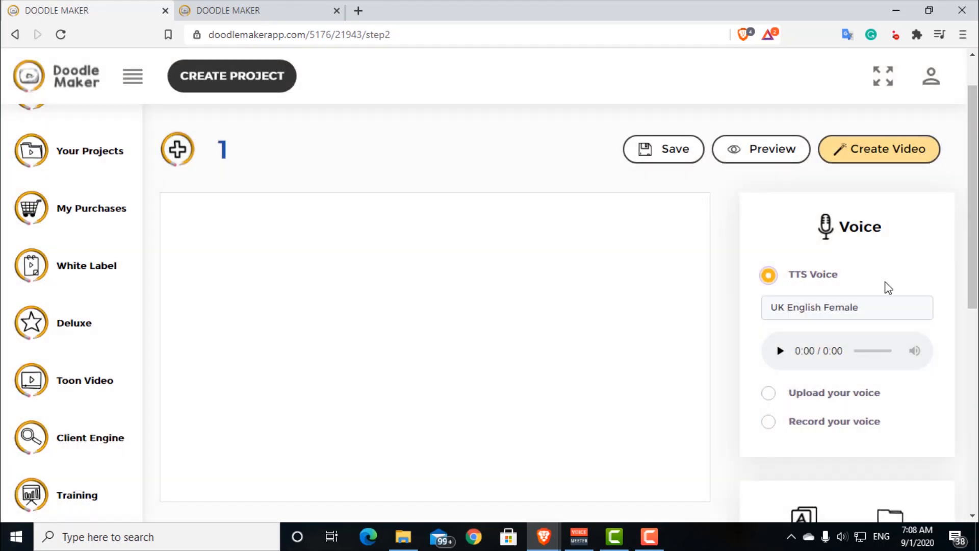
# Examine the slide's script area and the editing tools for language, library, text, hands, soundtracks, backgrounds, watermark and settings
pyautogui.scroll(-3, 806, 285)
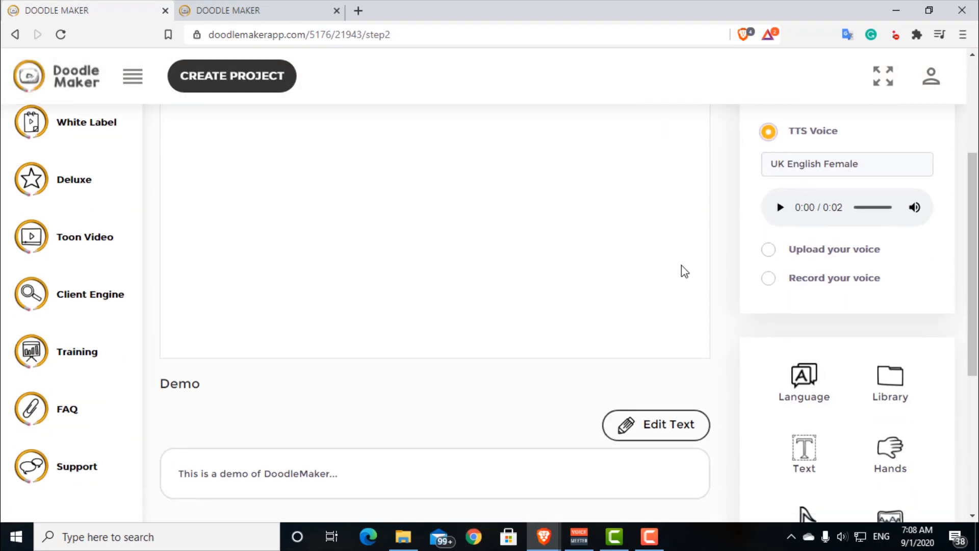
pyautogui.scroll(3, 682, 273)
pyautogui.scroll(-4, 681, 271)
pyautogui.scroll(5, 682, 275)
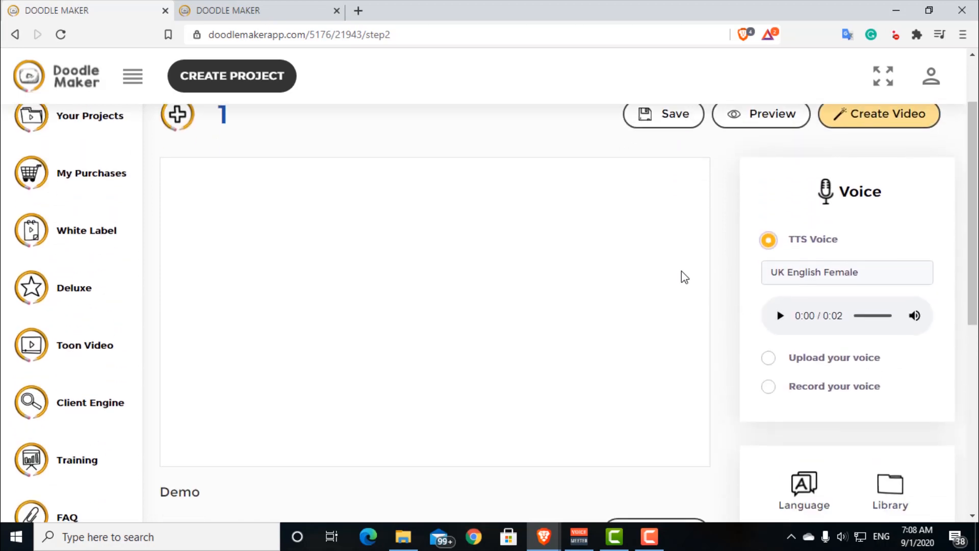
pyautogui.scroll(-6, 775, 321)
pyautogui.scroll(2, 867, 366)
pyautogui.scroll(-4, 867, 365)
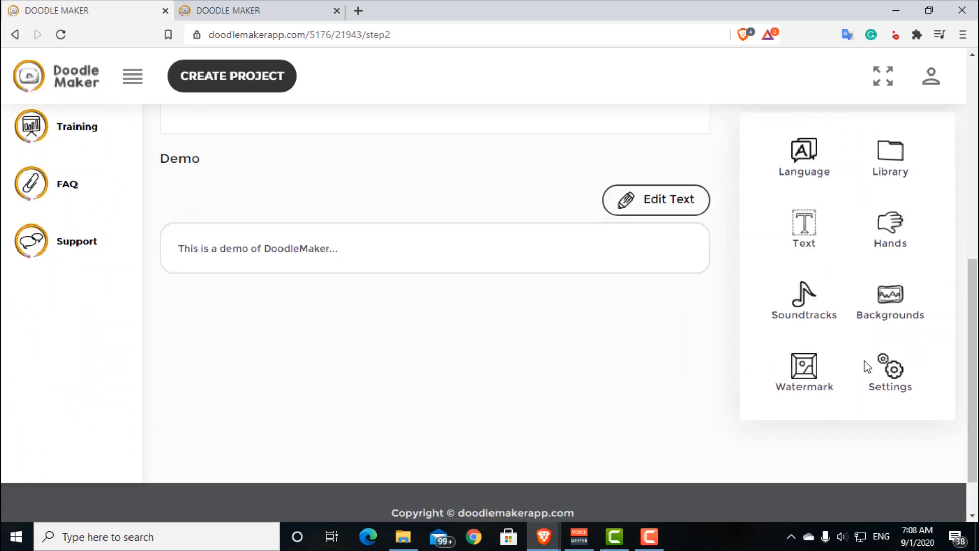
pyautogui.scroll(4, 867, 365)
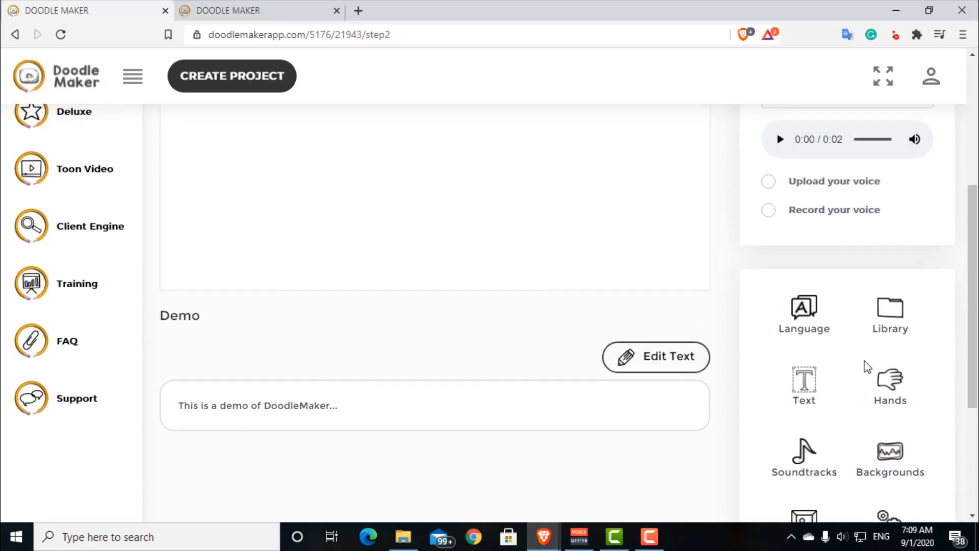
# Insert the text "This is a demo of DoodleMaker" into the scene using the Primer font at size 40
pyautogui.click(805, 387)
pyautogui.click(418, 152)
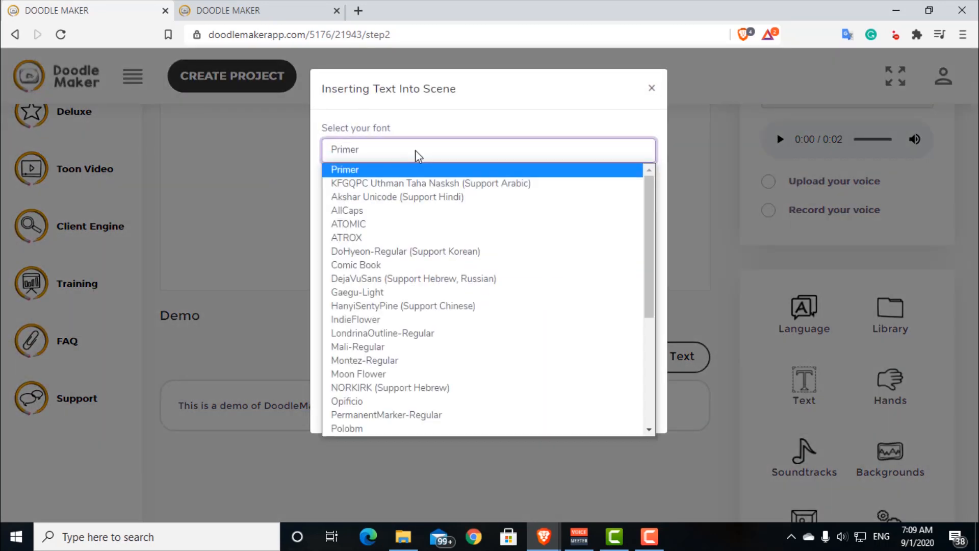
pyautogui.click(417, 170)
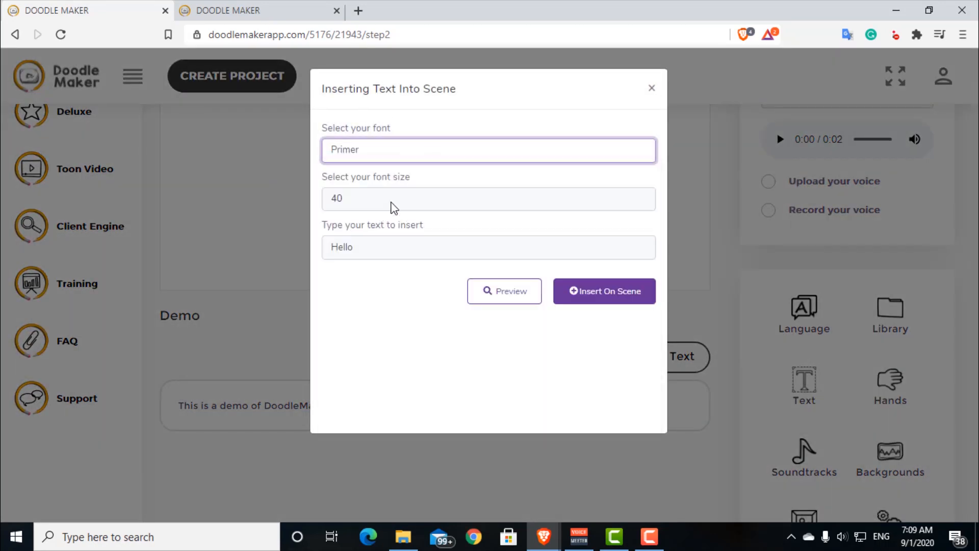
pyautogui.click(422, 243)
pyautogui.doubleClick(385, 240)
pyautogui.write('This is')
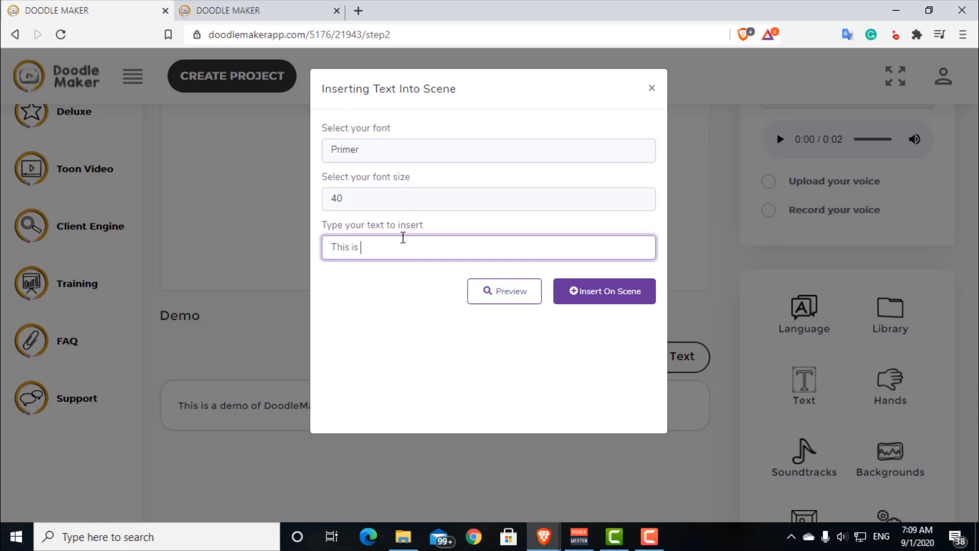
pyautogui.write(' a demo of DoodleMaker')
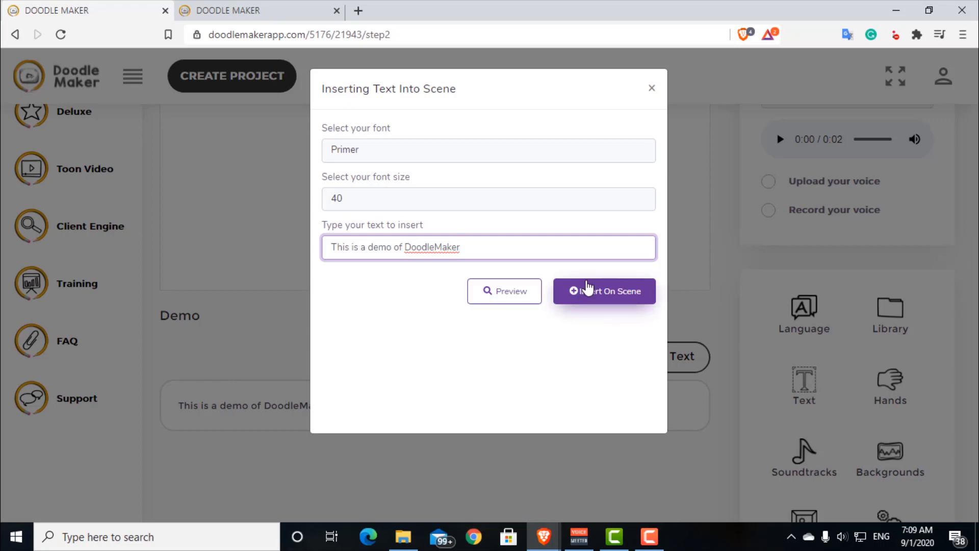
pyautogui.click(603, 293)
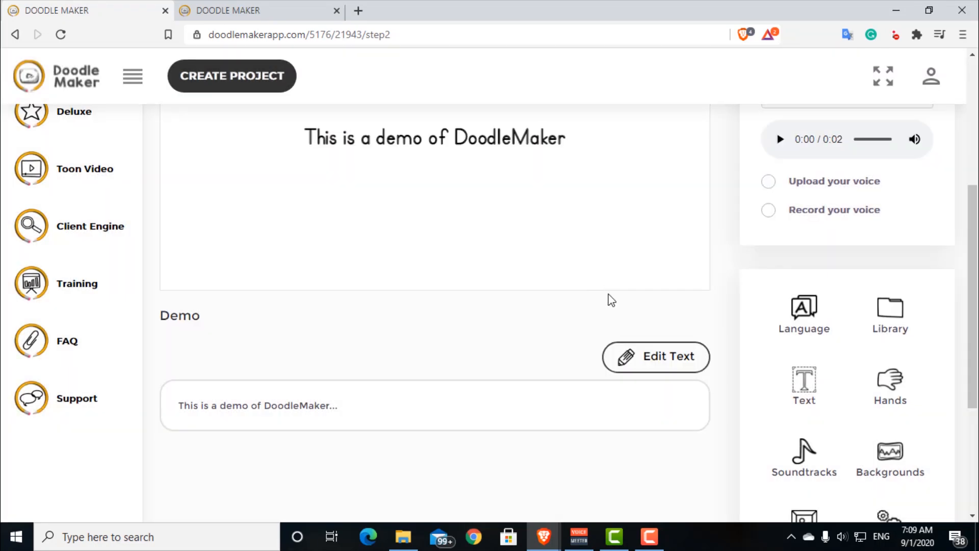
# Select the inserted text and move it toward the upper left of the scene
pyautogui.scroll(3, 554, 300)
pyautogui.click(507, 281)
pyautogui.moveTo(532, 277); pyautogui.dragTo(495, 265)
pyautogui.scroll(-3, 521, 301)
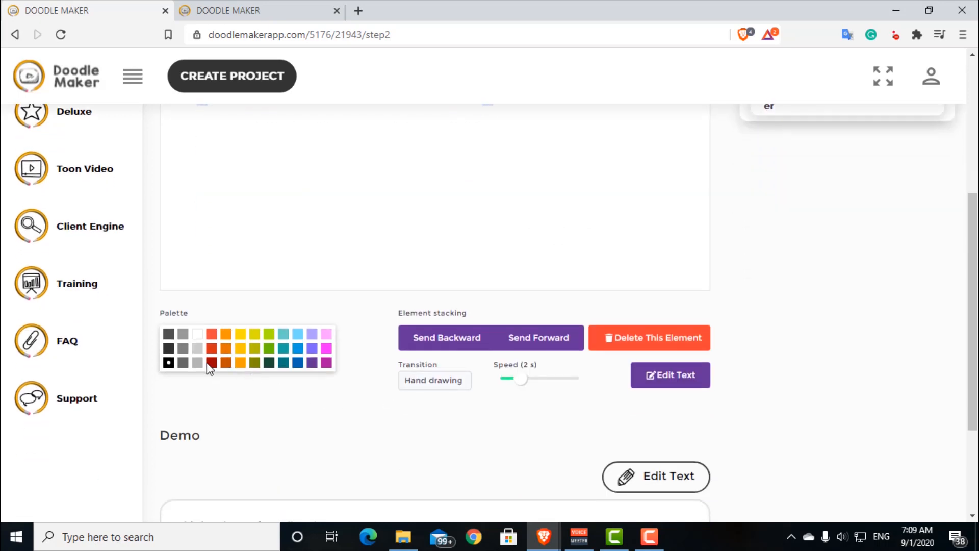
# Try dark red, dark blue and dark teal as the colour of the scene text
pyautogui.scroll(5, 312, 336)
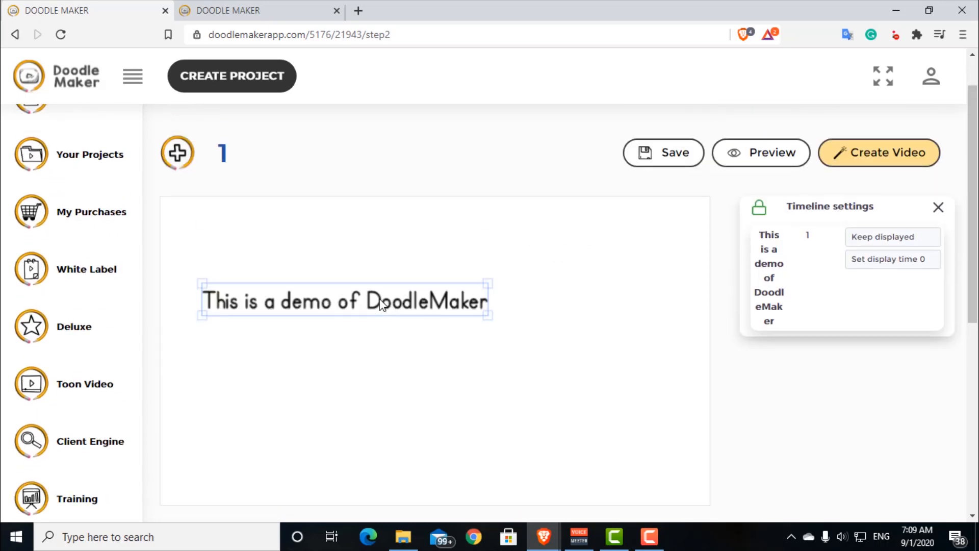
pyautogui.scroll(-3, 261, 412)
pyautogui.click(212, 433)
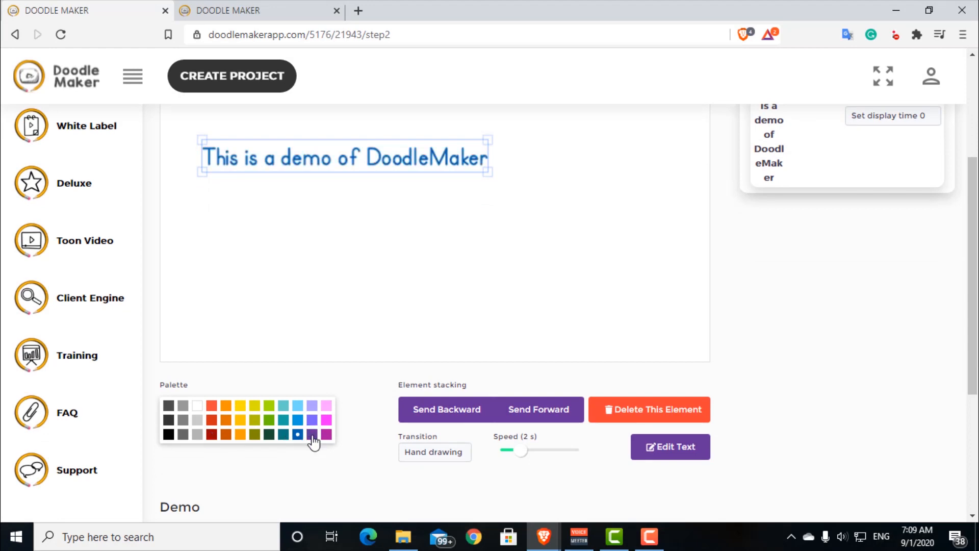
pyautogui.click(283, 433)
pyautogui.scroll(1, 284, 452)
pyautogui.scroll(-1, 284, 459)
pyautogui.scroll(3, 370, 249)
pyautogui.scroll(-2, 376, 252)
pyautogui.scroll(-1, 377, 253)
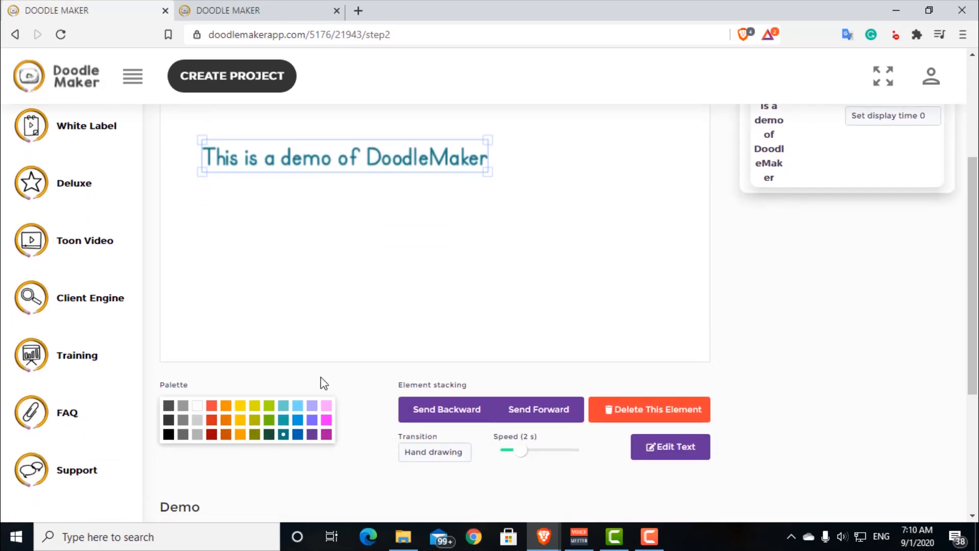
# Colour the scene text bright blue and nudge it slightly up and to the left
pyautogui.click(300, 420)
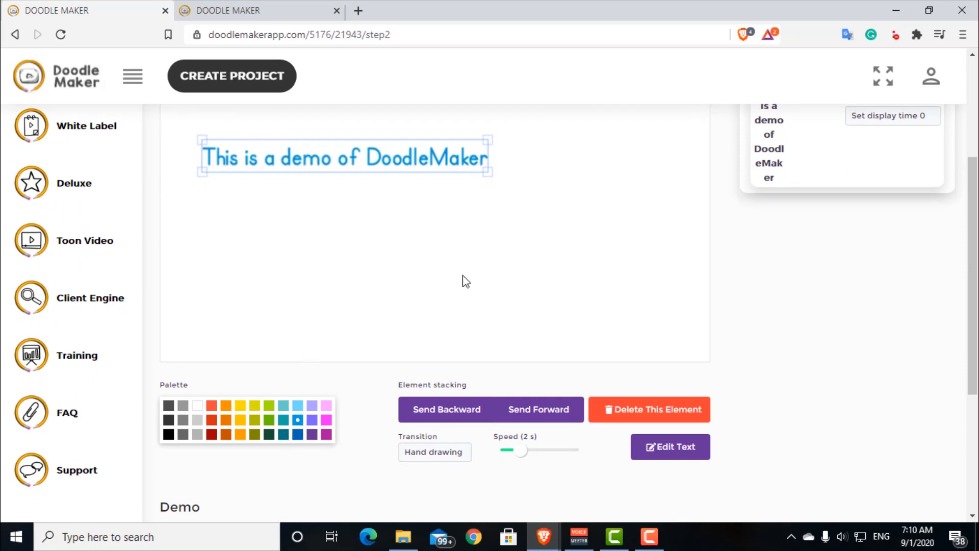
pyautogui.scroll(3, 463, 280)
pyautogui.scroll(-1, 368, 256)
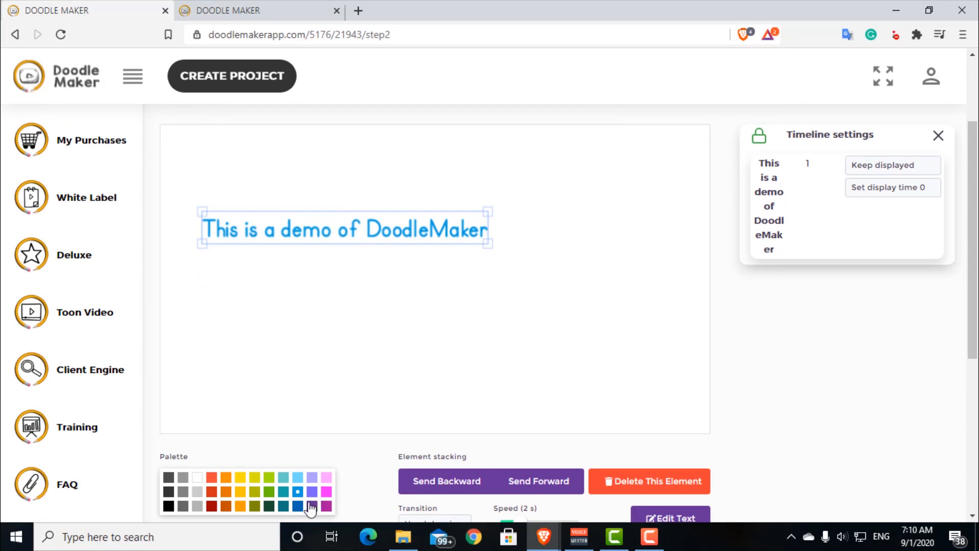
pyautogui.moveTo(403, 232); pyautogui.dragTo(392, 228)
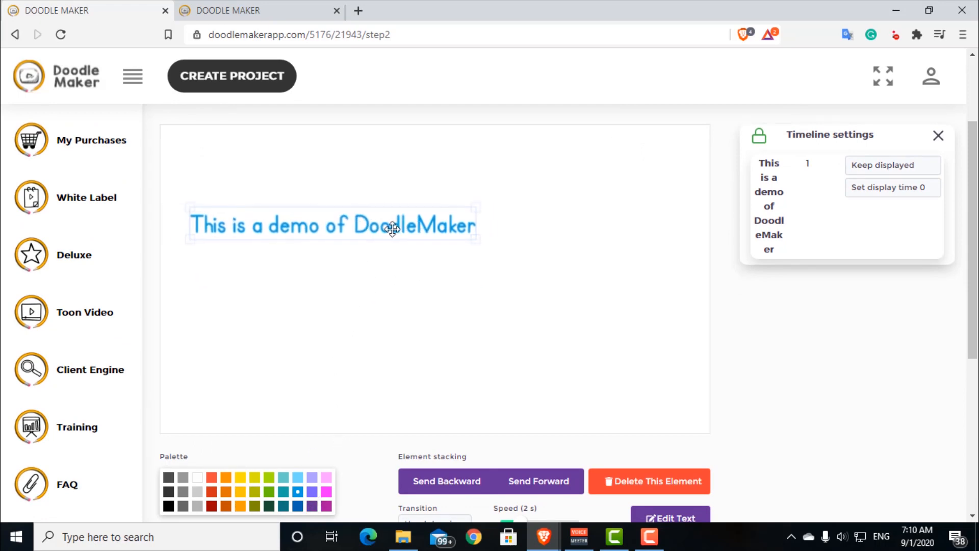
# Search the library's Icons collection for "video"
pyautogui.scroll(-3, 848, 385)
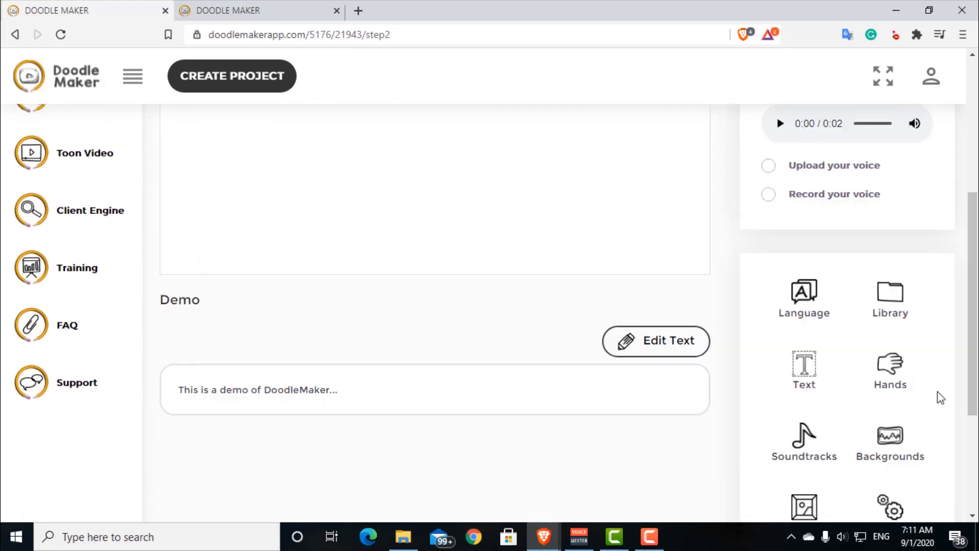
pyautogui.click(888, 294)
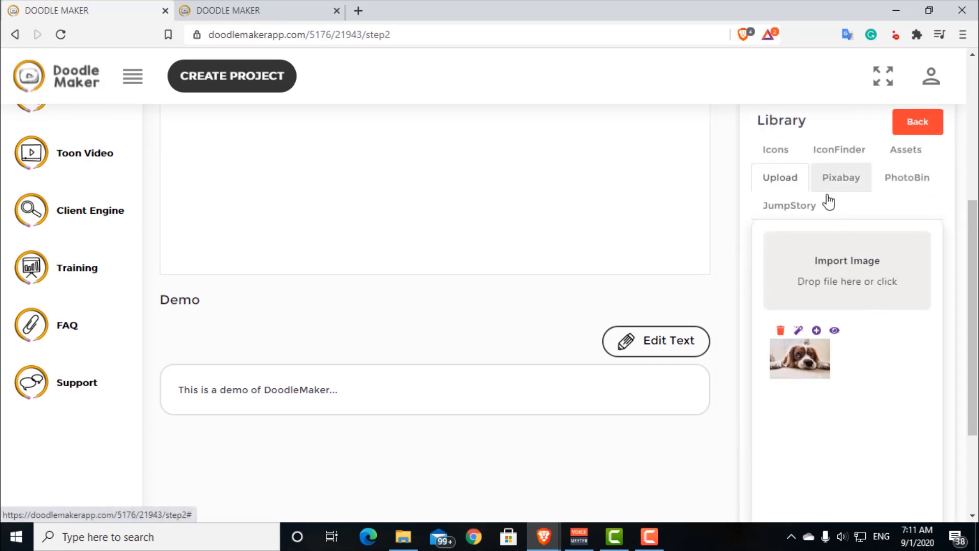
pyautogui.scroll(2, 678, 244)
pyautogui.scroll(-1, 765, 234)
pyautogui.click(781, 227)
pyautogui.click(826, 357)
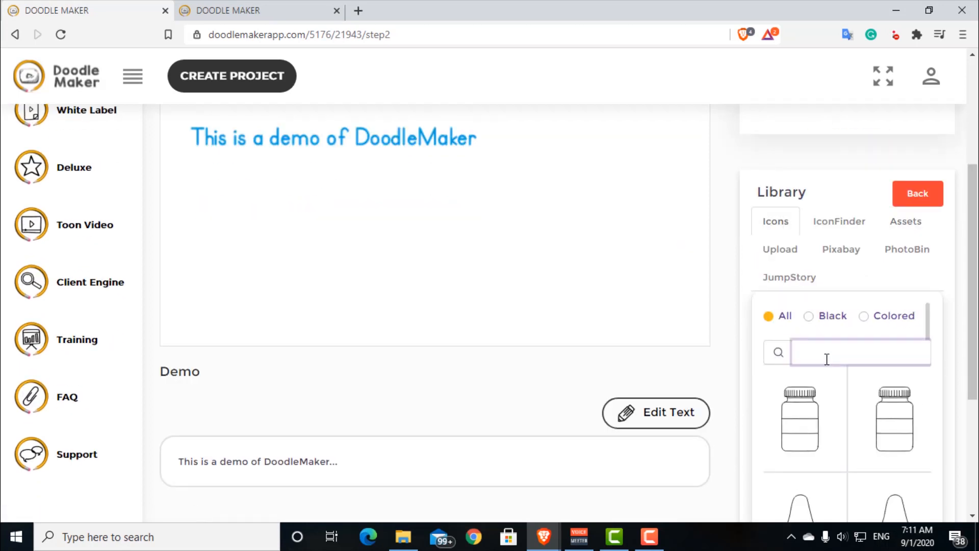
pyautogui.press('Return')
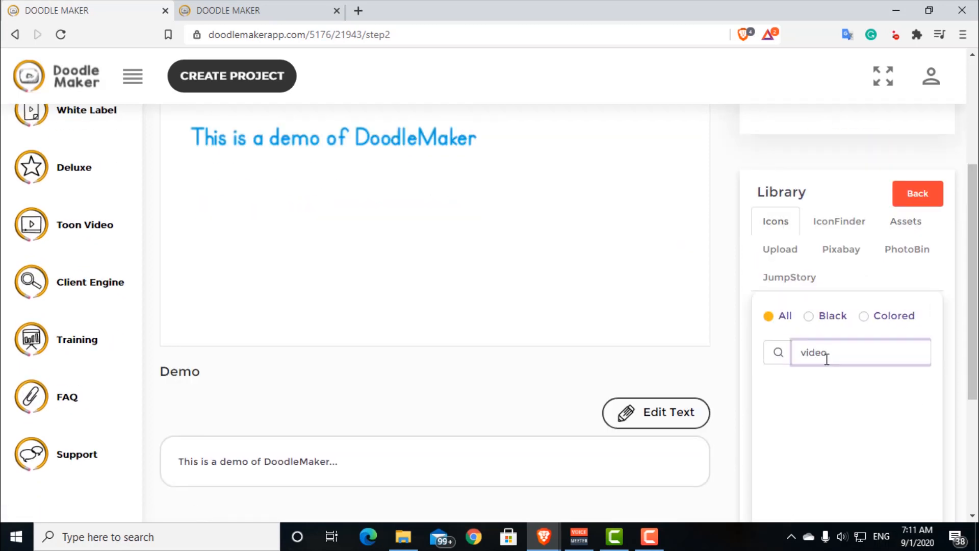
# Insert the outlined filmstrip icon with a play triangle from the search results into the scene
pyautogui.scroll(-2, 878, 400)
pyautogui.scroll(-4, 879, 401)
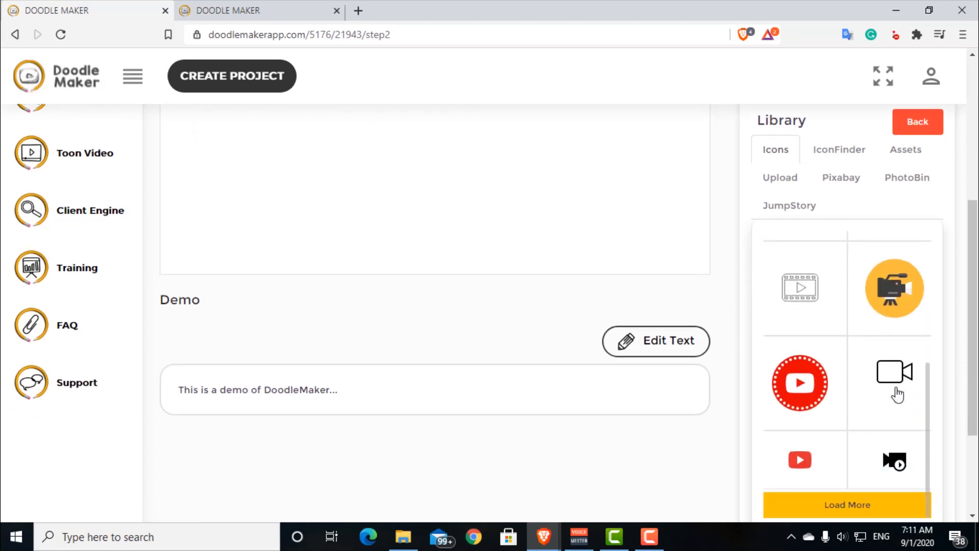
pyautogui.scroll(2, 813, 463)
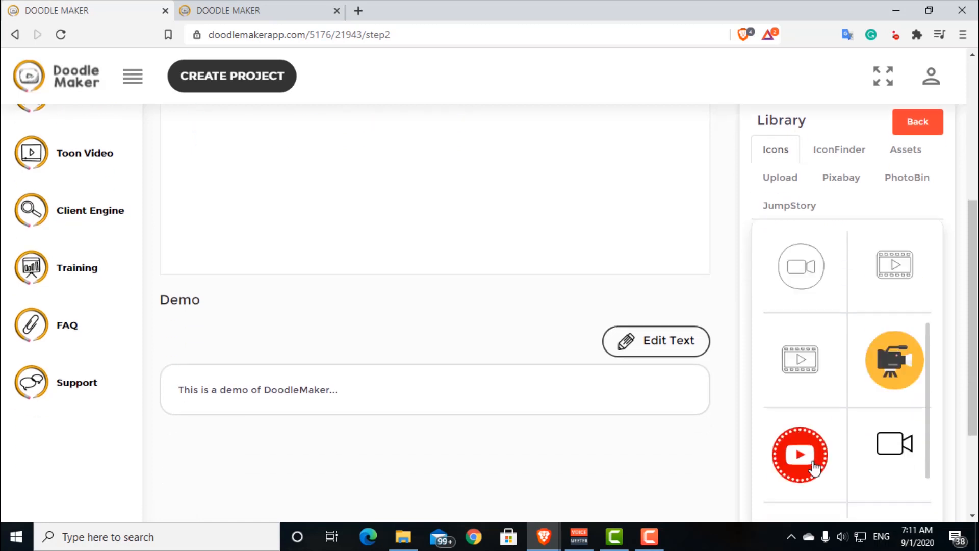
pyautogui.scroll(2, 815, 459)
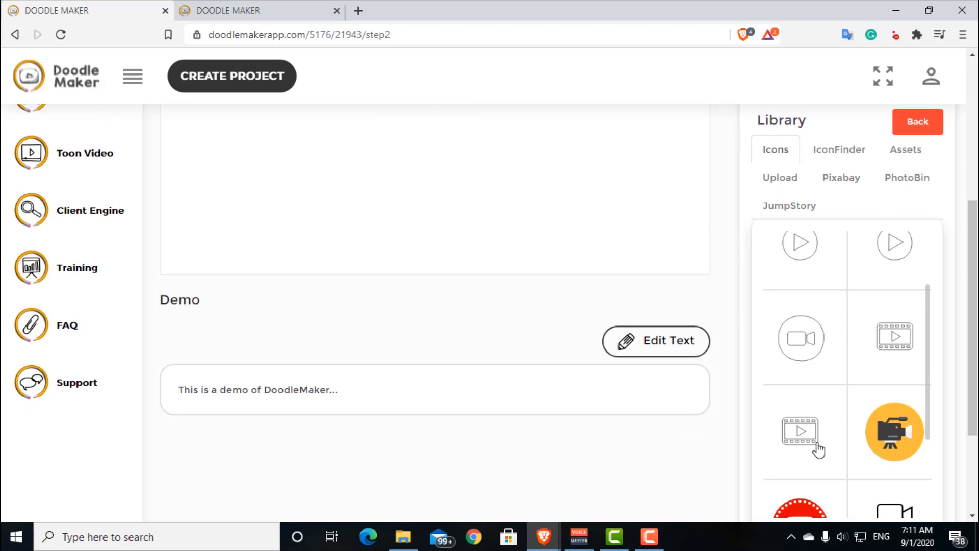
pyautogui.click(905, 337)
# Move the filmstrip icon to the middle of the scene and shift the text right so it sits above the icon
pyautogui.moveTo(236, 180); pyautogui.dragTo(387, 283)
pyautogui.moveTo(421, 320); pyautogui.dragTo(510, 345)
pyautogui.moveTo(223, 188); pyautogui.dragTo(461, 275)
pyautogui.click(258, 211)
pyautogui.moveTo(258, 211); pyautogui.dragTo(378, 189)
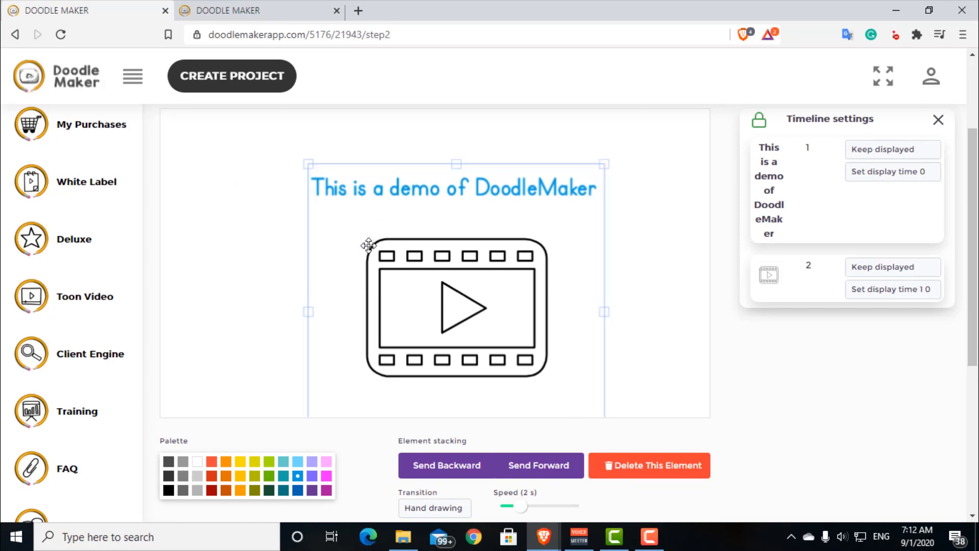
# Enlarge the filmstrip icon and place it centred just beneath the text
pyautogui.moveTo(308, 164); pyautogui.dragTo(232, 128)
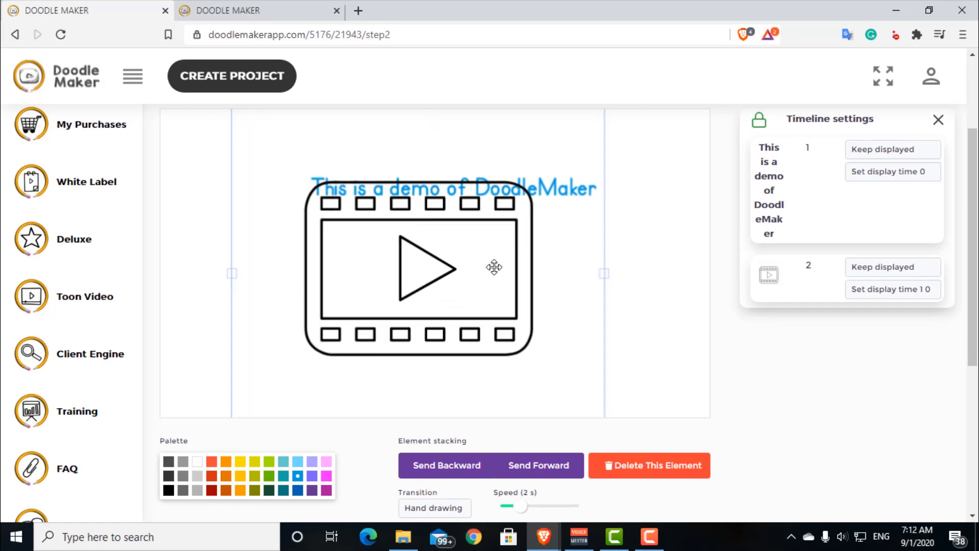
pyautogui.moveTo(494, 267); pyautogui.dragTo(521, 295)
pyautogui.click(647, 199)
pyautogui.click(592, 192)
pyautogui.moveTo(538, 281)
pyautogui.mouseDown()
pyautogui.moveTo(546, 290)
pyautogui.moveTo(529, 286)
pyautogui.mouseUp()
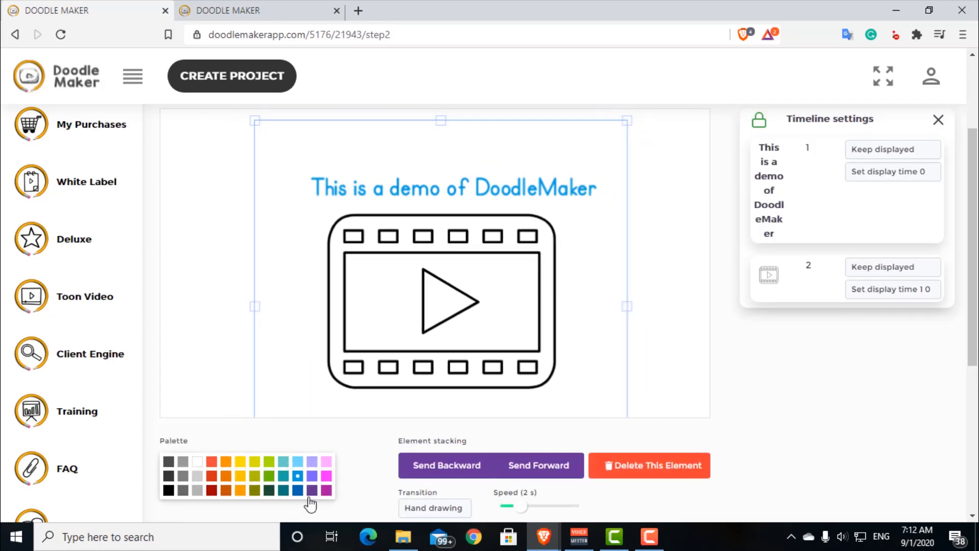
# Try dark red, bright blue and yellow on the filmstrip icon and settle on orange
pyautogui.click(211, 490)
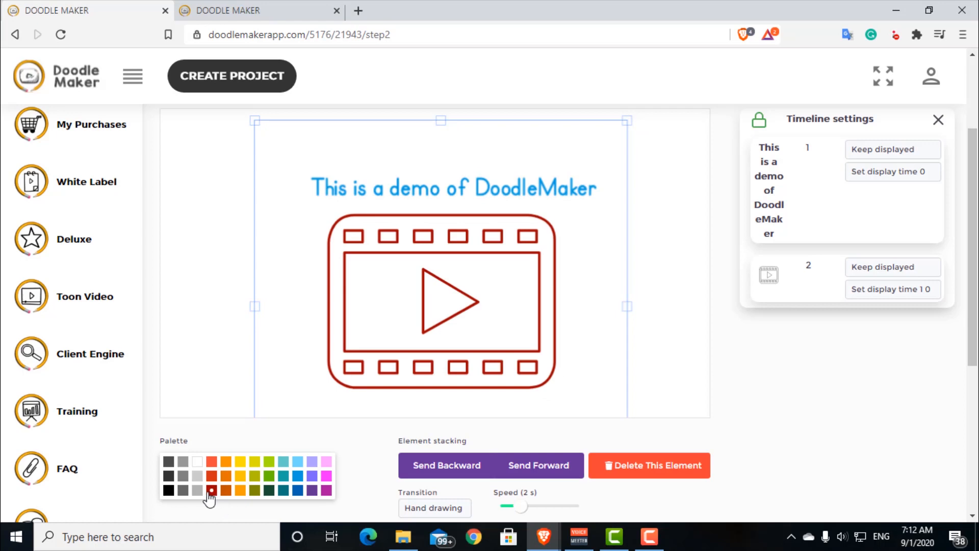
pyautogui.click(298, 477)
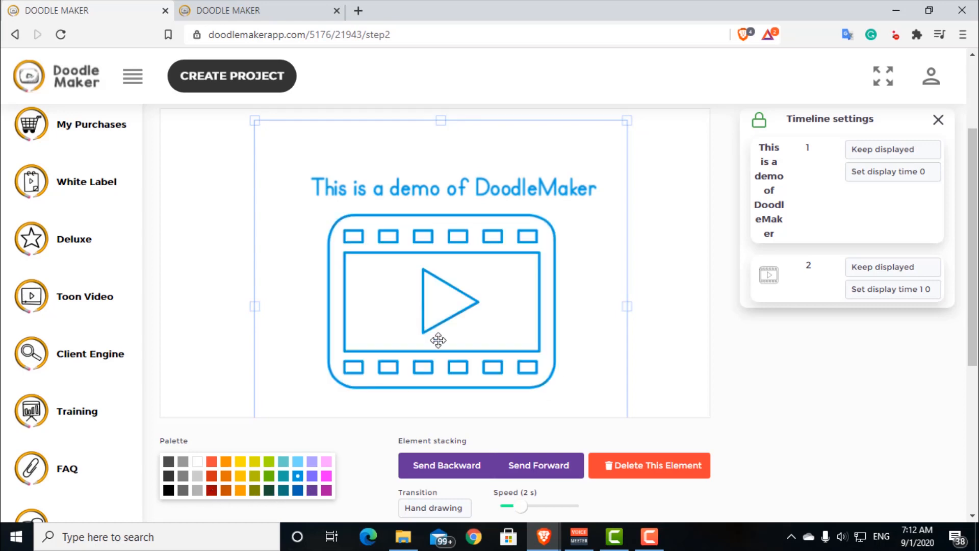
pyautogui.click(240, 462)
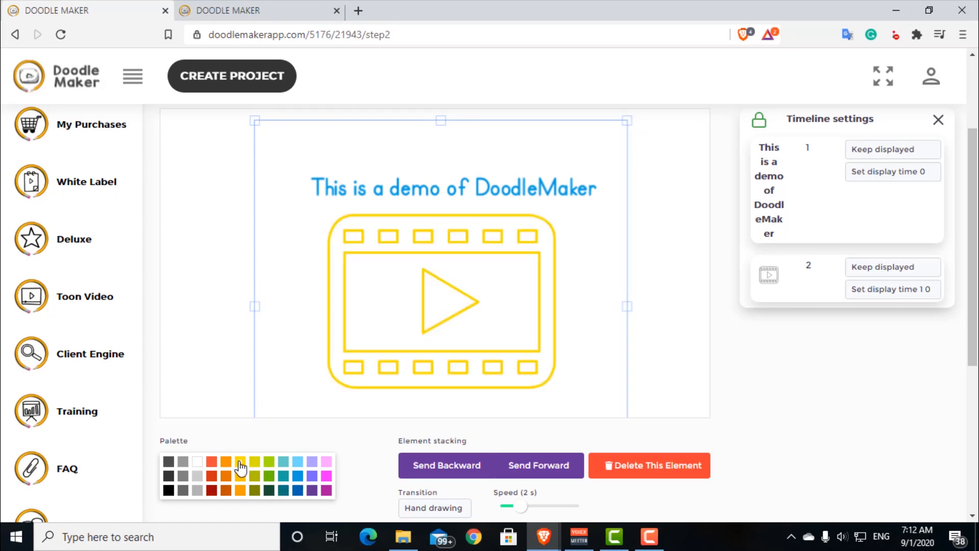
pyautogui.click(244, 491)
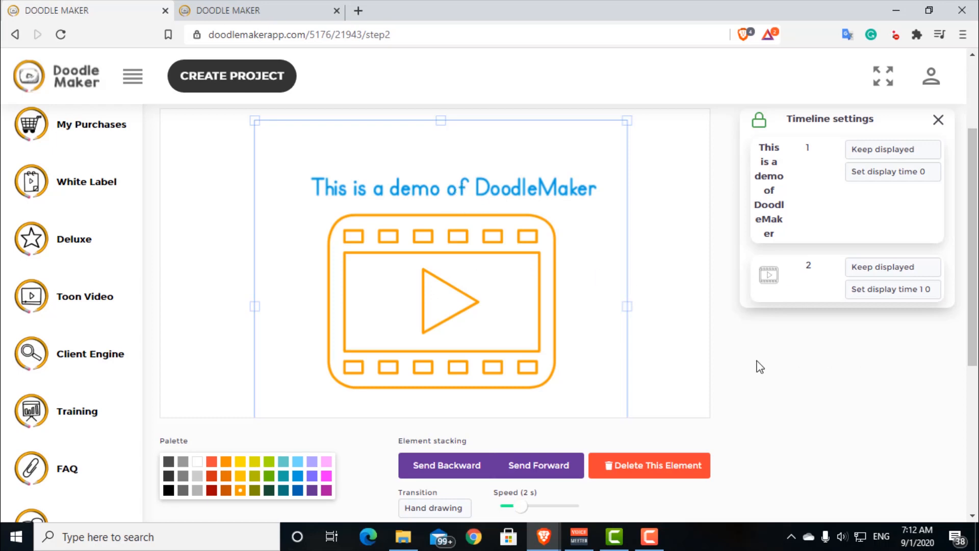
# Examine the timeline settings and the filmstrip icon's palette, stacking, speed and transition options
pyautogui.scroll(-6, 760, 366)
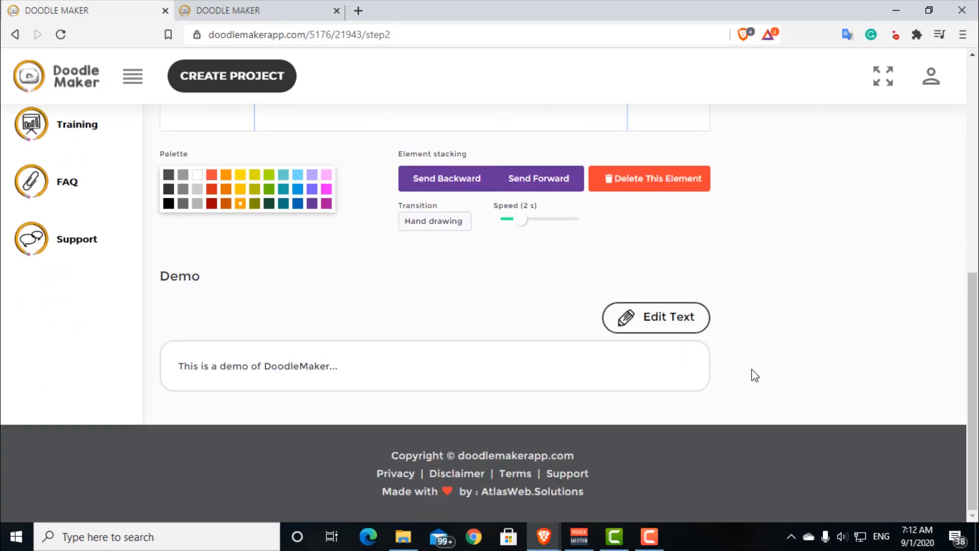
pyautogui.scroll(3, 755, 375)
pyautogui.scroll(4, 755, 375)
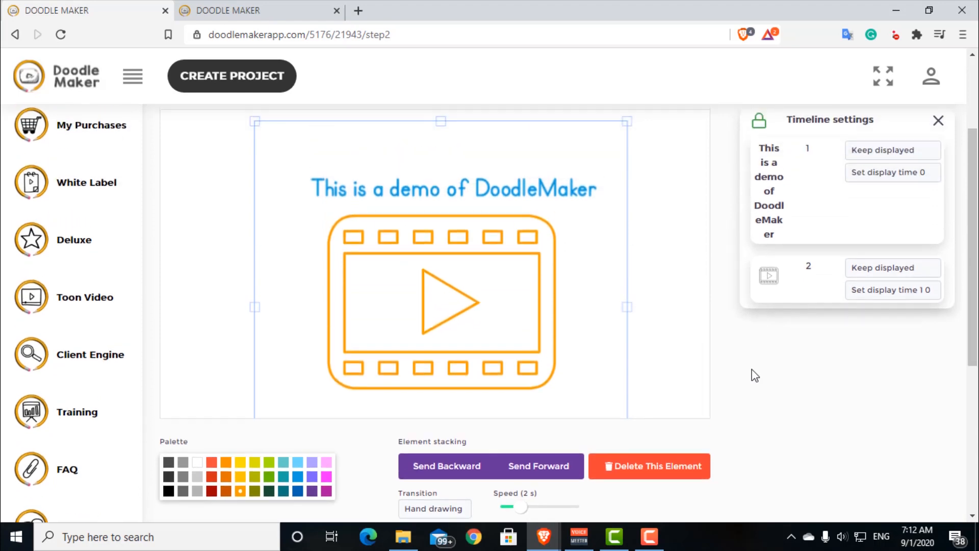
pyautogui.scroll(-1, 702, 370)
pyautogui.scroll(1, 702, 370)
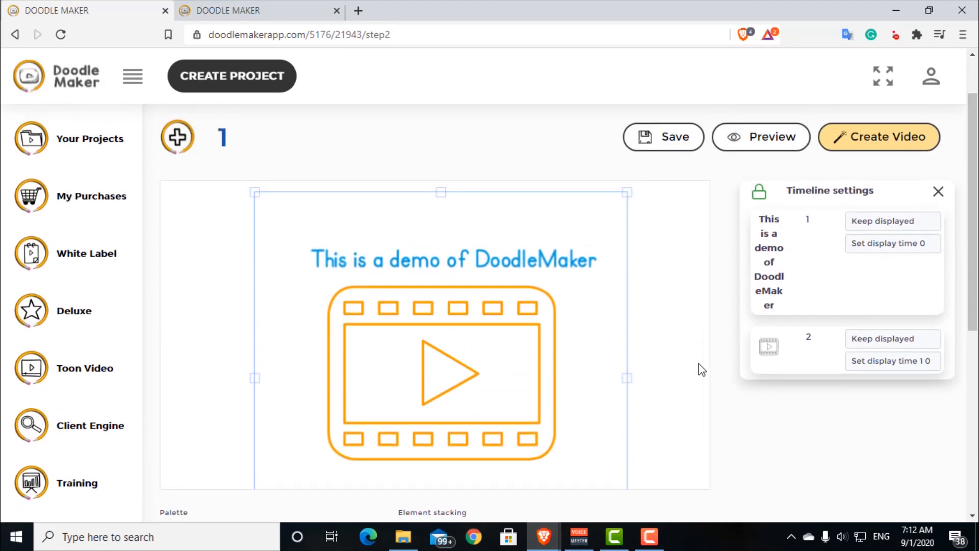
pyautogui.scroll(-5, 765, 387)
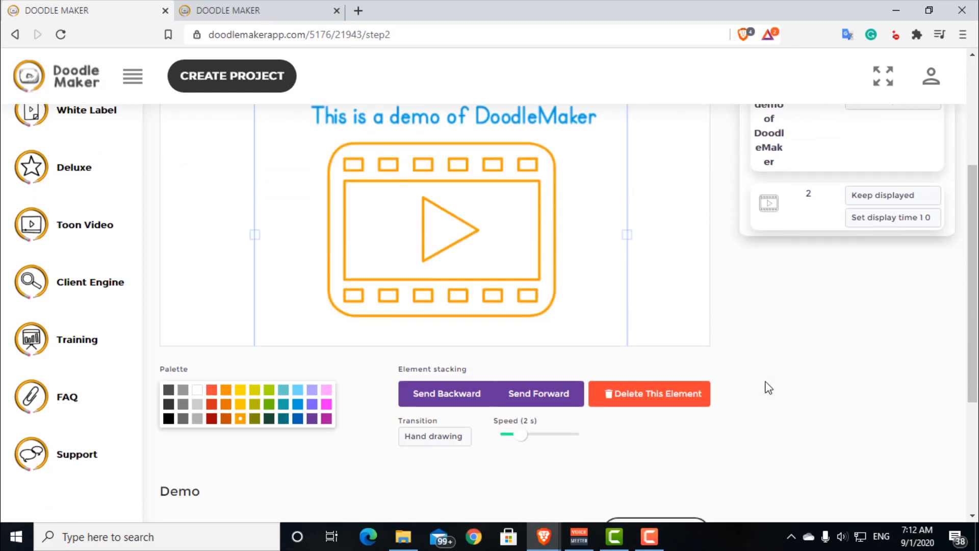
pyautogui.scroll(1, 227, 352)
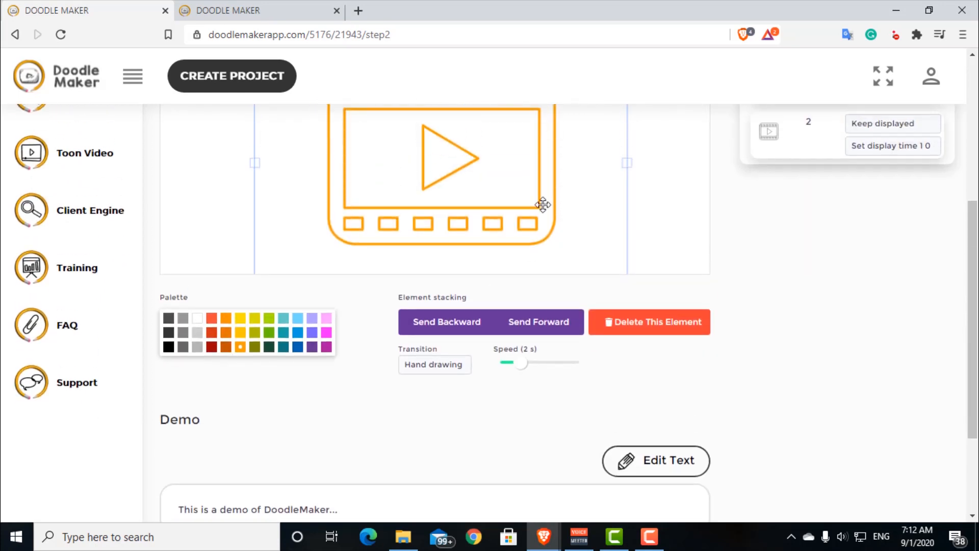
pyautogui.click(450, 365)
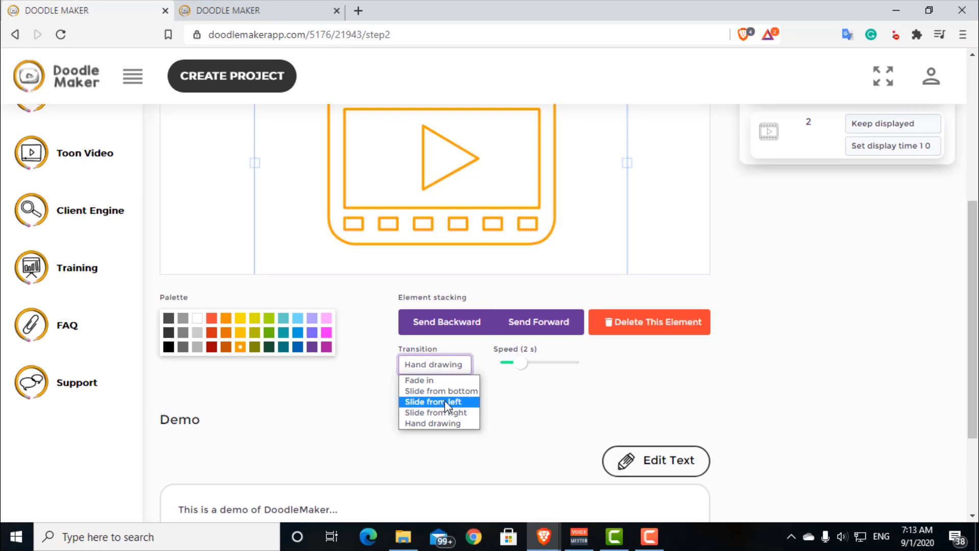
# Set the filmstrip icon's transition to Slide from bottom
pyautogui.scroll(3, 528, 415)
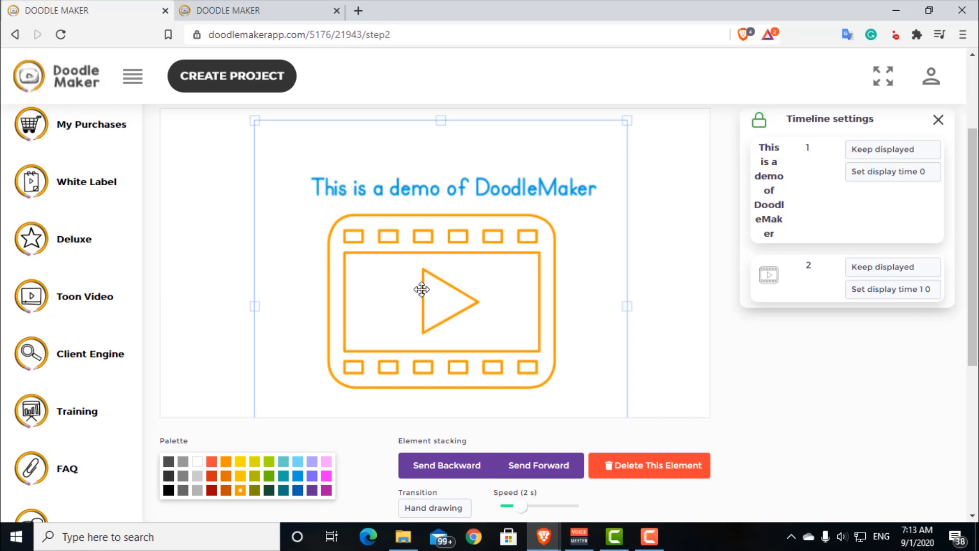
pyautogui.scroll(-5, 730, 370)
pyautogui.scroll(3, 408, 321)
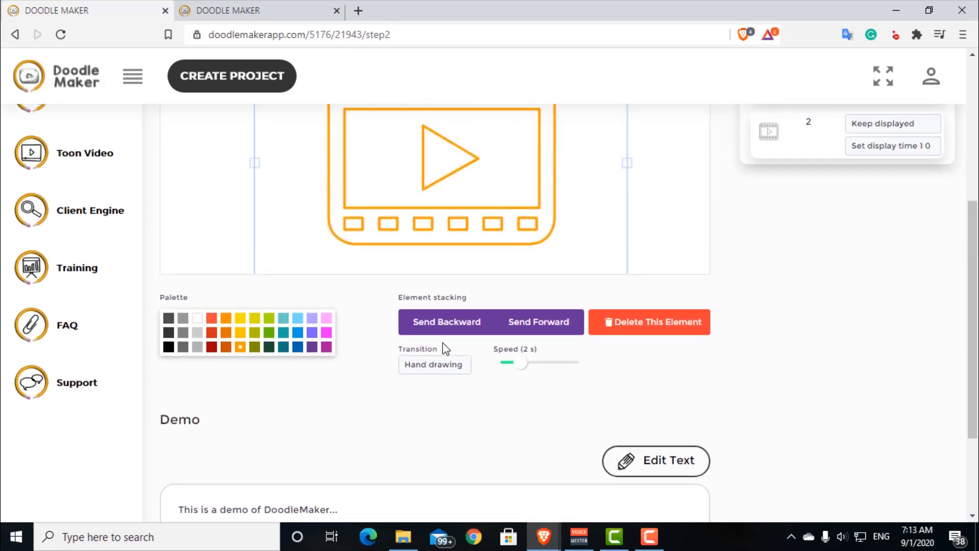
pyautogui.click(436, 368)
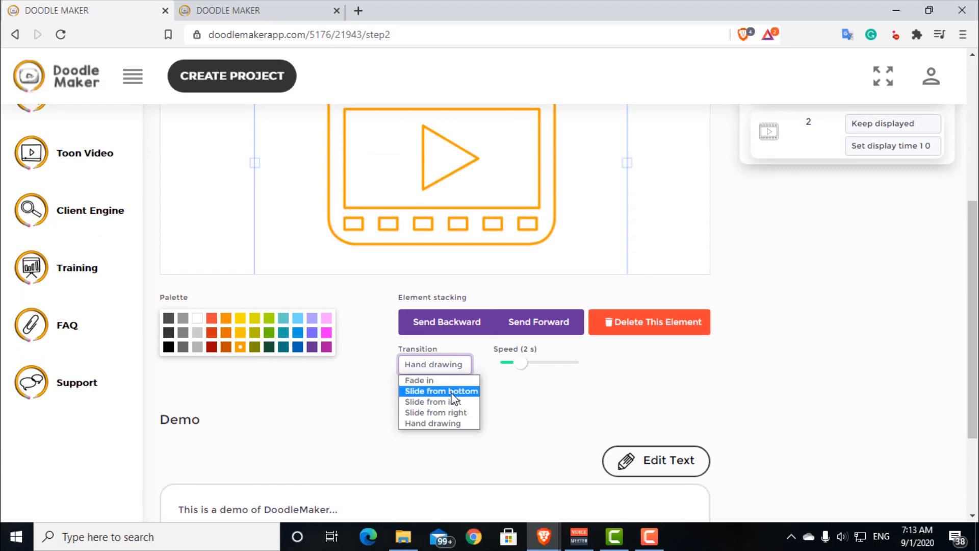
pyautogui.click(441, 392)
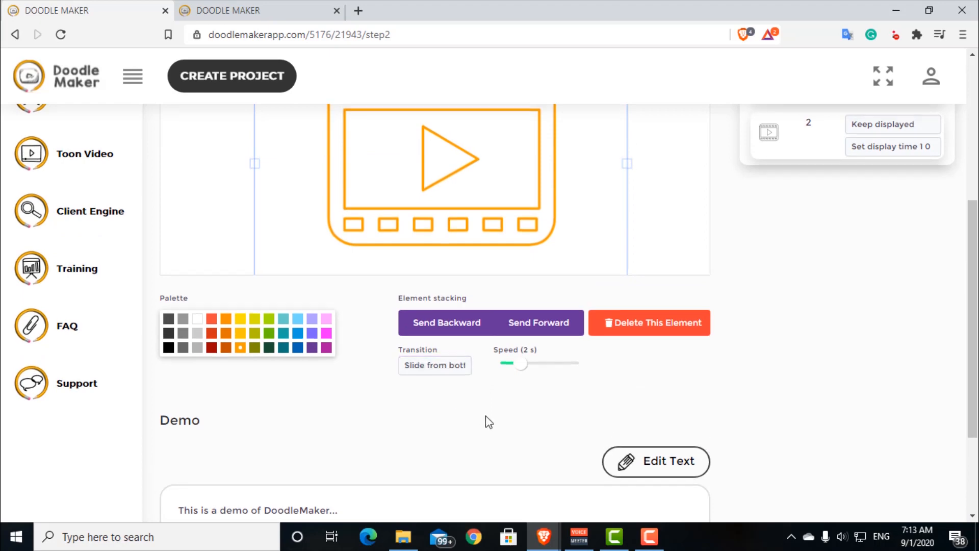
# Preview the slide with its text and icon animations, then close the preview
pyautogui.click(758, 210)
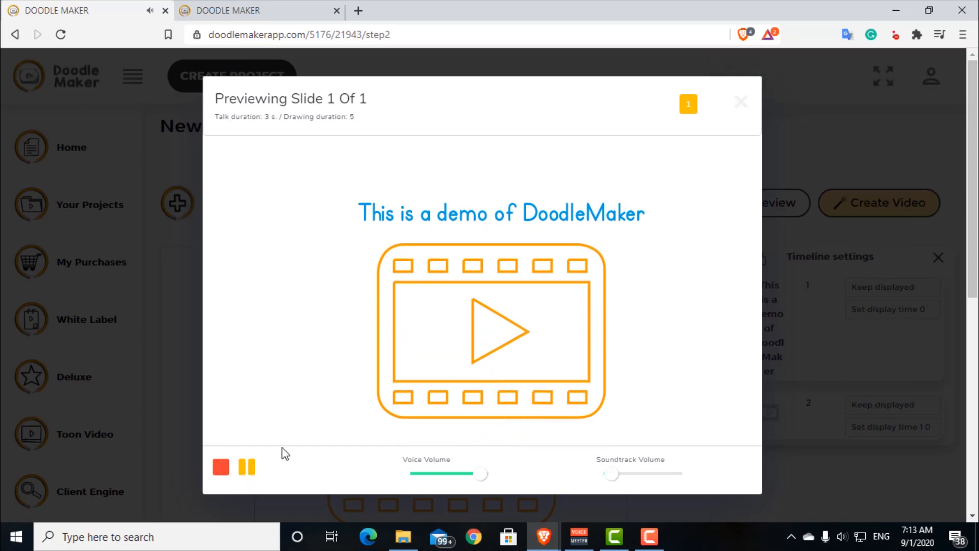
pyautogui.click(741, 102)
pyautogui.scroll(-1, 877, 371)
pyautogui.scroll(1, 877, 371)
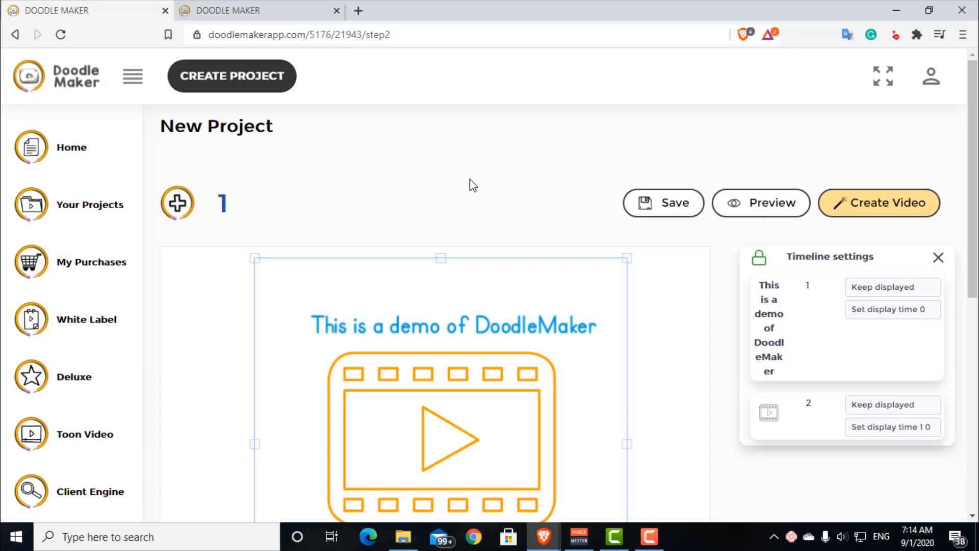
# Browse the tutorial videos on the already open Training page and return to the project
pyautogui.click(278, 10)
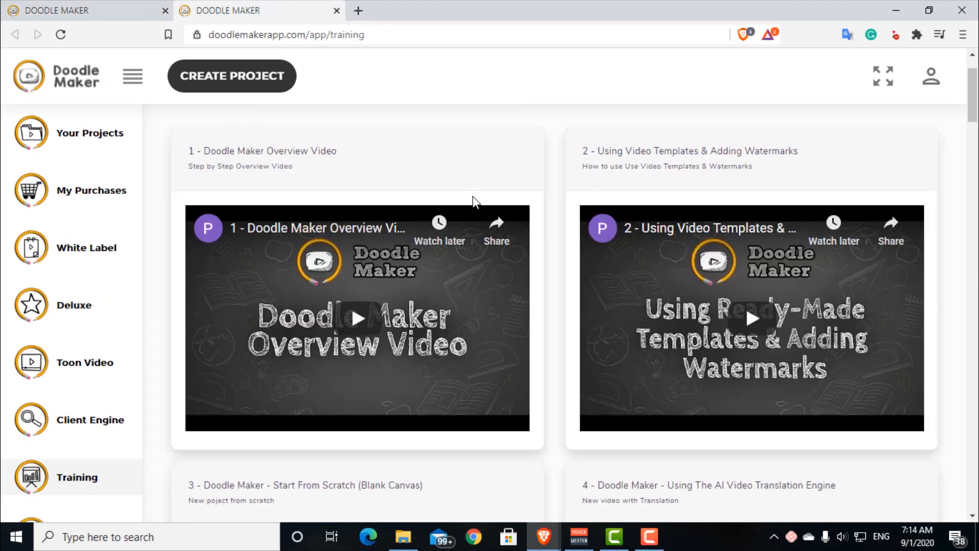
pyautogui.scroll(2, 474, 201)
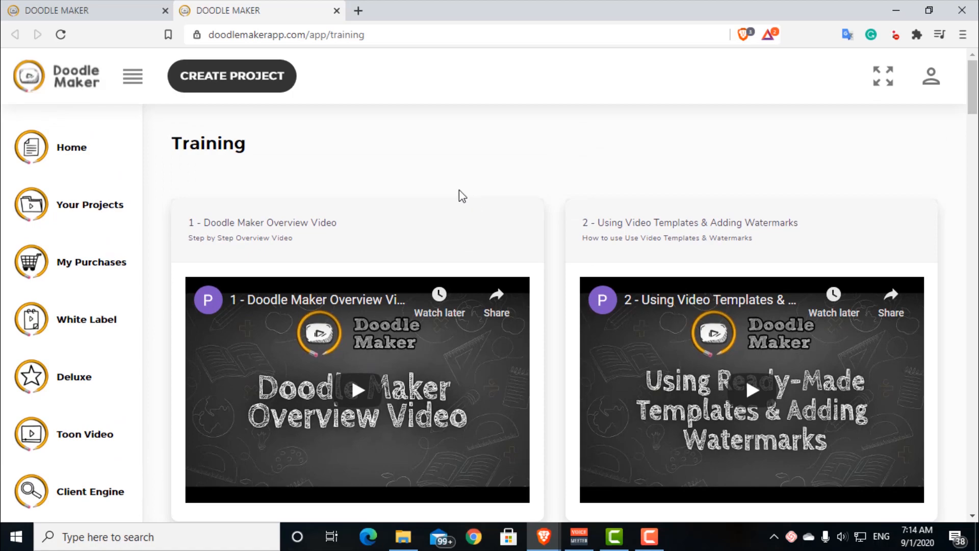
pyautogui.scroll(-4, 487, 188)
pyautogui.scroll(4, 624, 236)
pyautogui.scroll(-16, 648, 393)
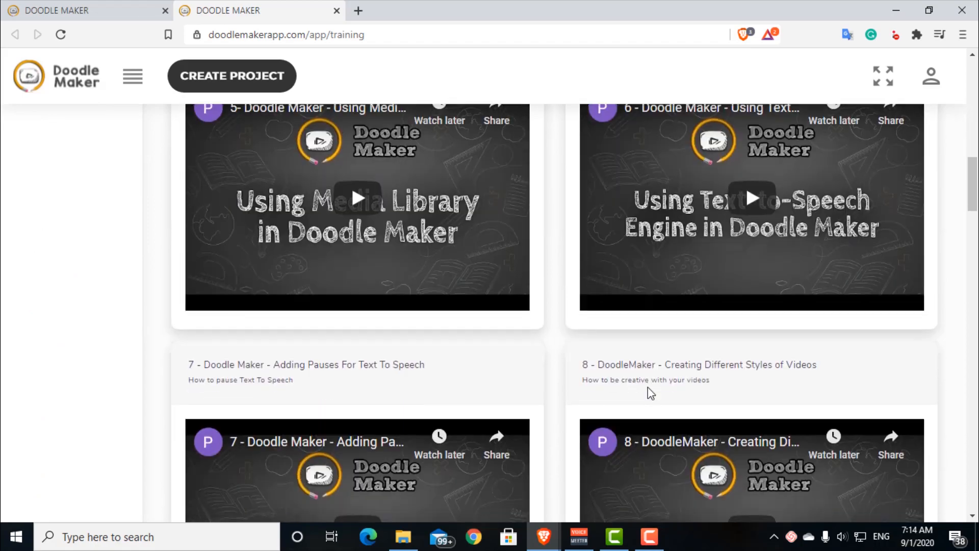
pyautogui.scroll(-17, 647, 388)
pyautogui.scroll(11, 648, 387)
pyautogui.scroll(20, 647, 386)
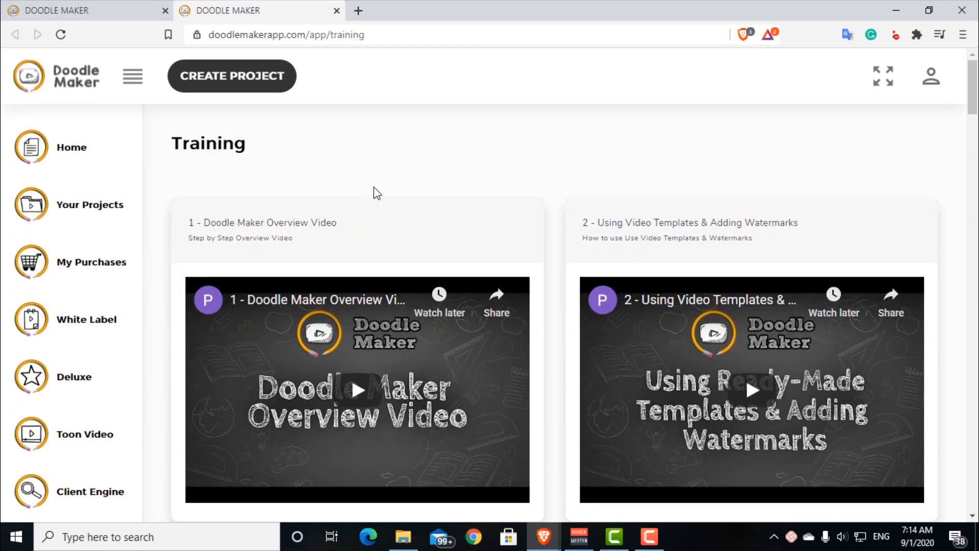
pyautogui.click(109, 10)
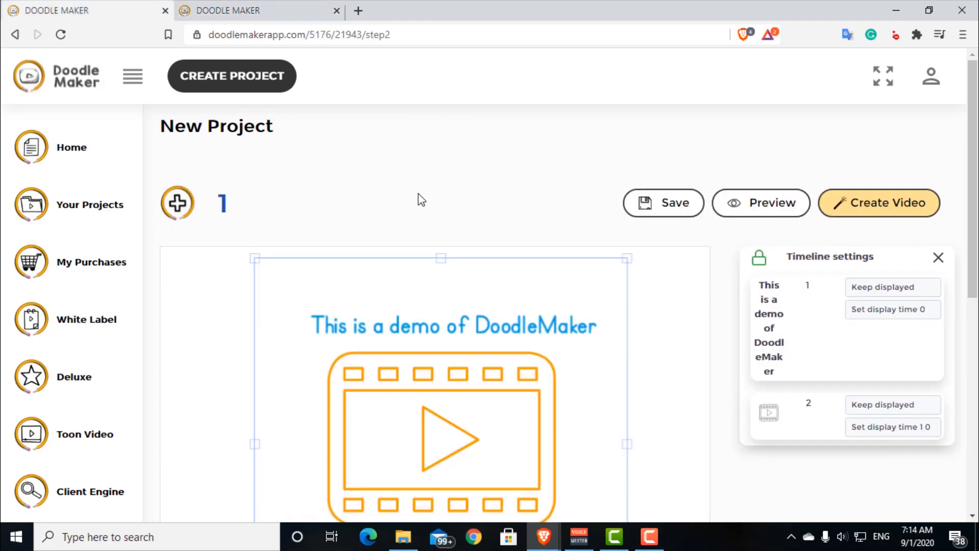